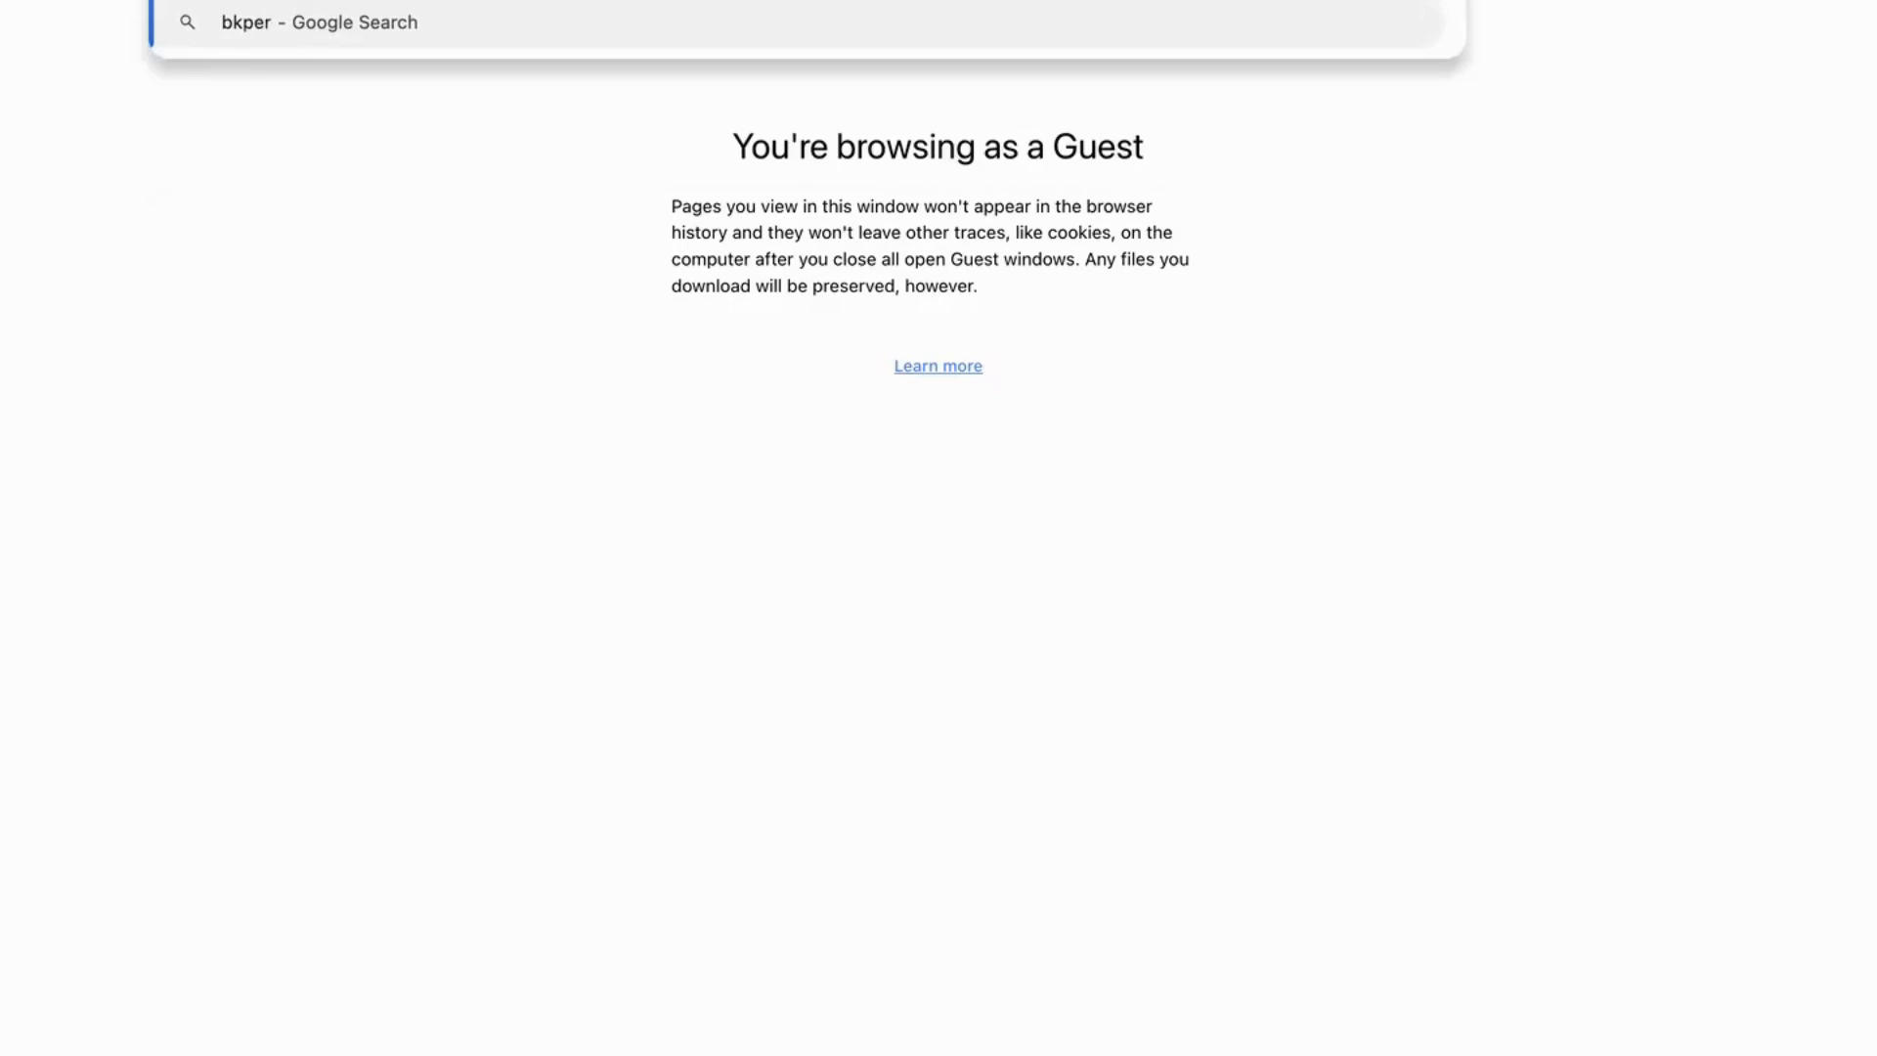
Search for bkper and sign in to the bkper app.
key(Return)
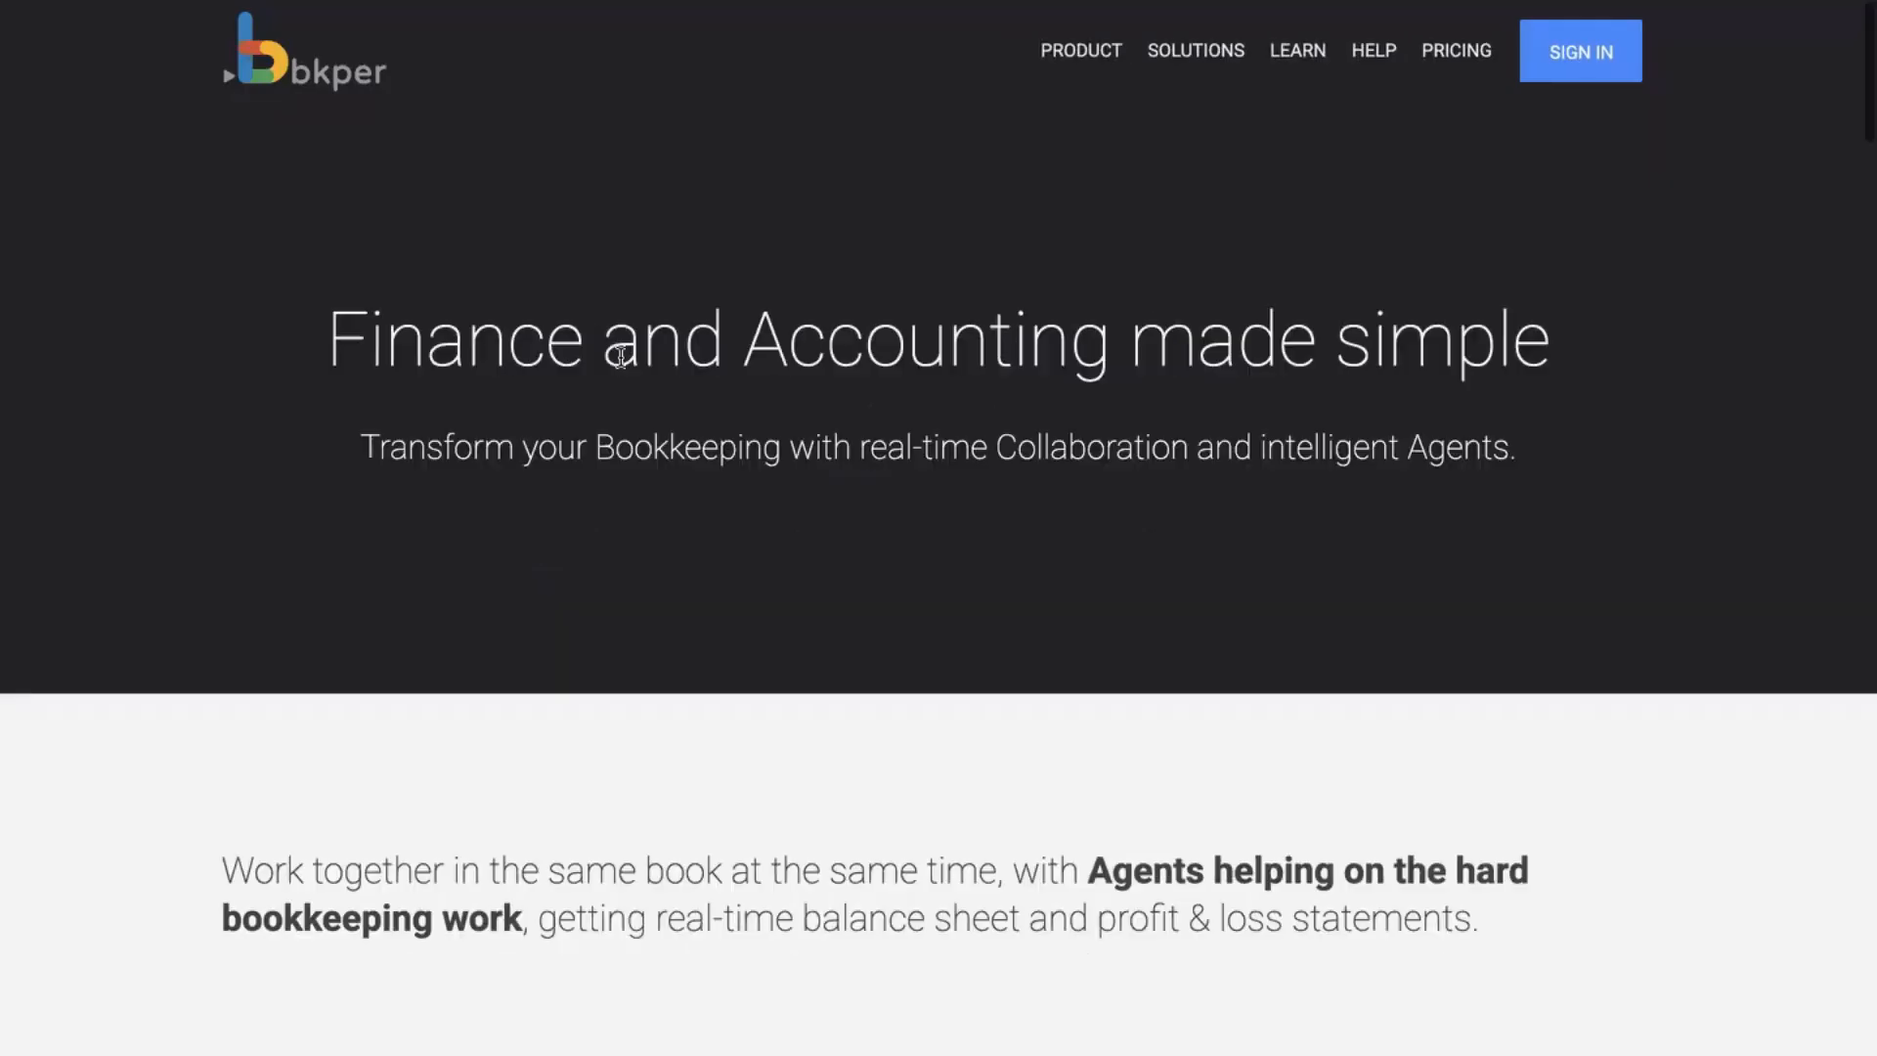
click(1595, 64)
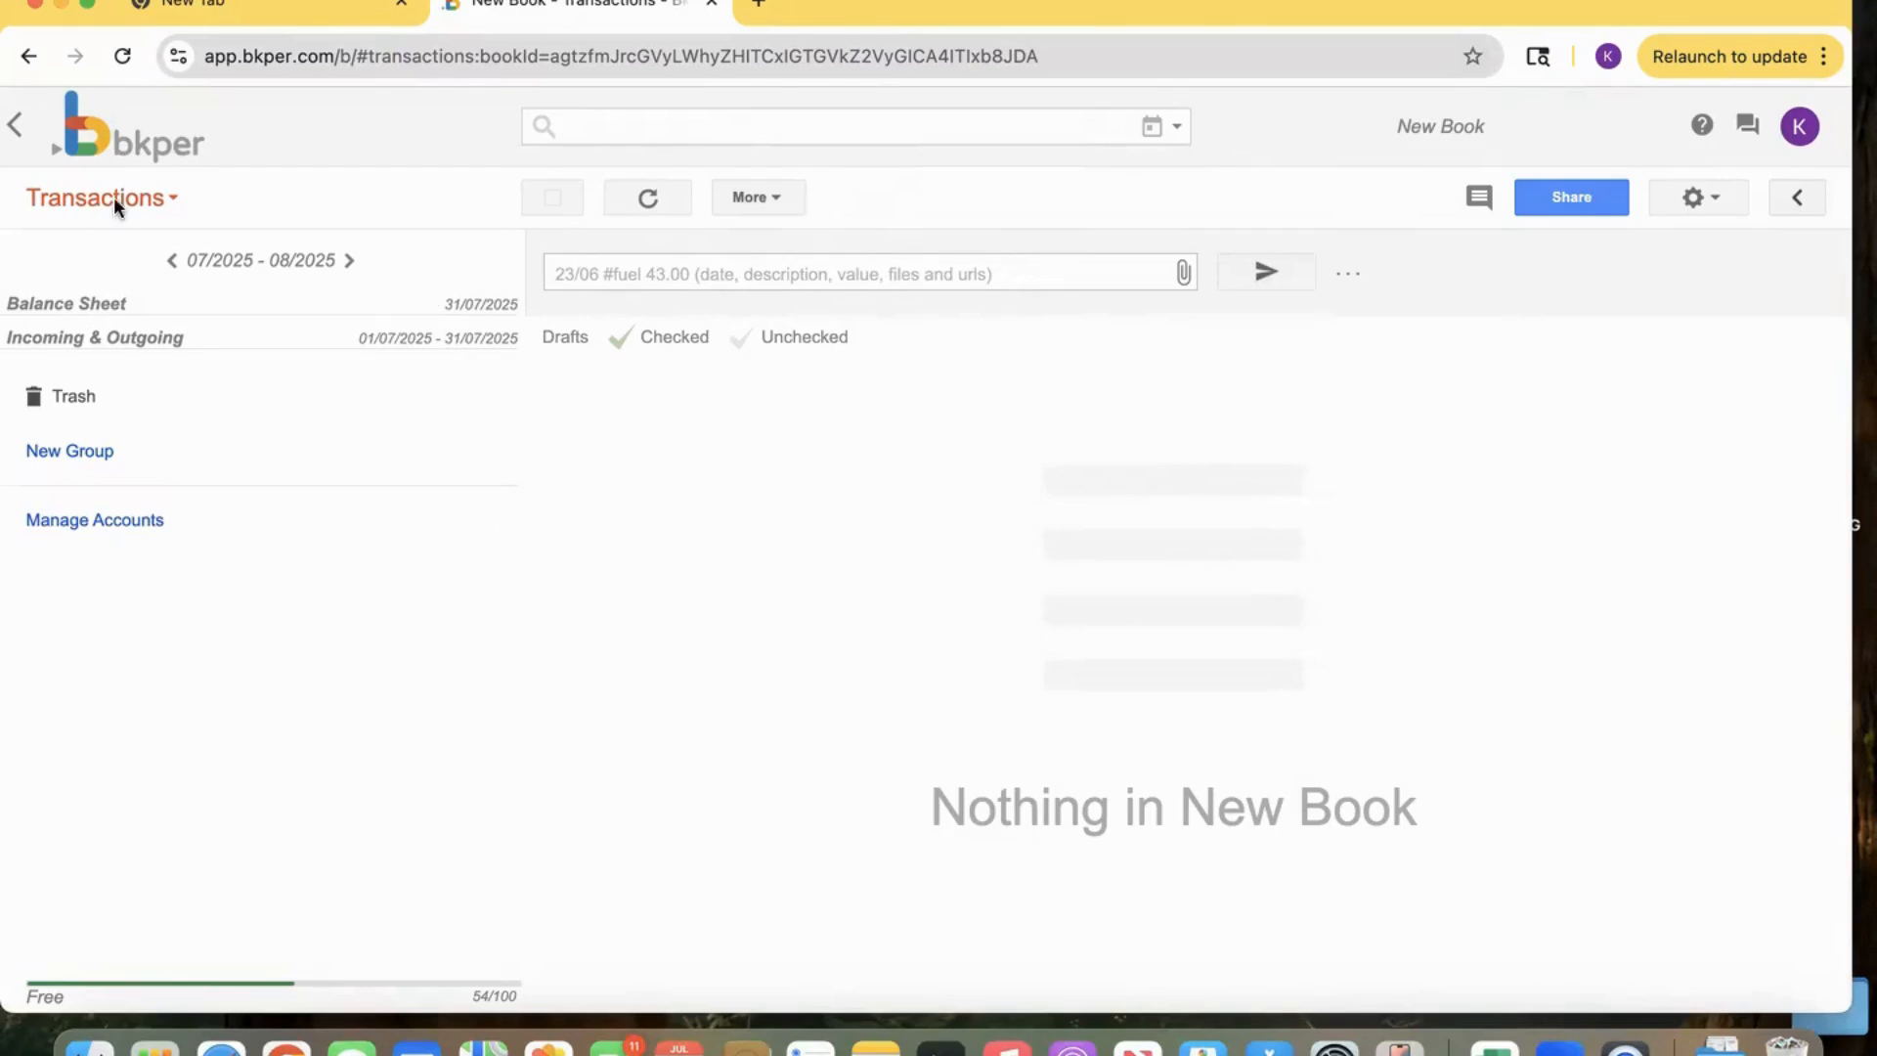
Switch the book to the Accounts view and create an Asset account named 'chequing 674 bmo'.
click(139, 196)
click(138, 286)
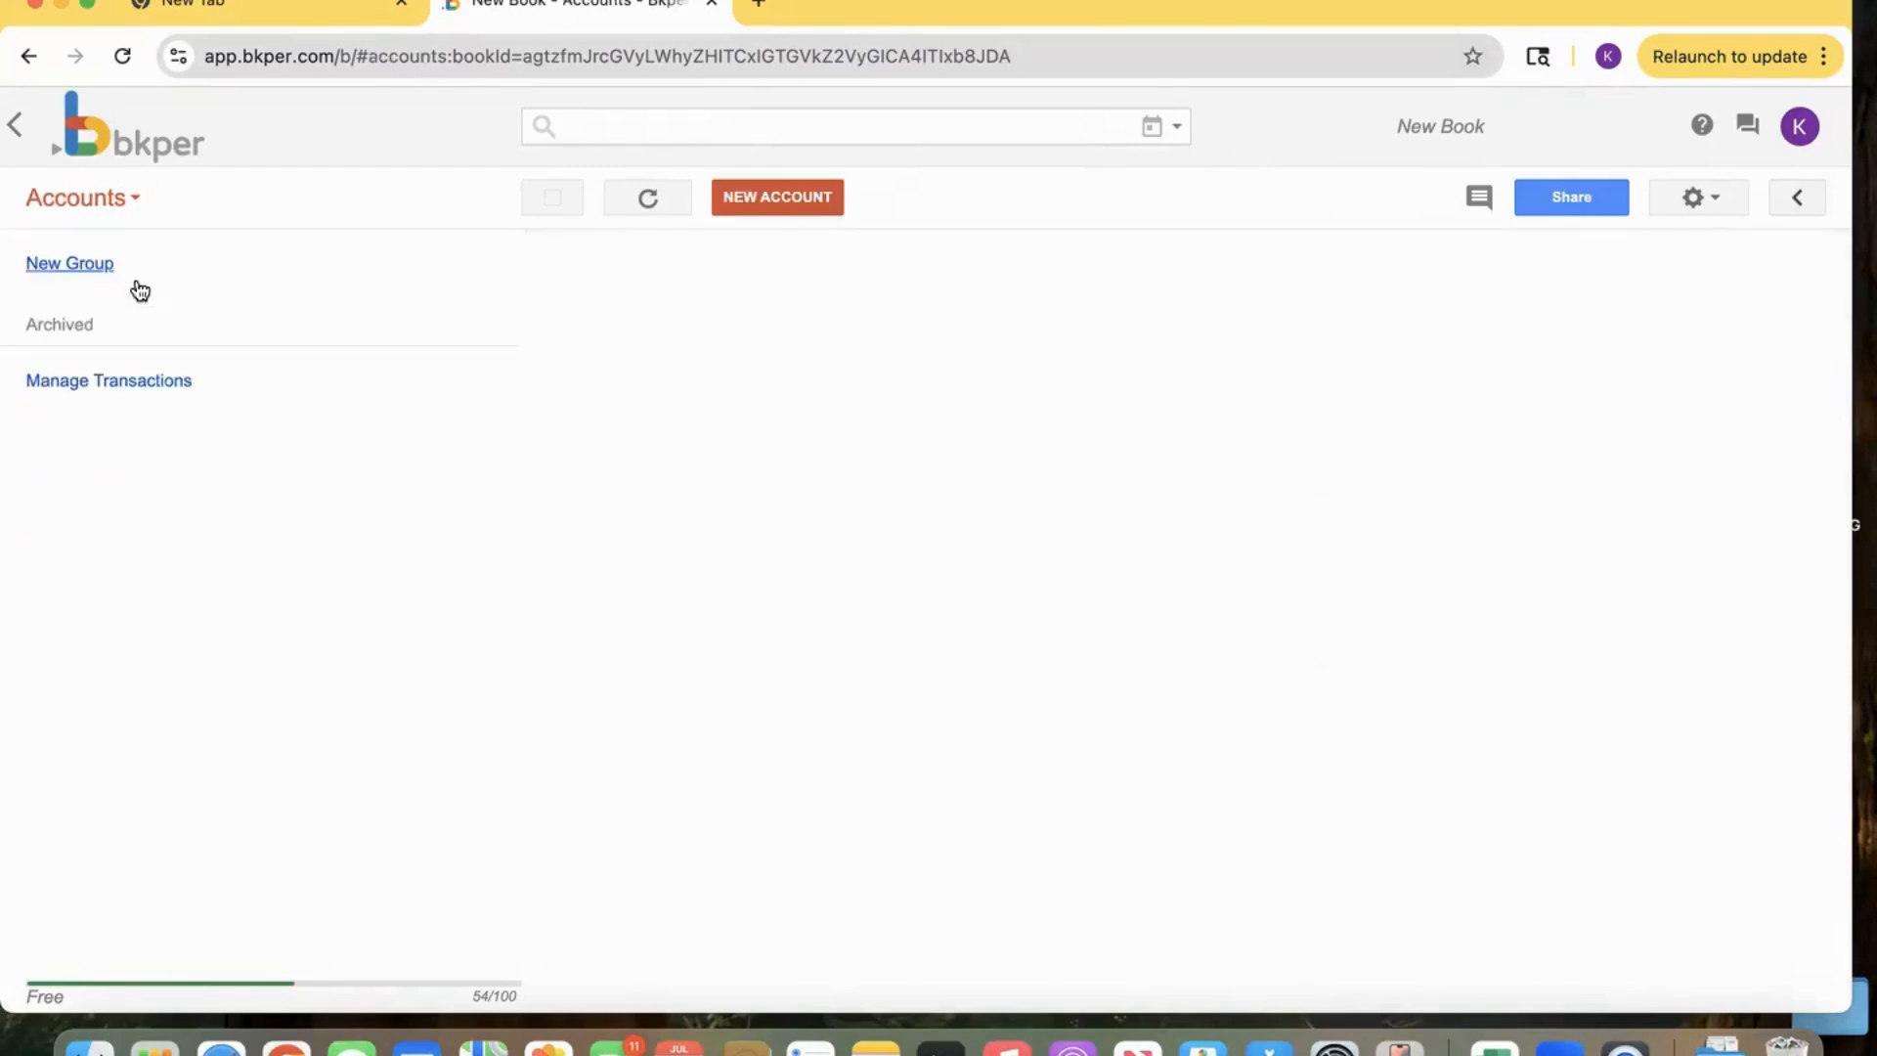
click(797, 199)
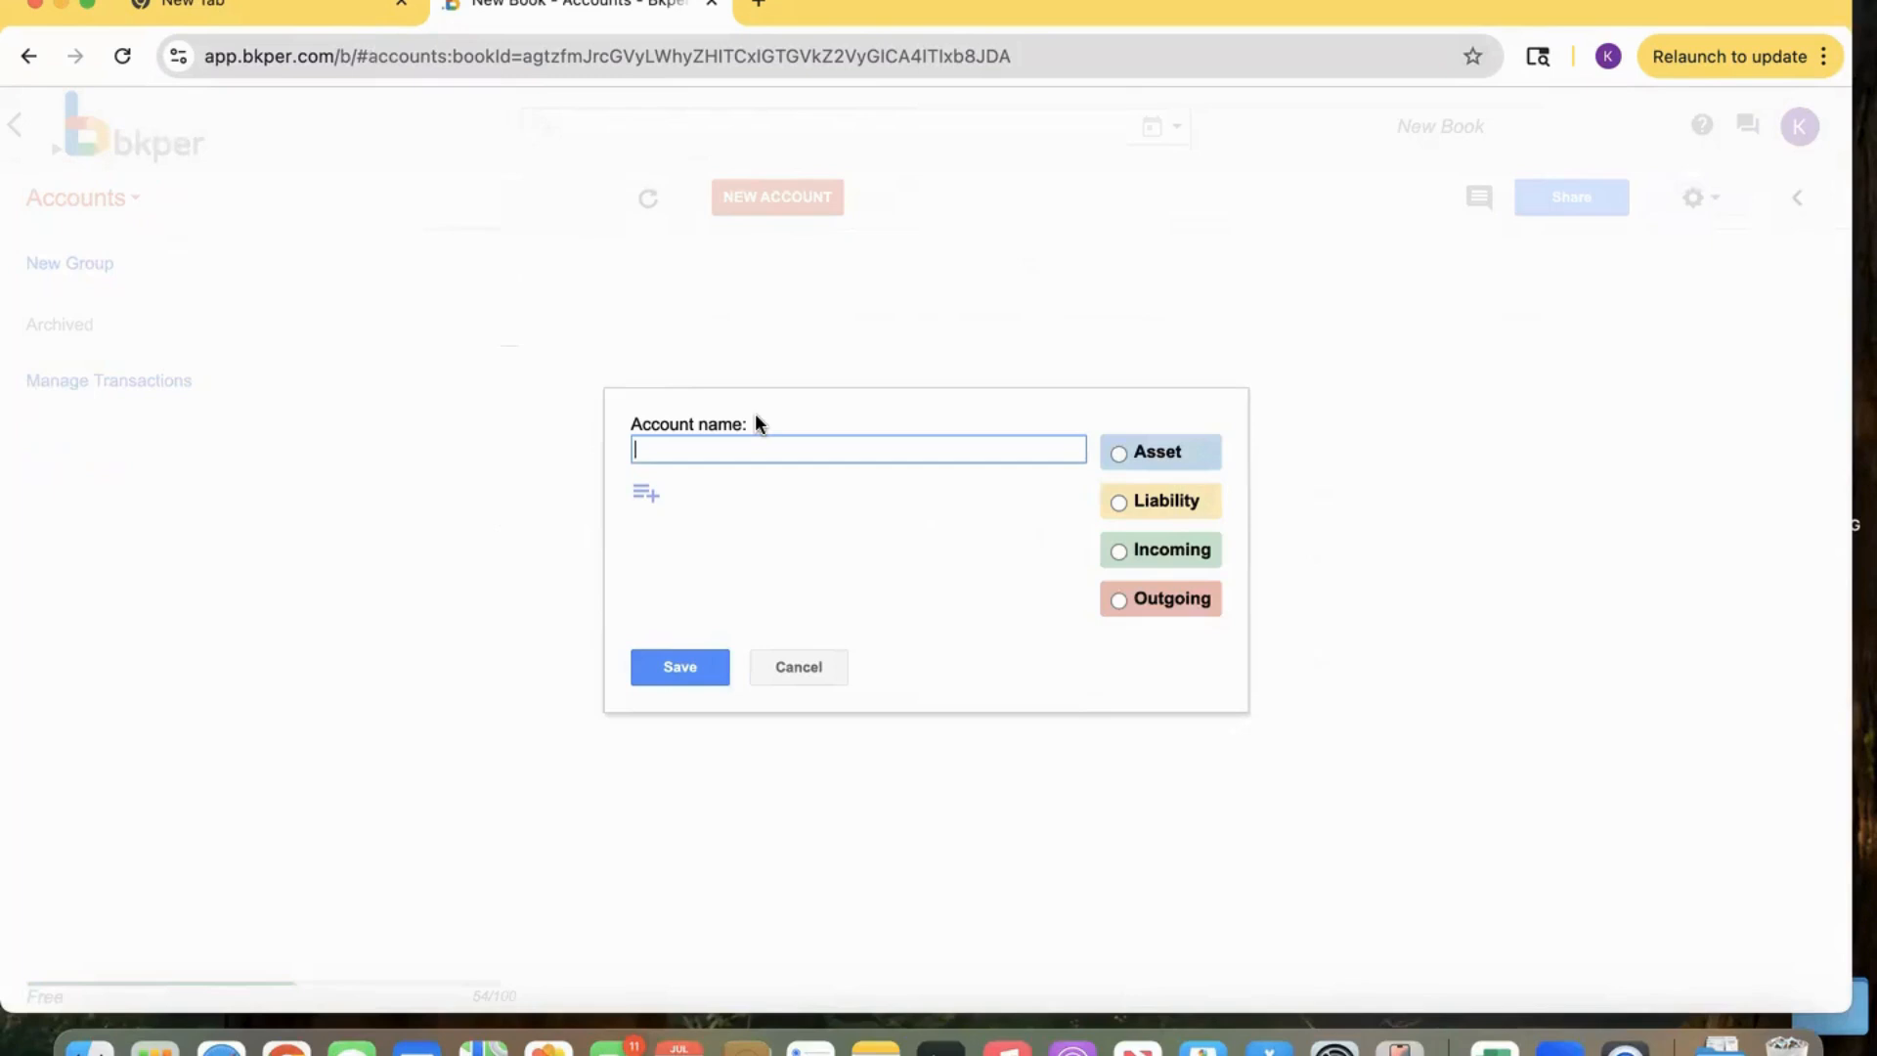
text(cheequing 674 bmo)
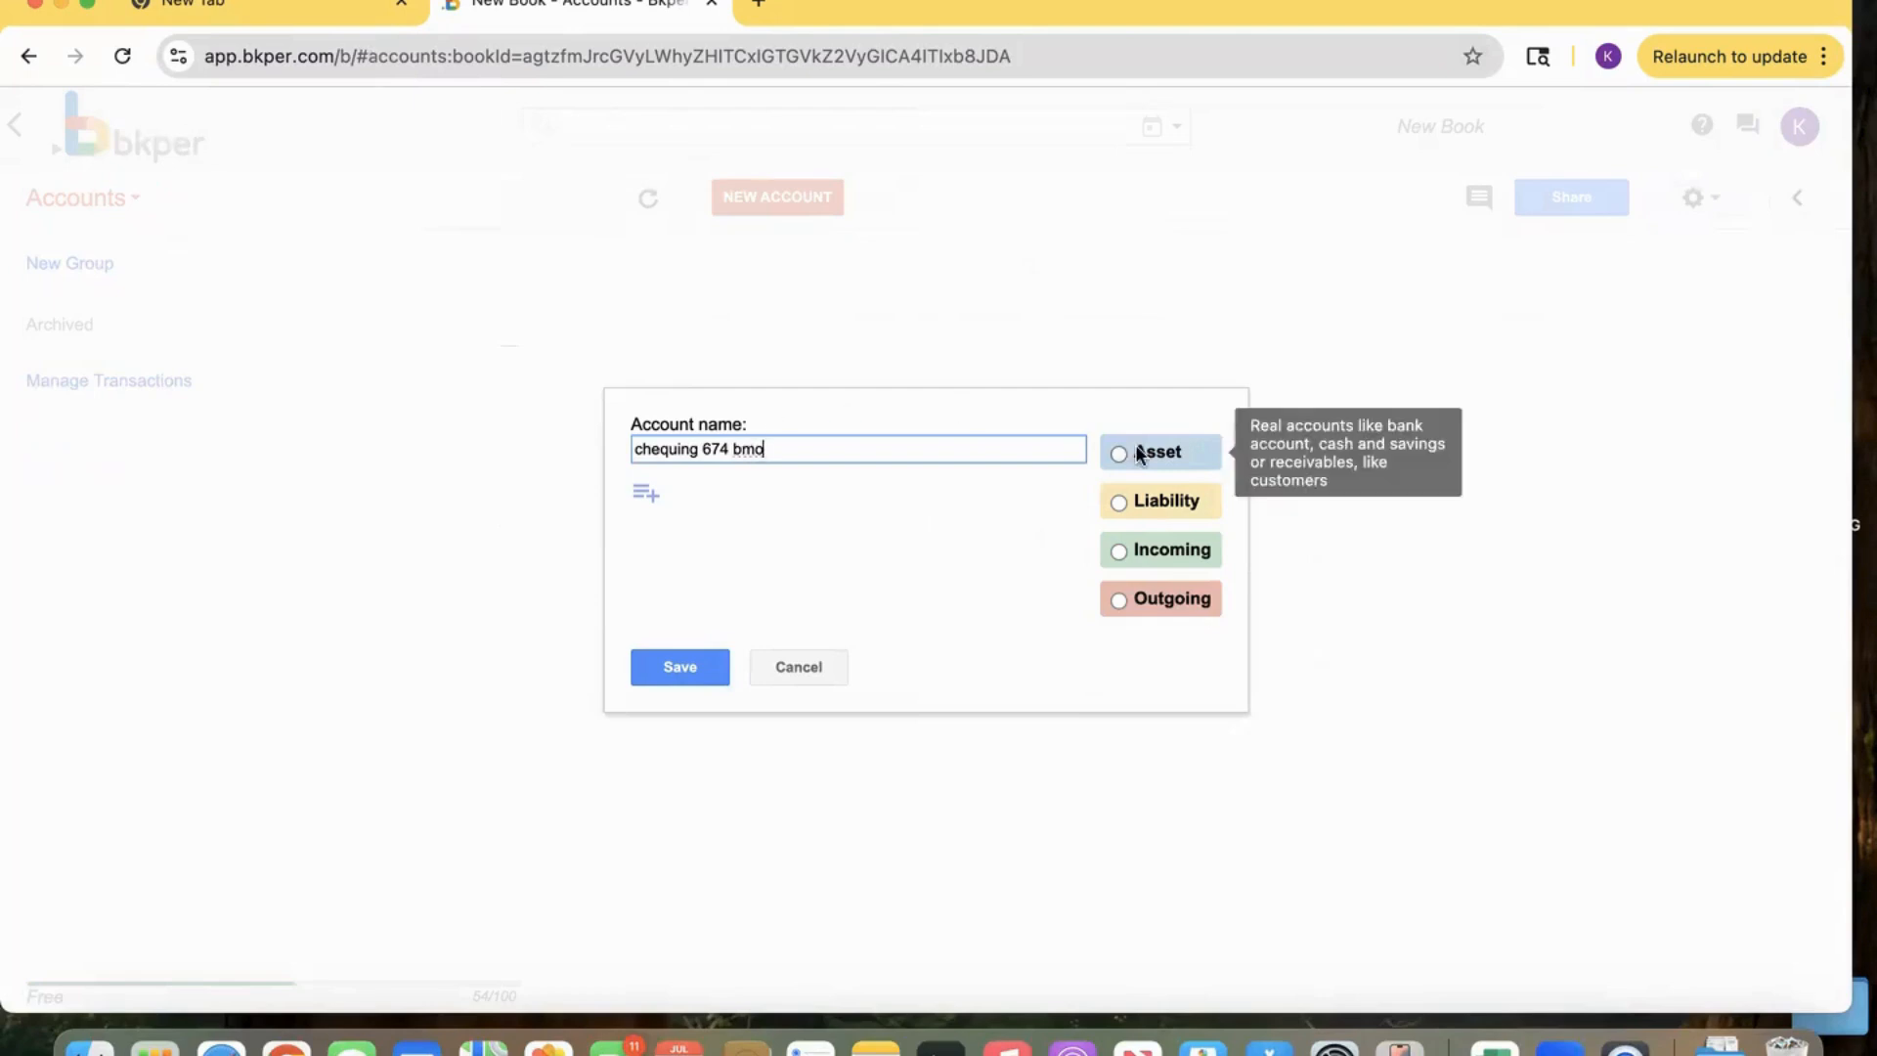
click(1114, 454)
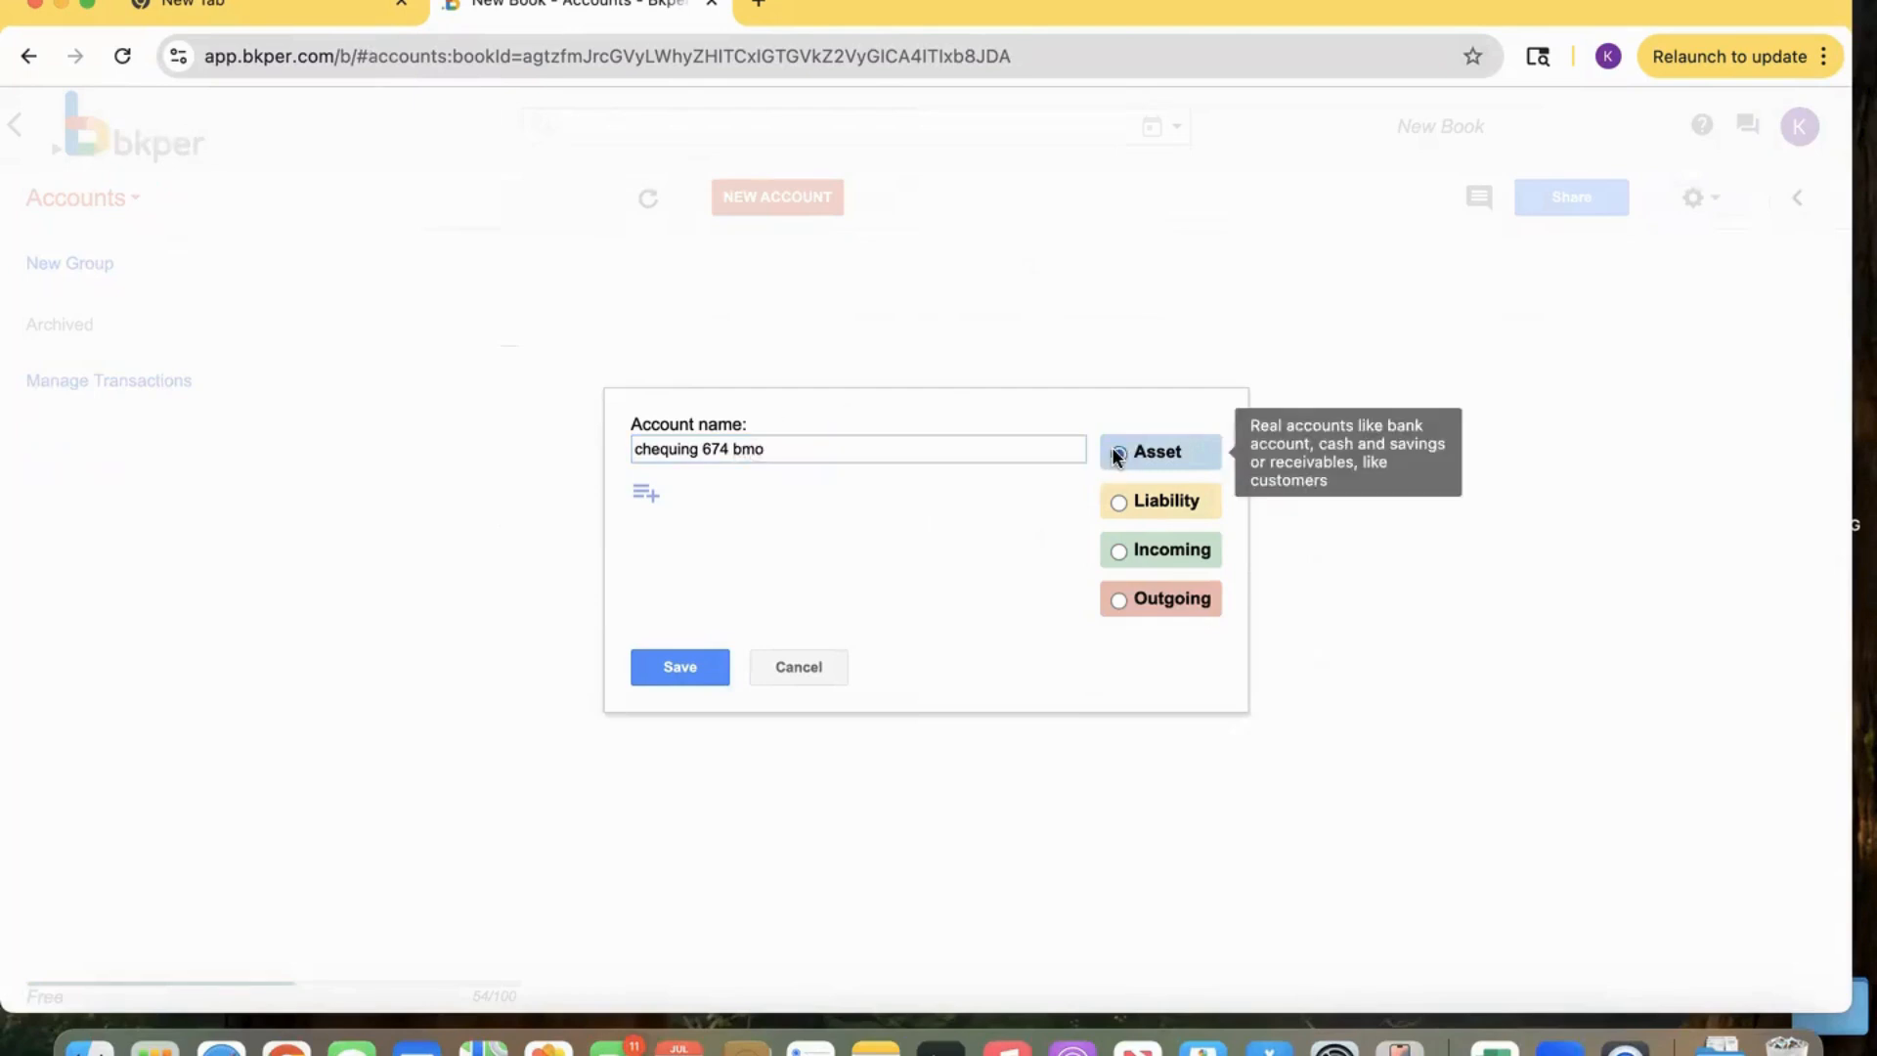
click(682, 665)
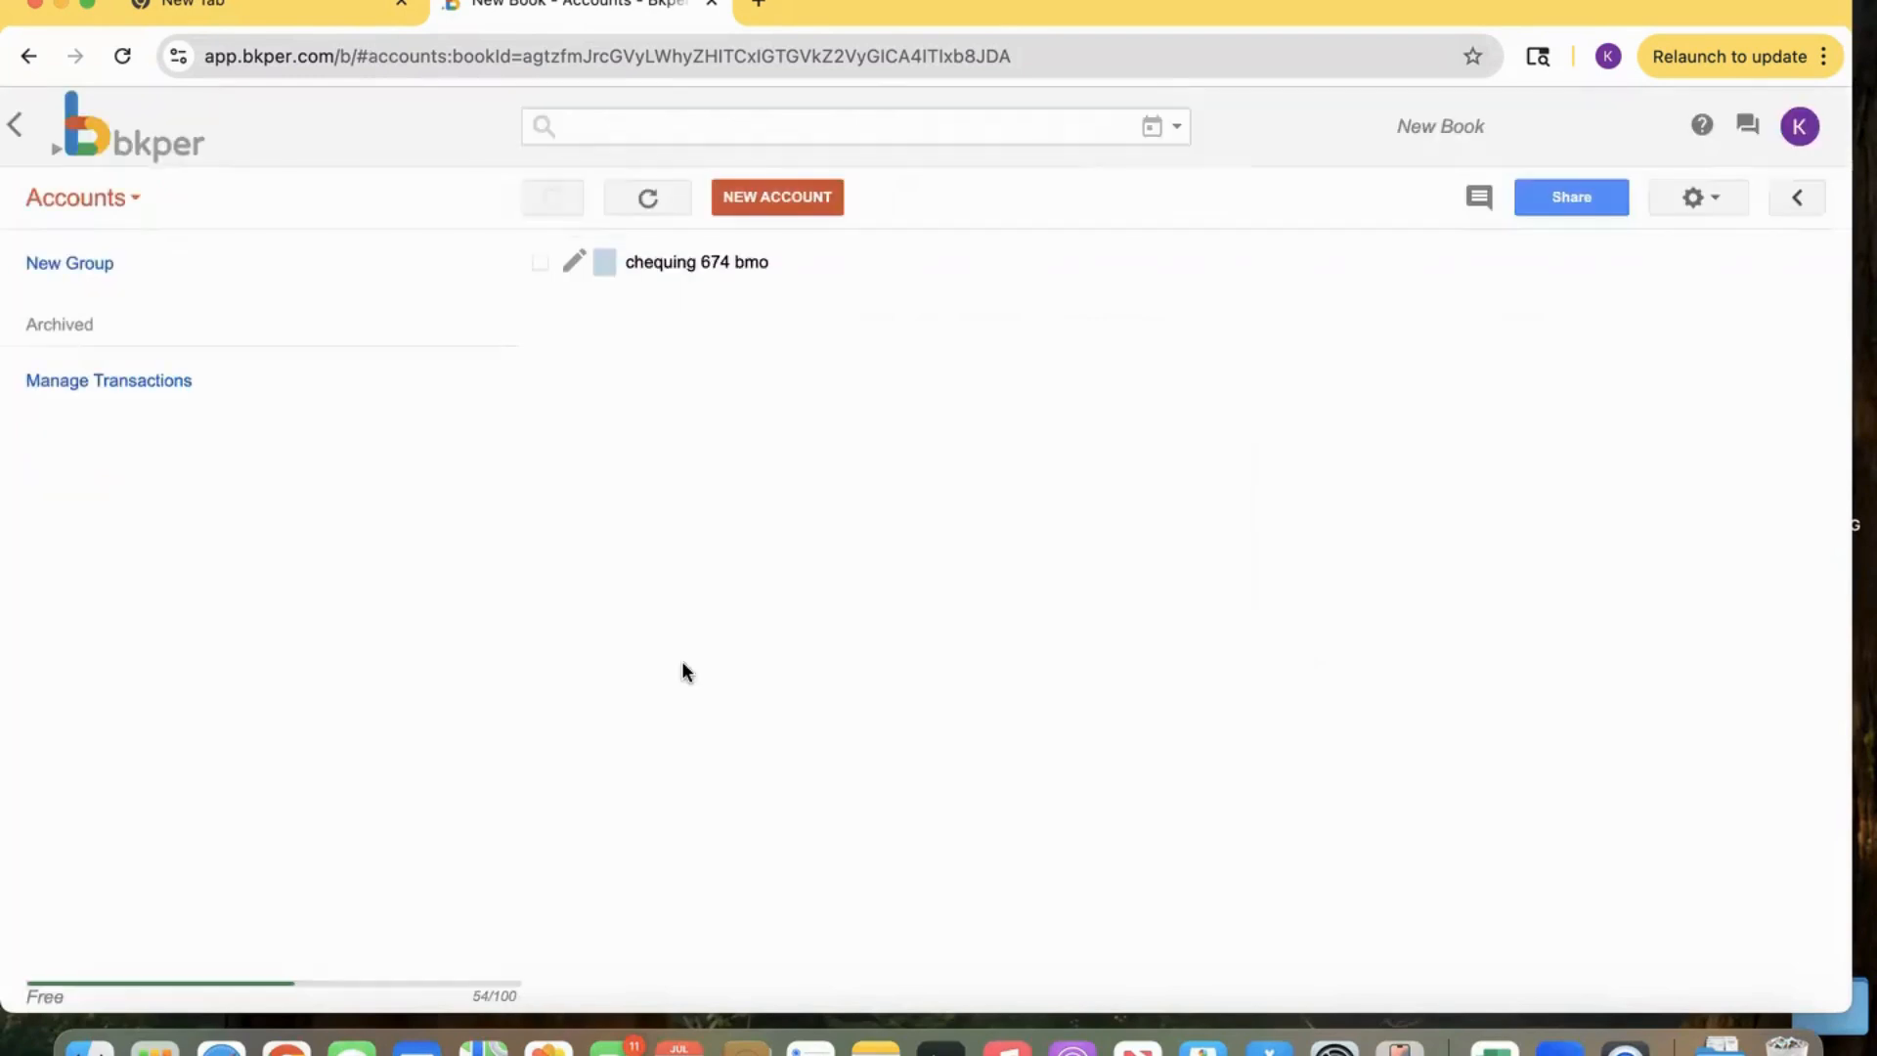
Create a Liability account named 'amex 876'.
click(756, 201)
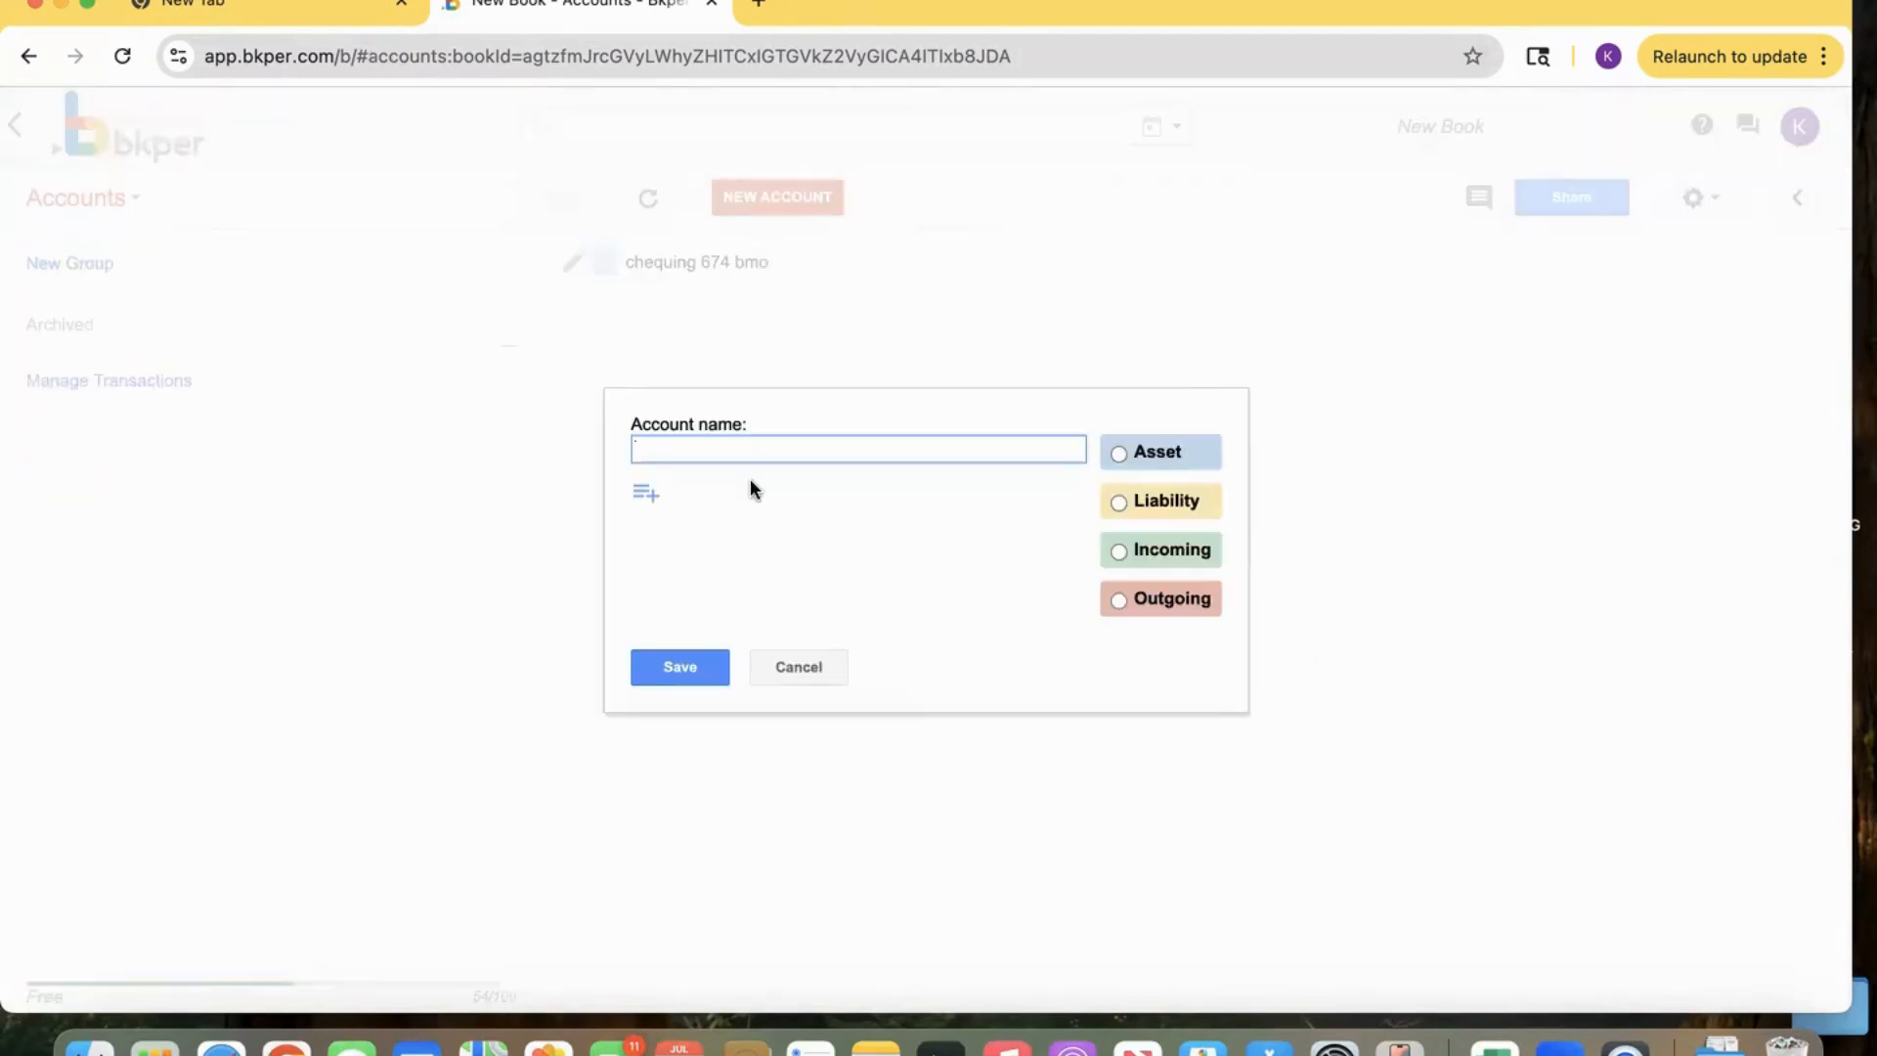
text(amex)
click(1117, 503)
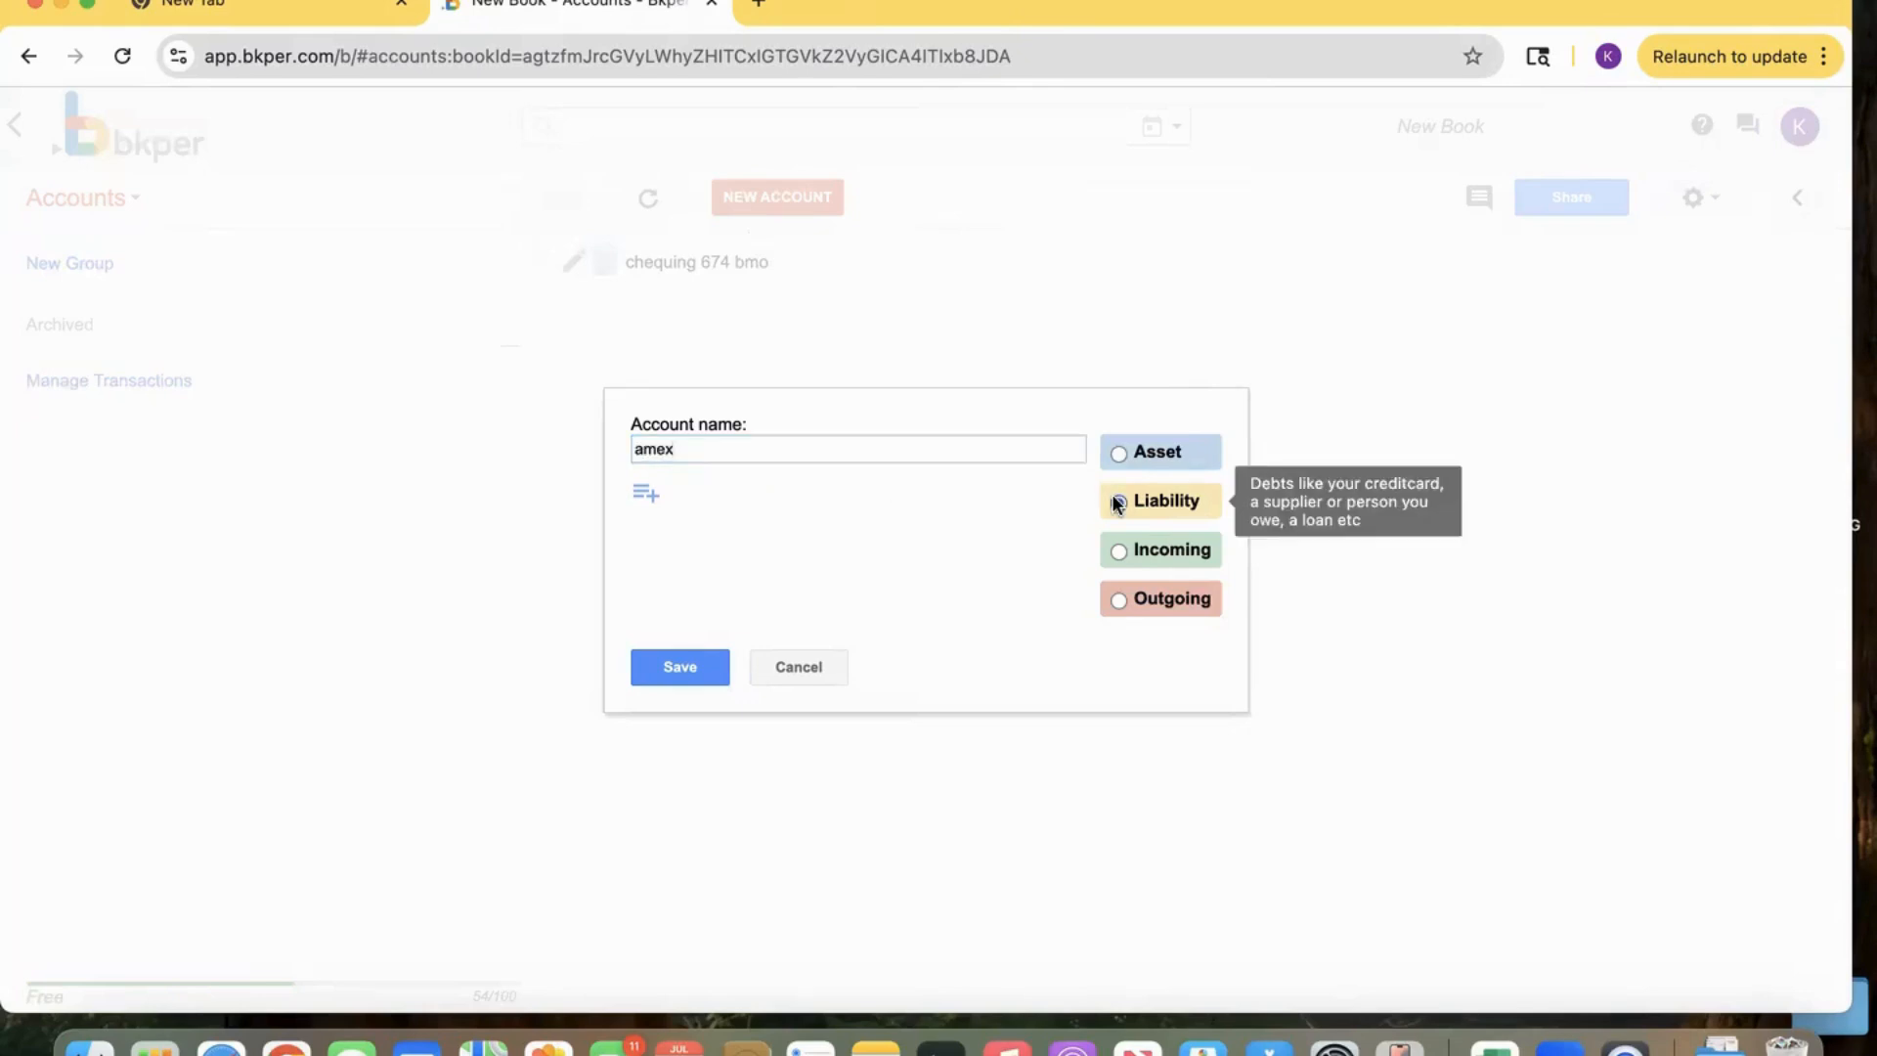
click(779, 456)
text(876)
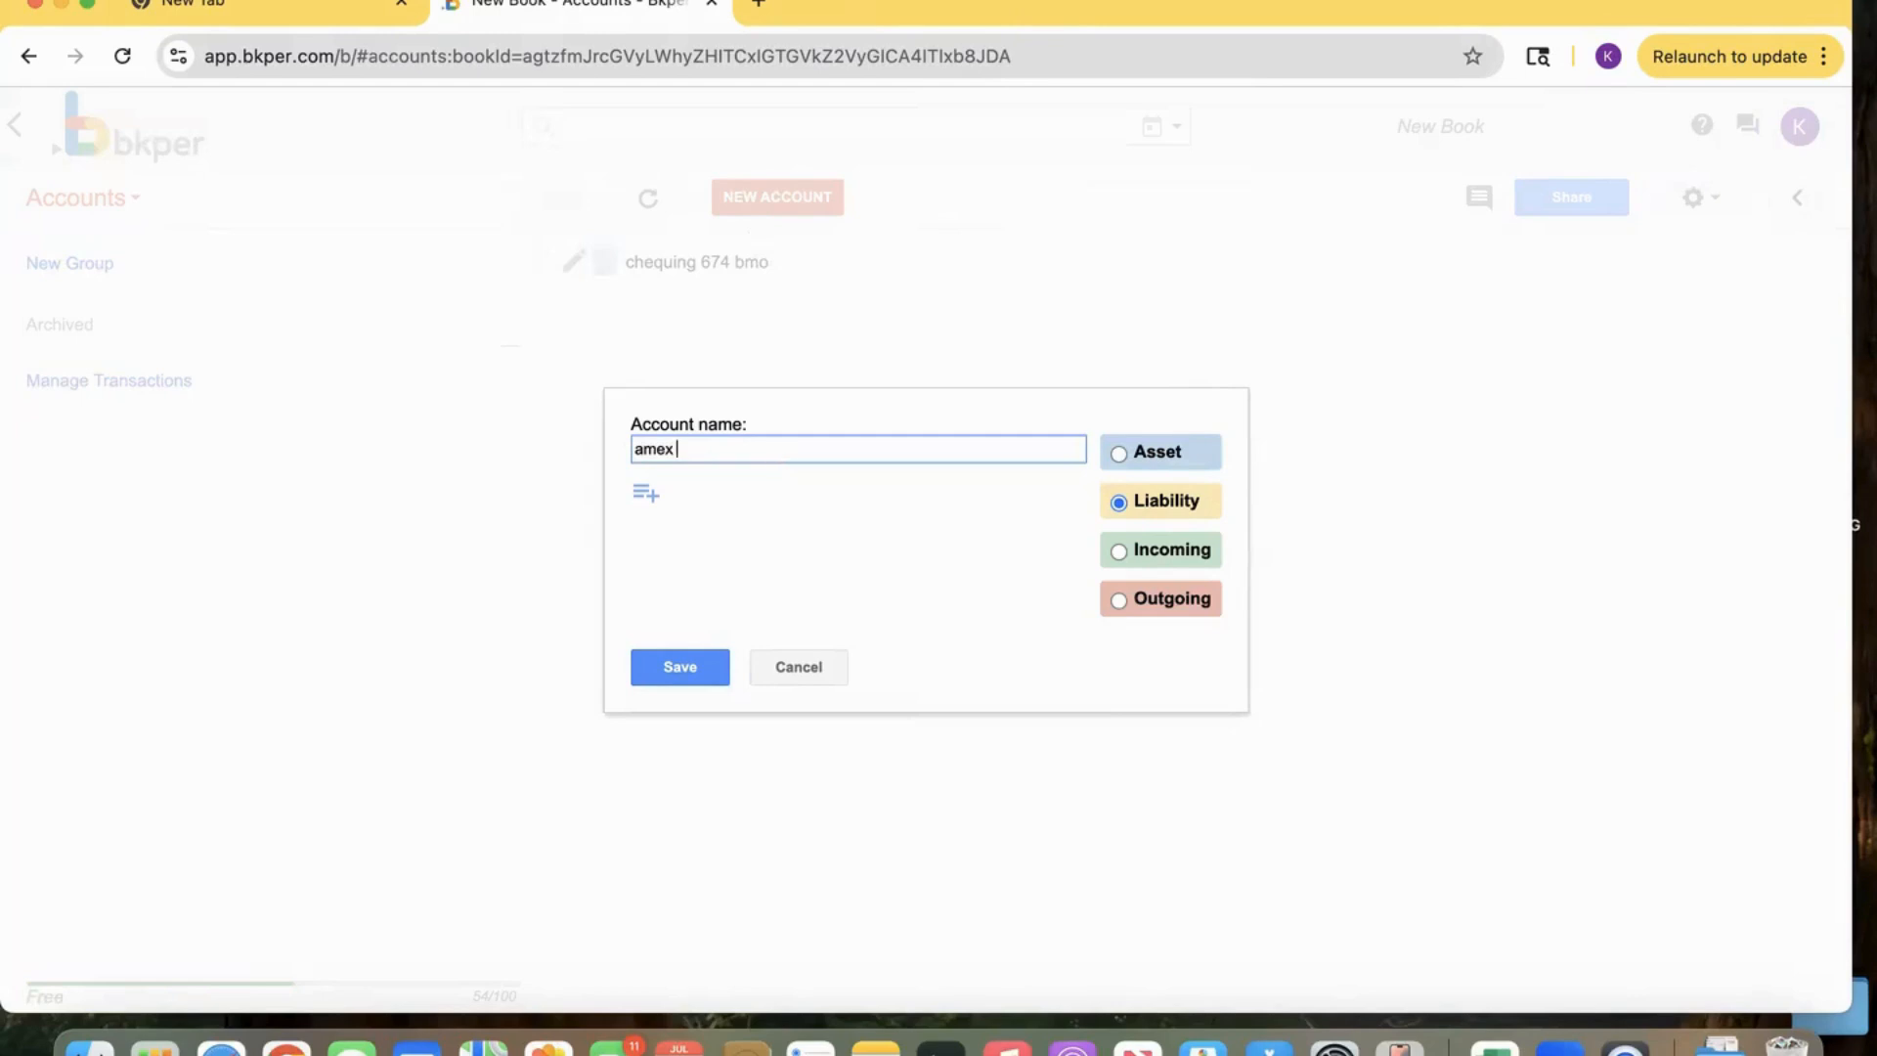
click(670, 672)
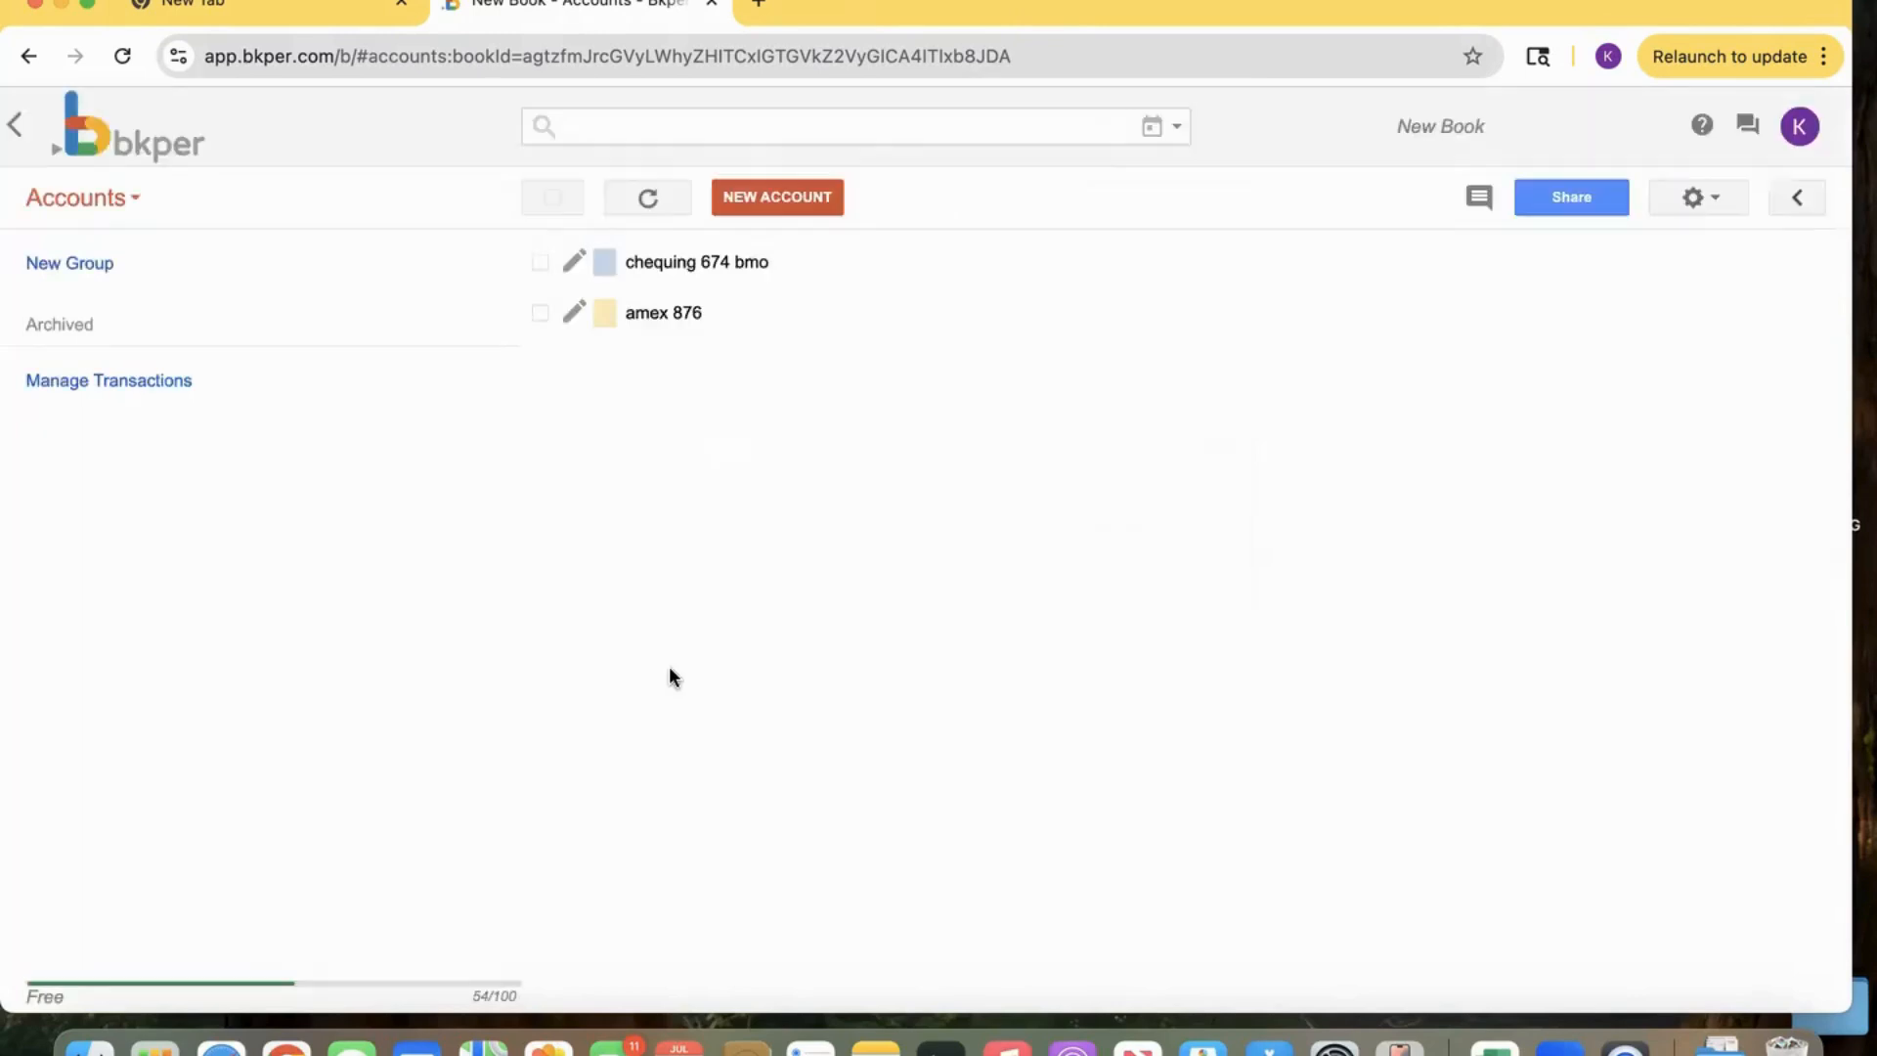
Create an Outgoing account named 'opening balance adjustment asset'.
click(781, 206)
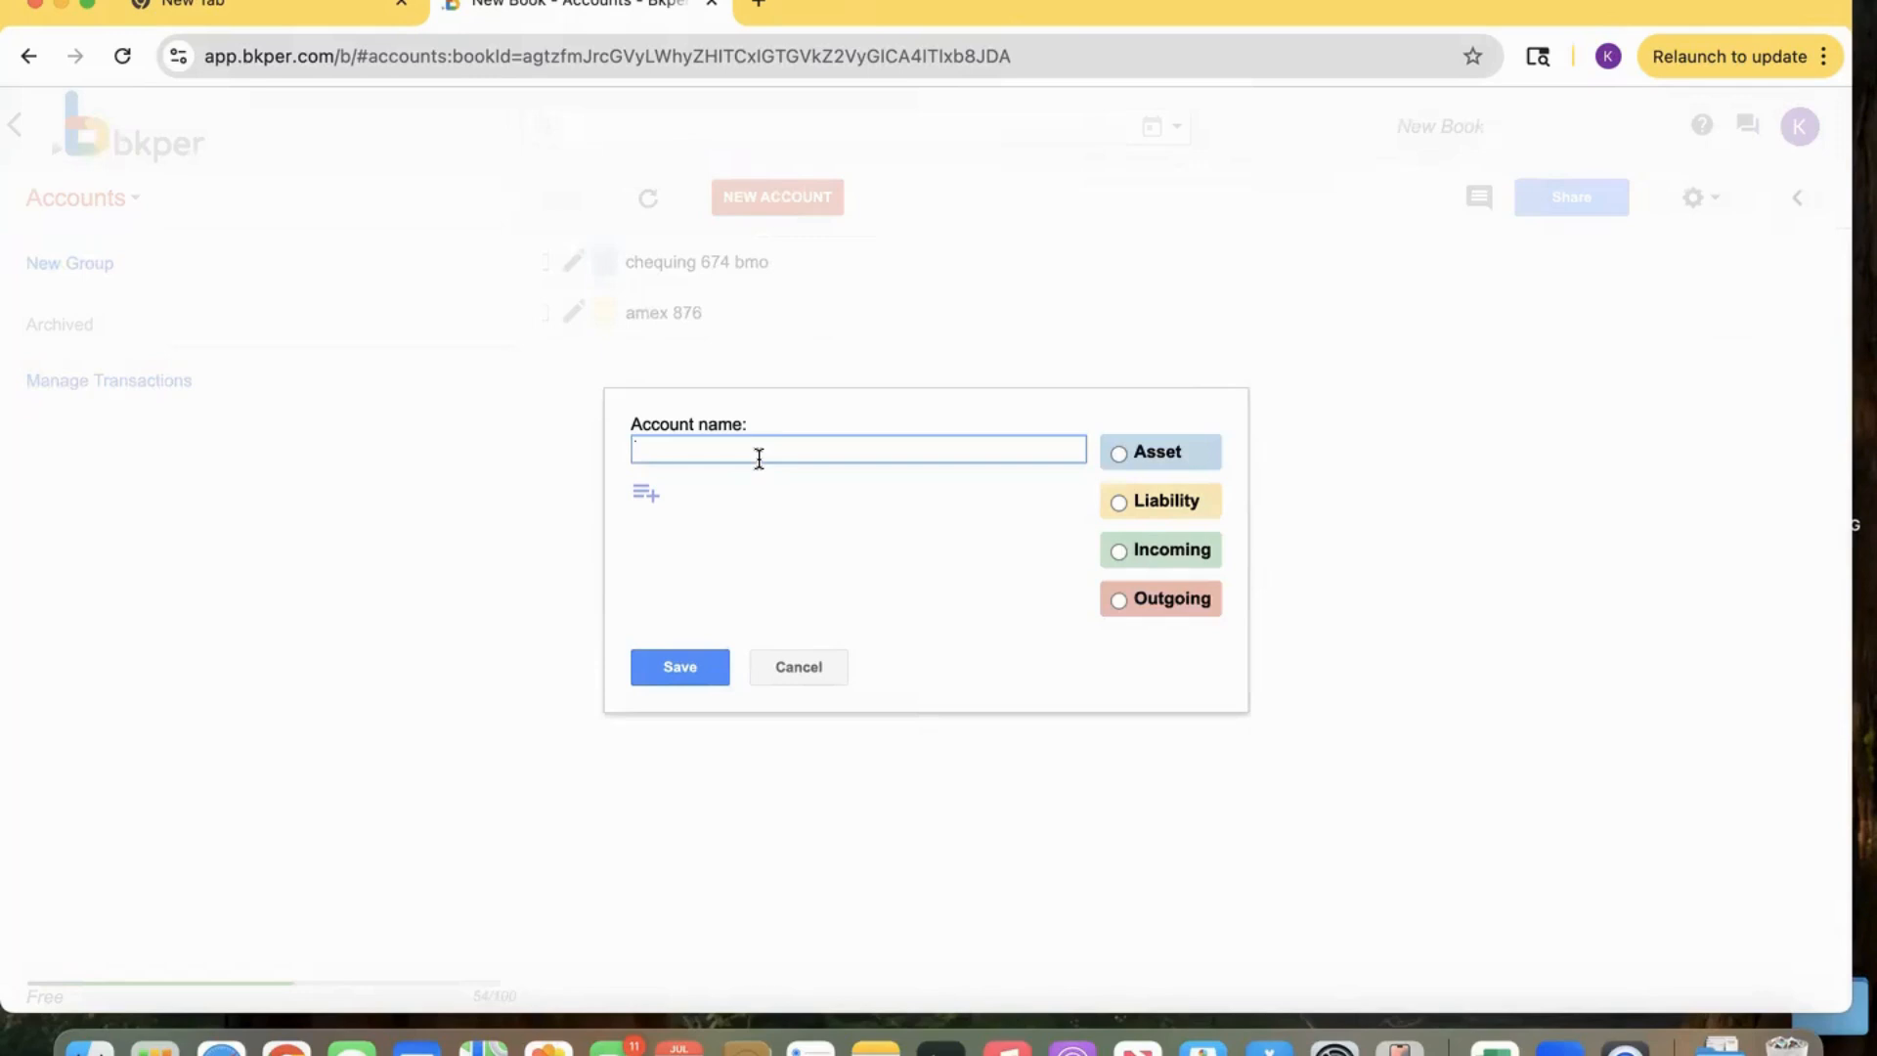
text(open)
text(i)
key(BackSpace)
text(ning balance adjustmenr)
key(BackSpace)
text(t asse)
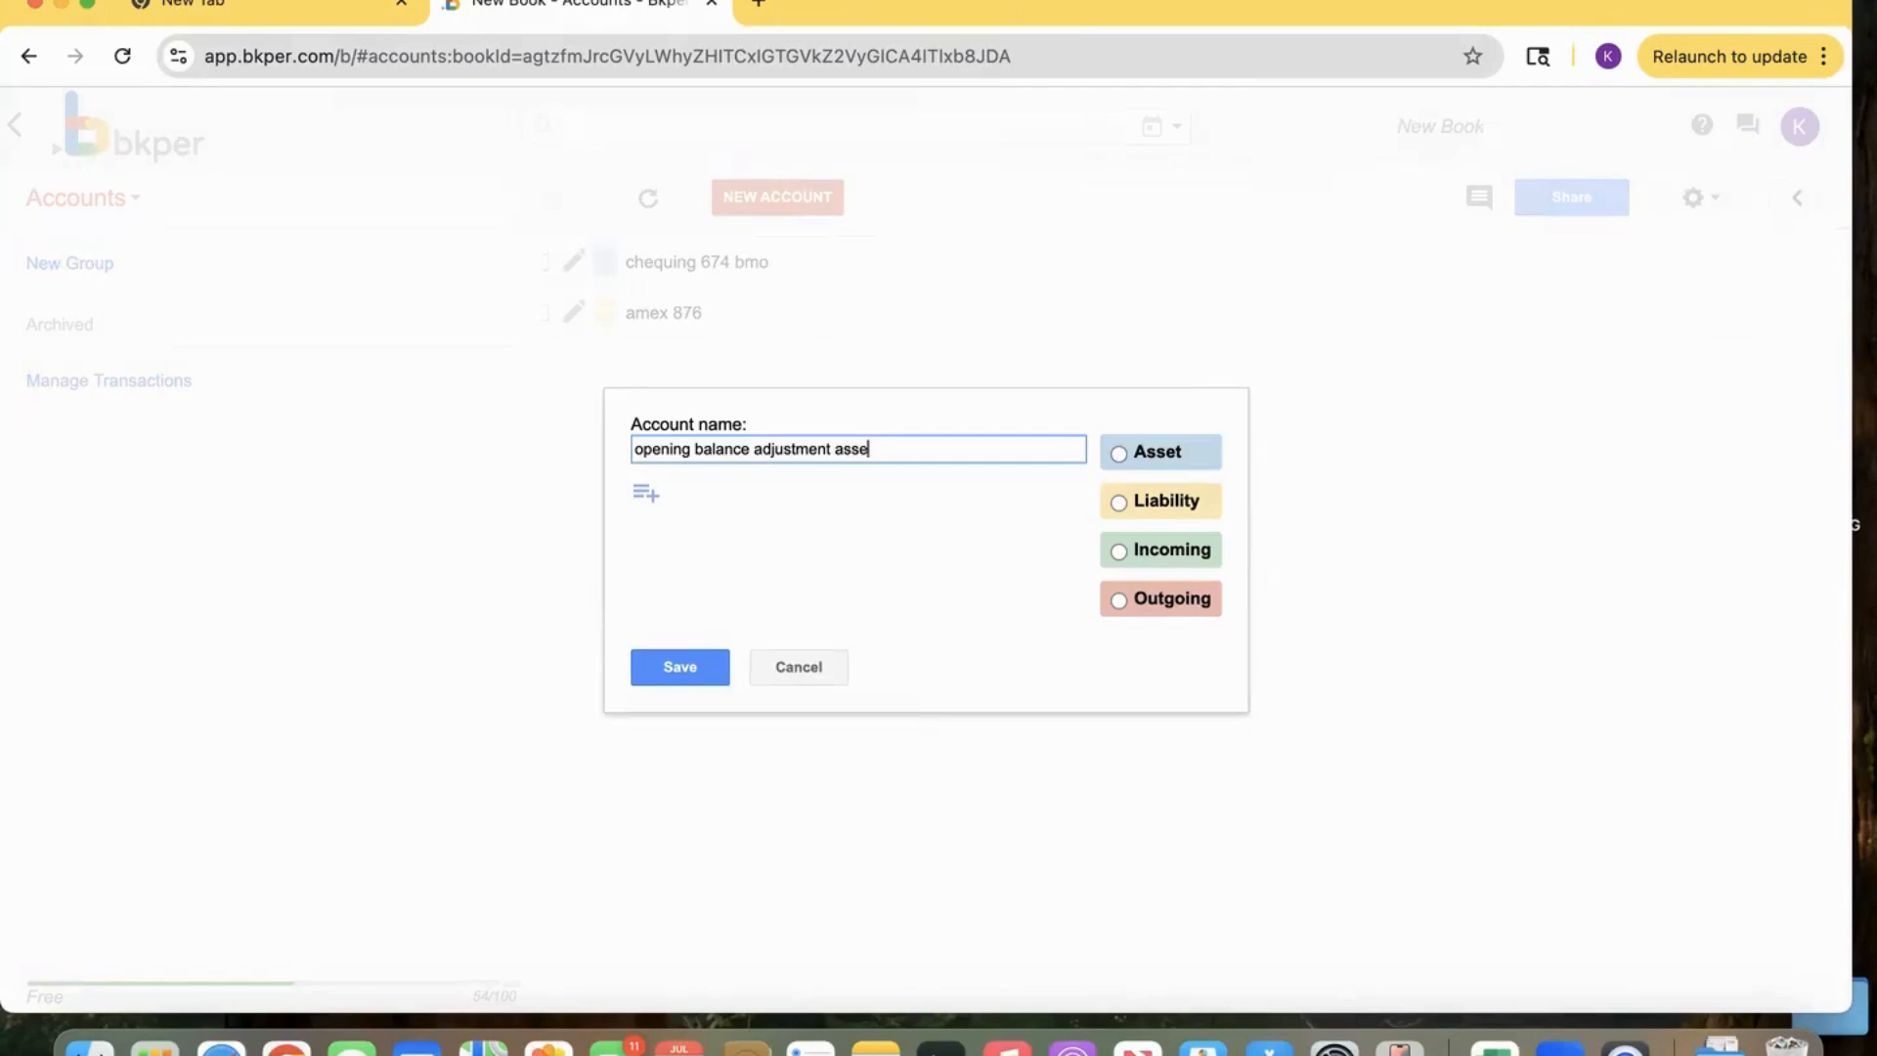
text(t)
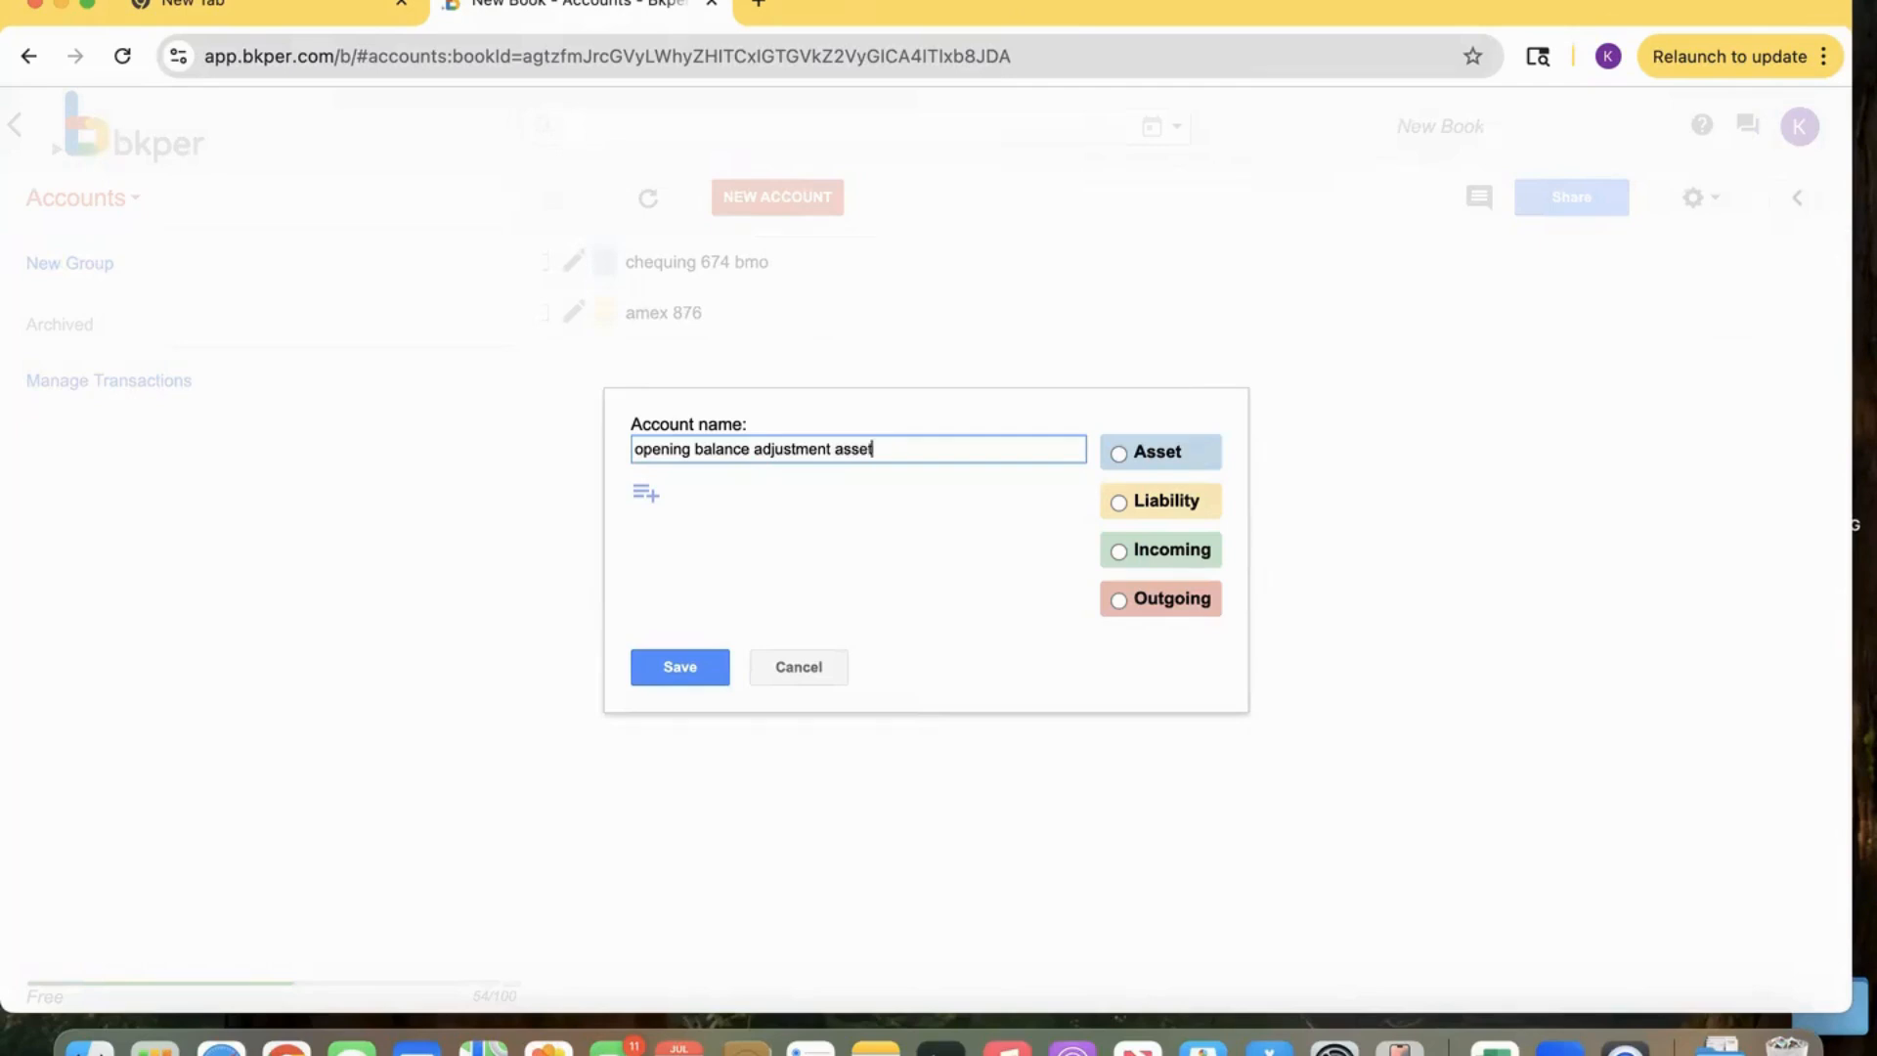
click(1116, 599)
click(667, 660)
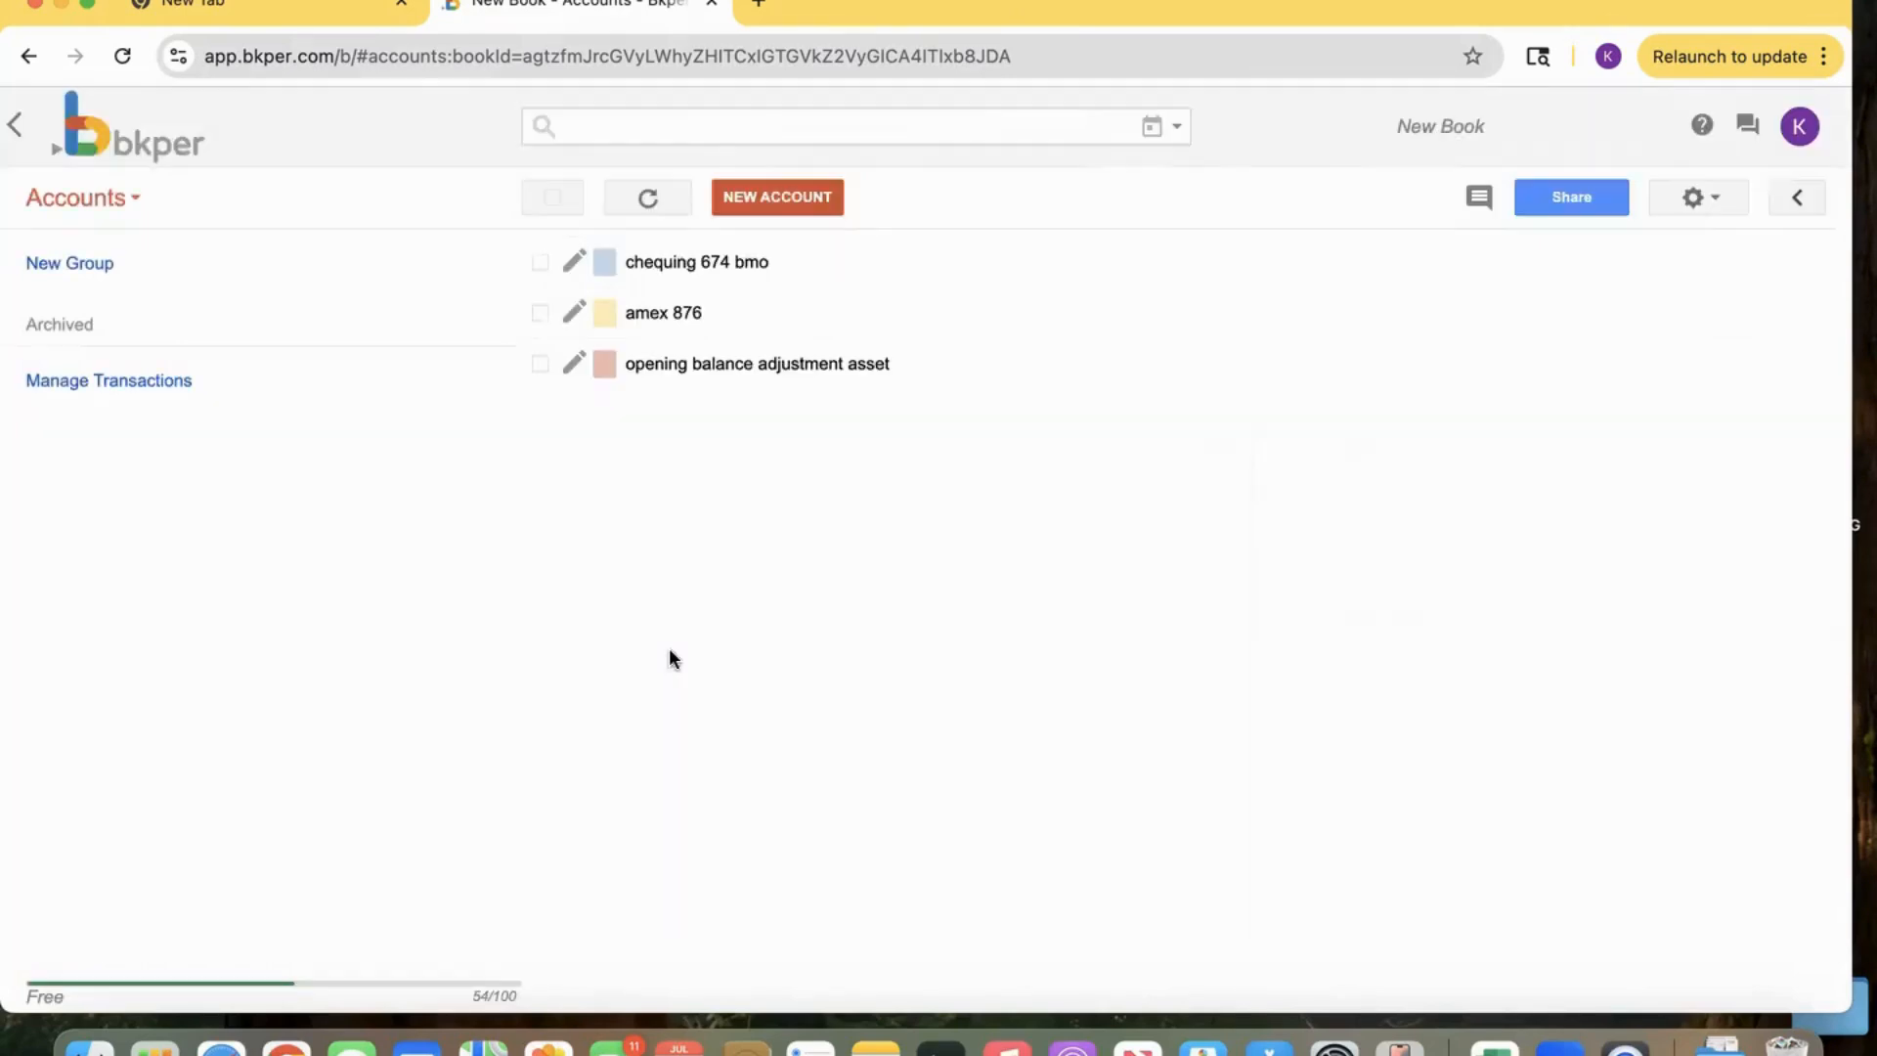
Create an Incoming account named 'opening balance adjustment liability'.
click(757, 200)
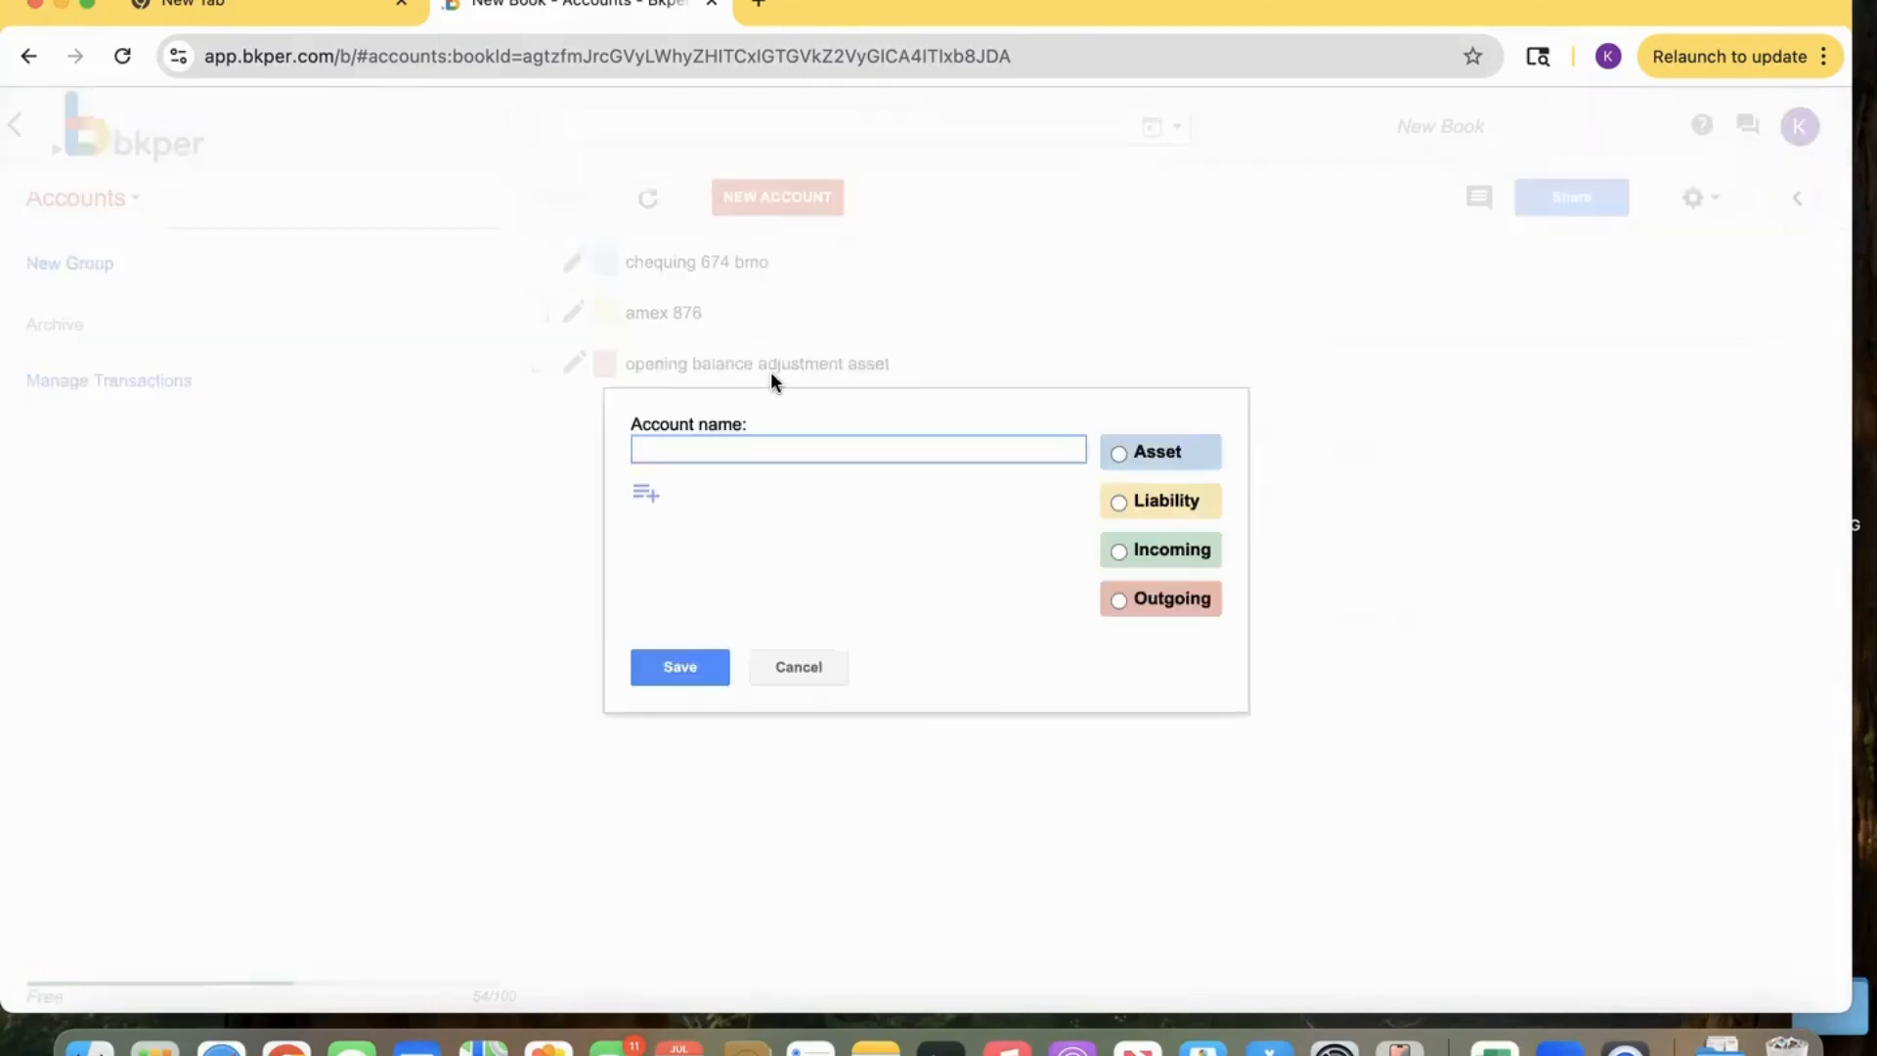
text(opening balance adjustment li)
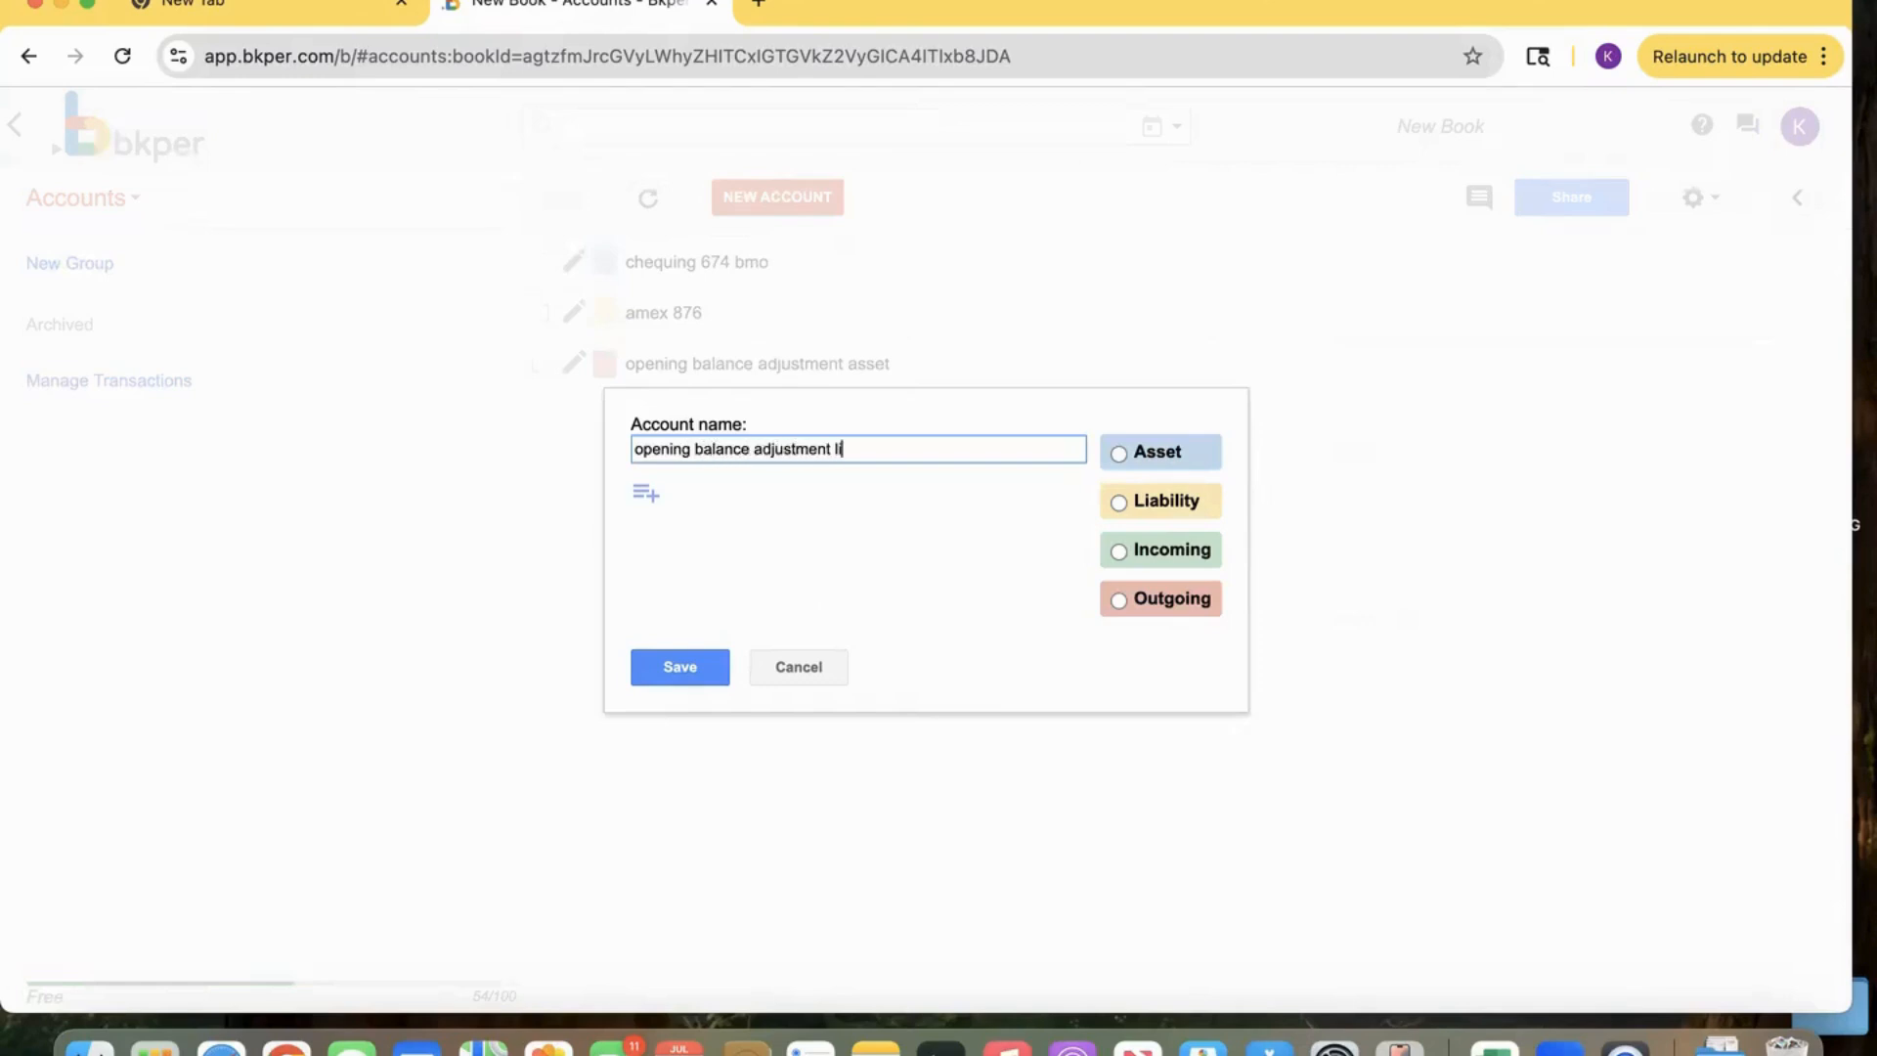
text(ability)
click(1118, 548)
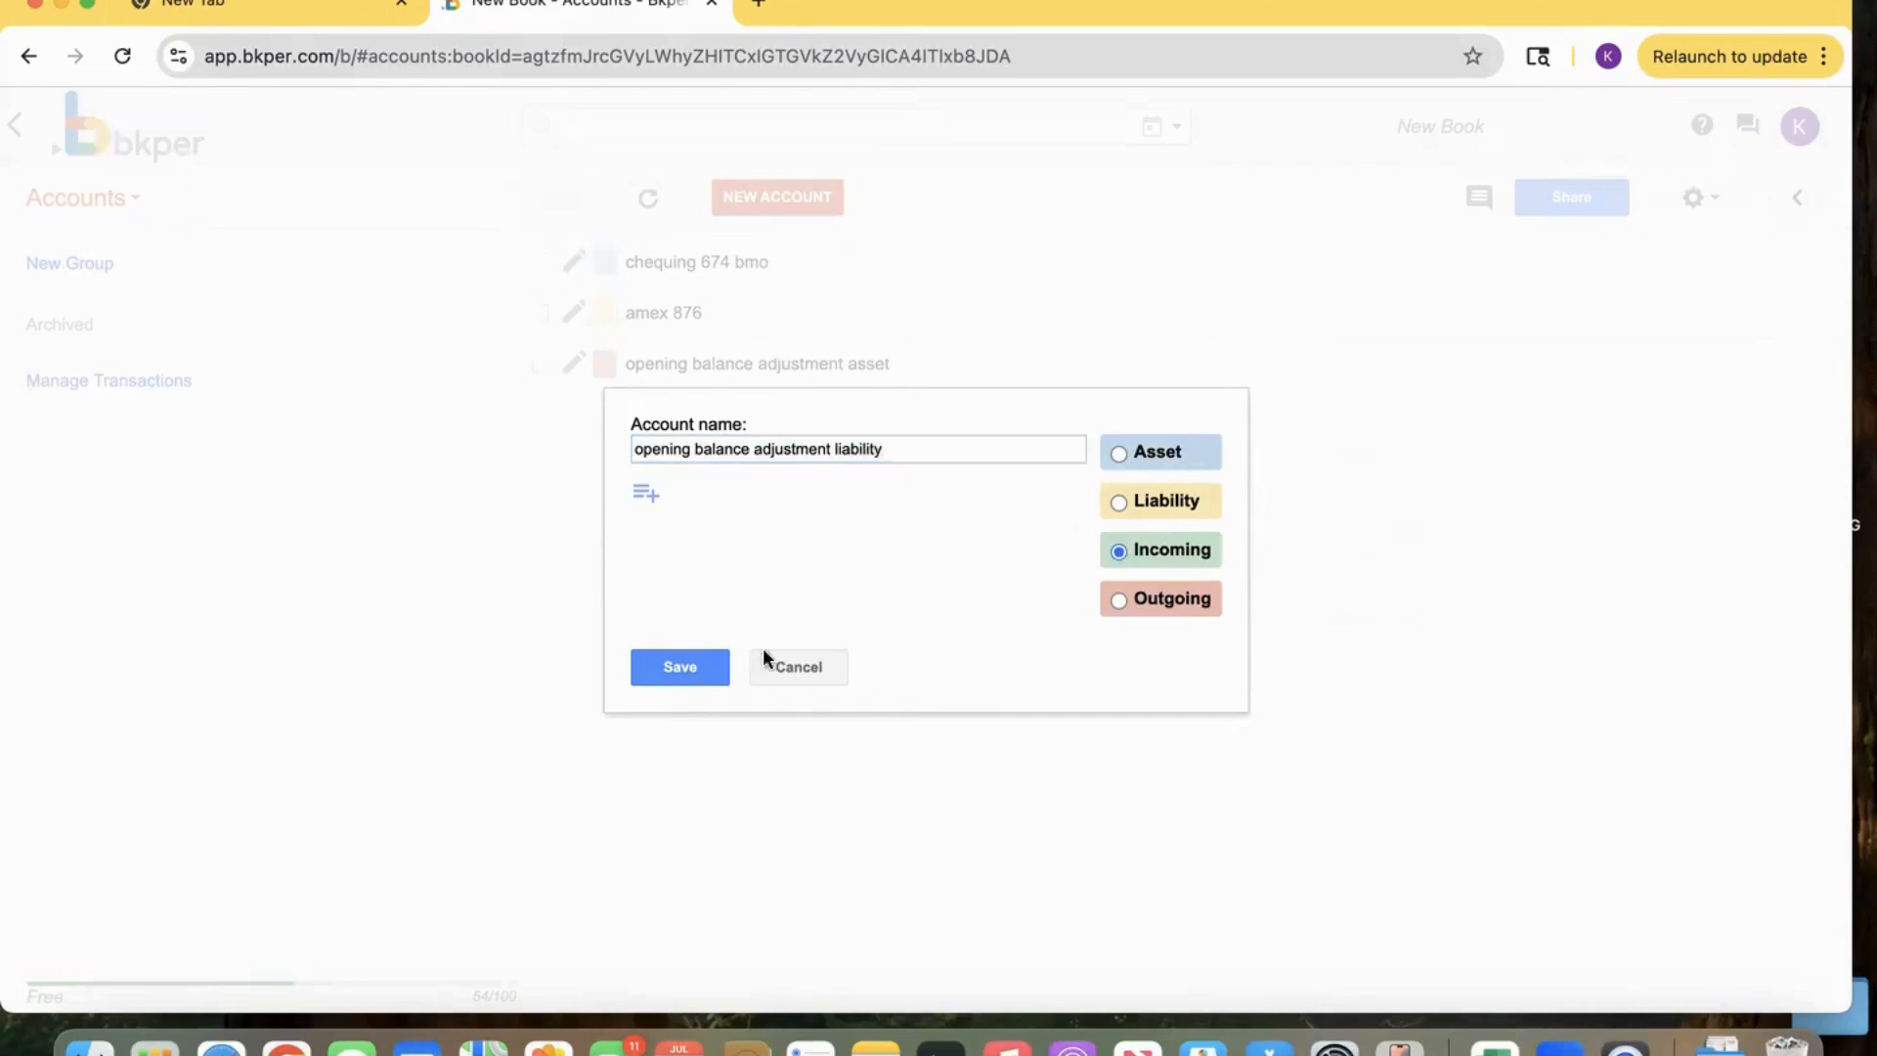
click(674, 674)
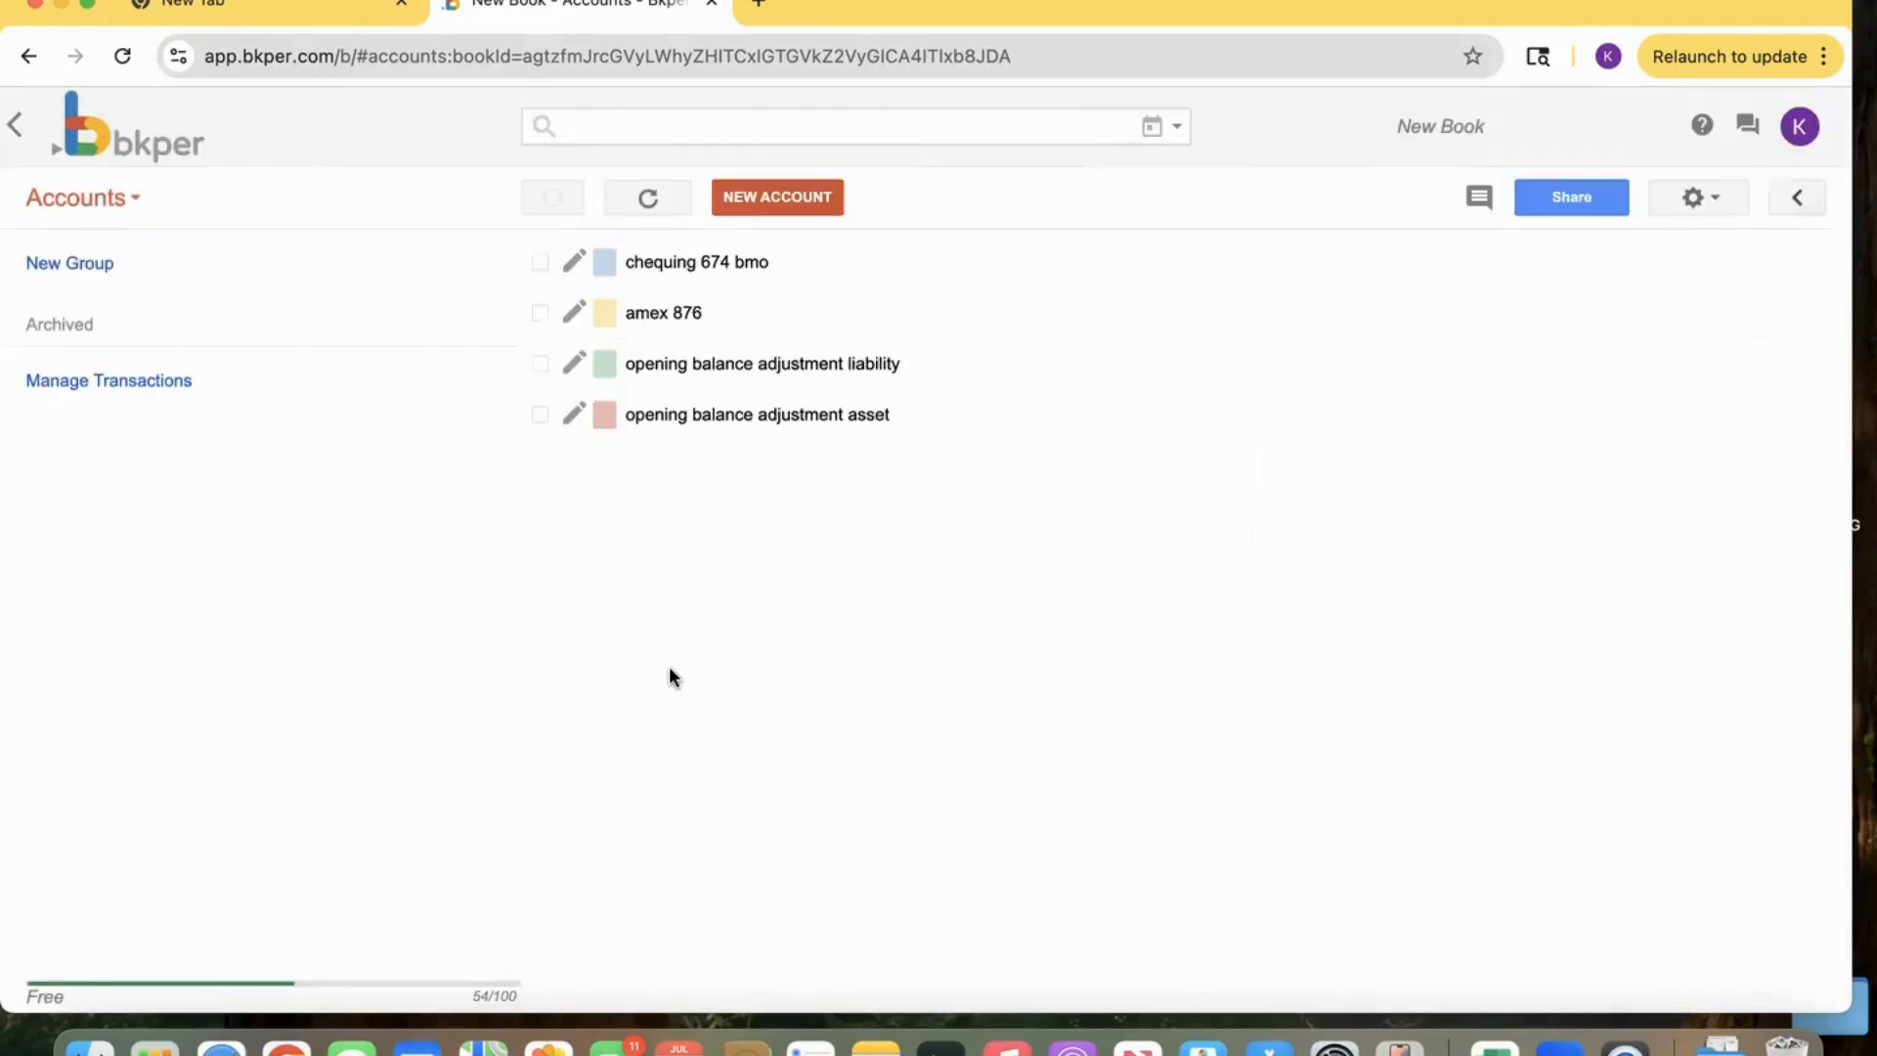
Create an Incoming account named 'pay'.
click(760, 213)
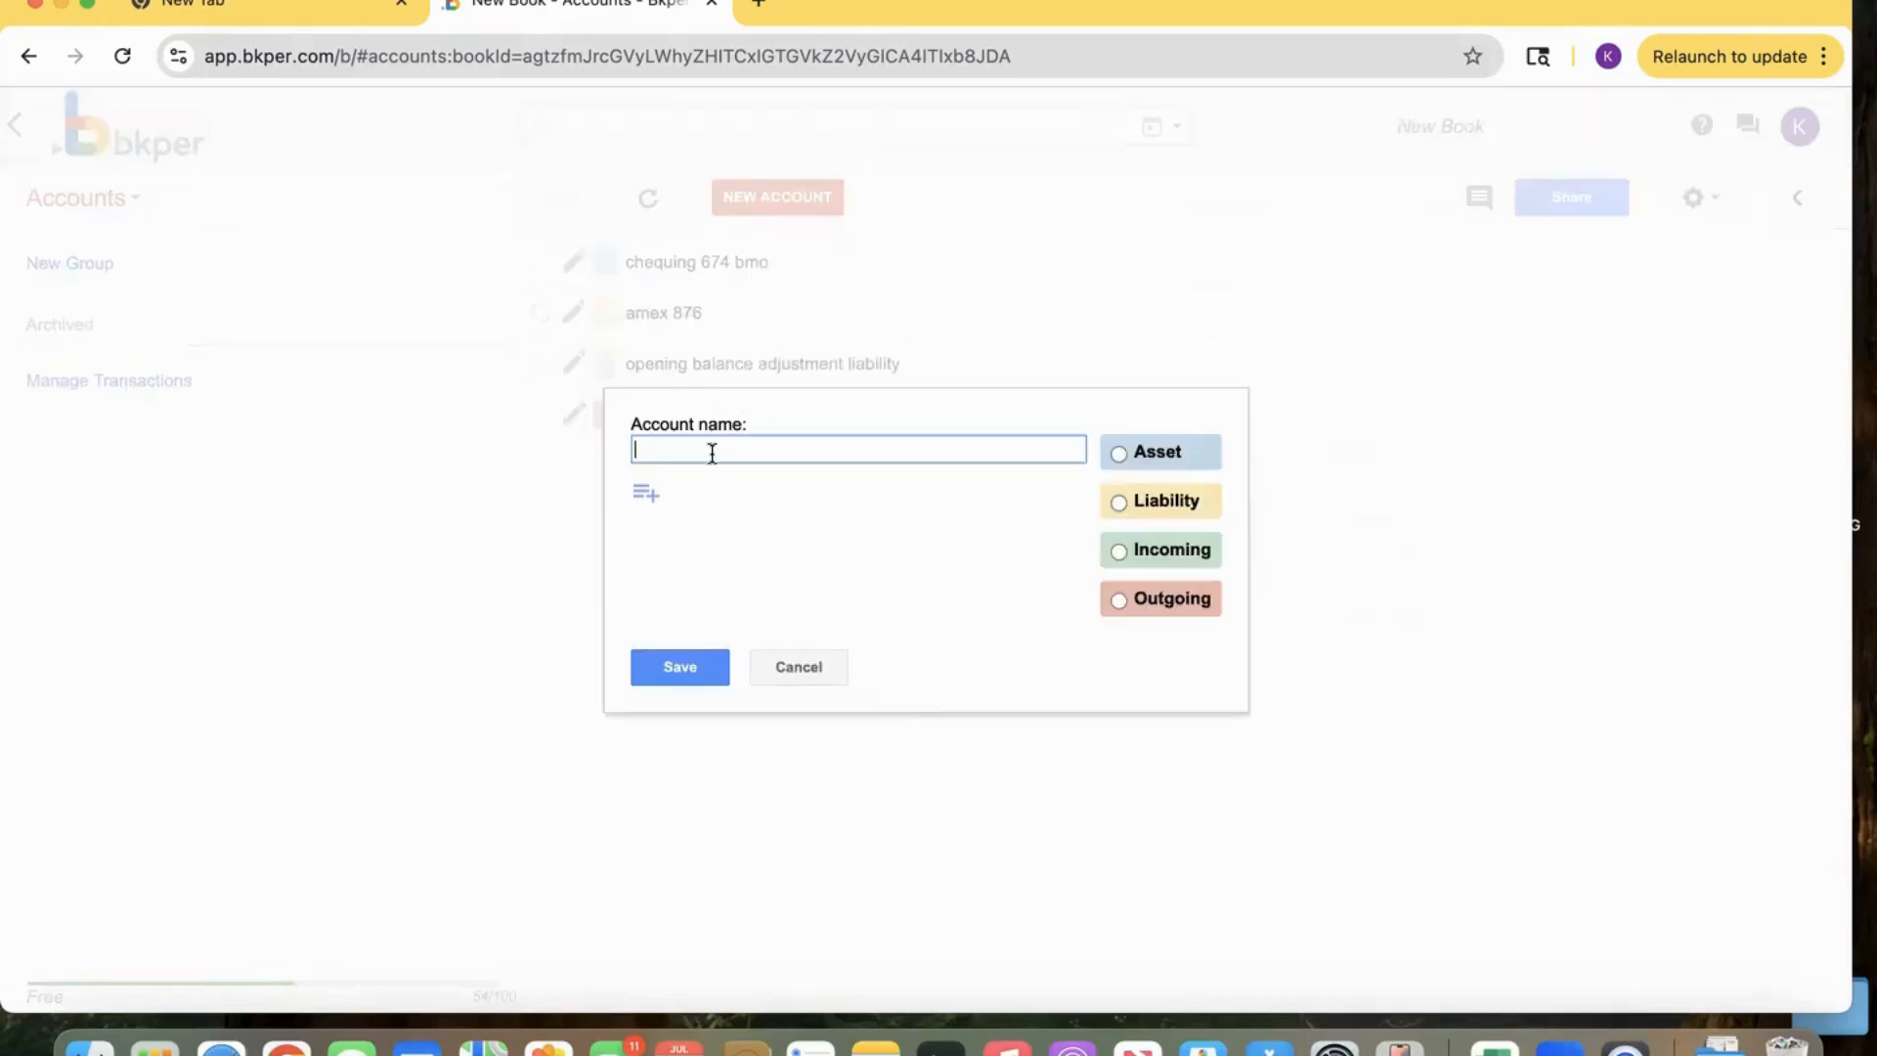
text(pay)
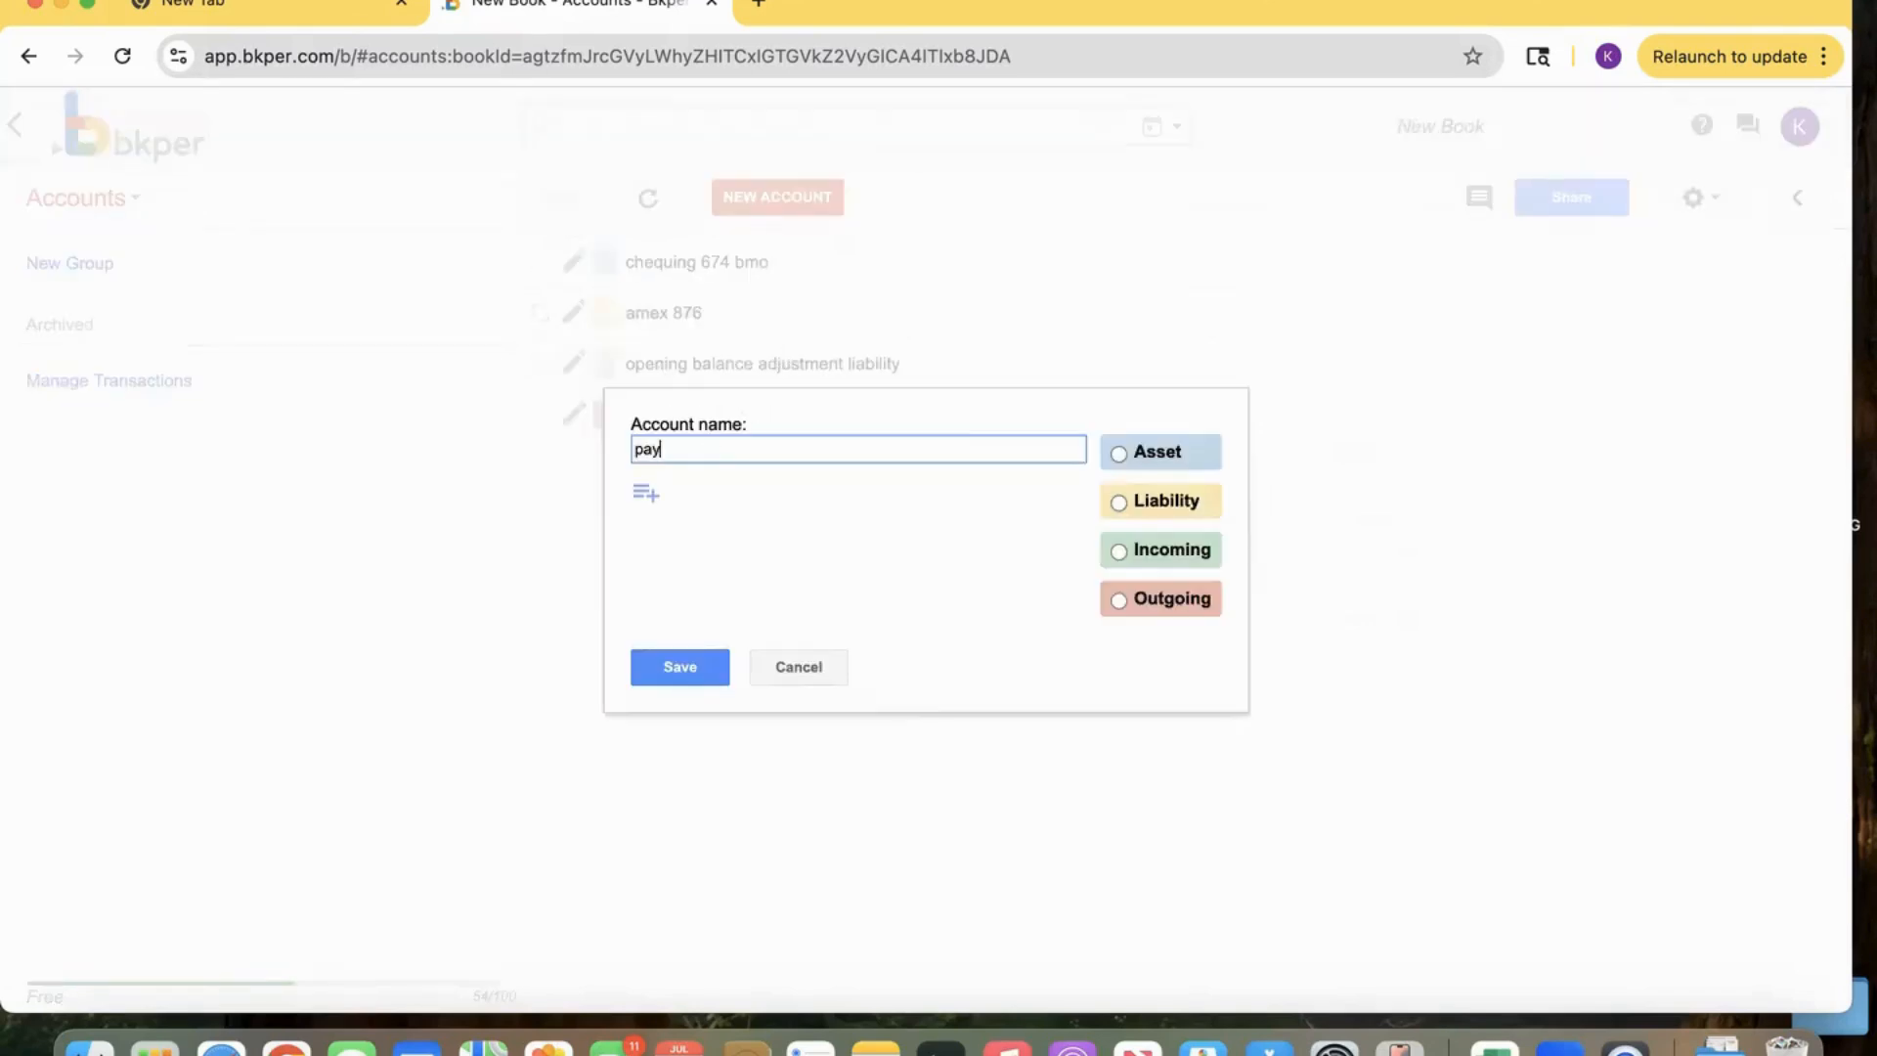
click(1119, 551)
click(696, 667)
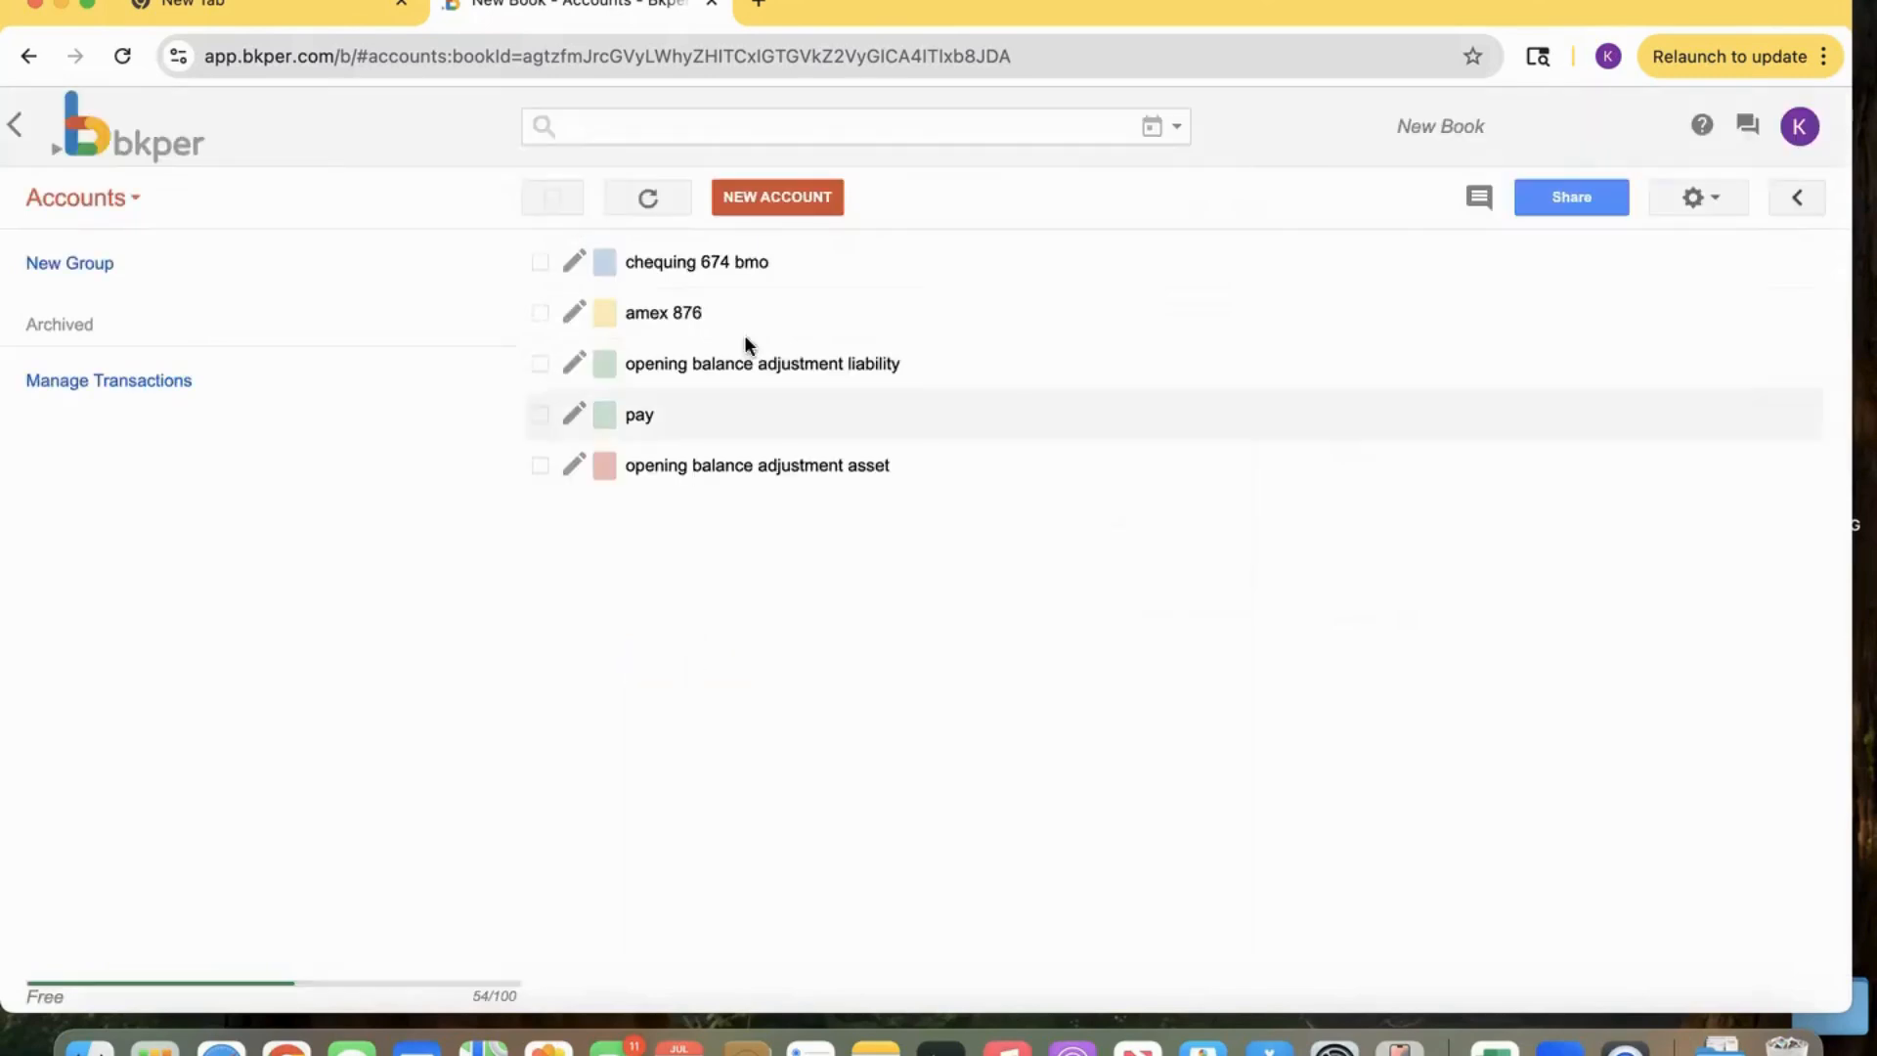
Create an Outgoing account named 'groceries'.
click(782, 203)
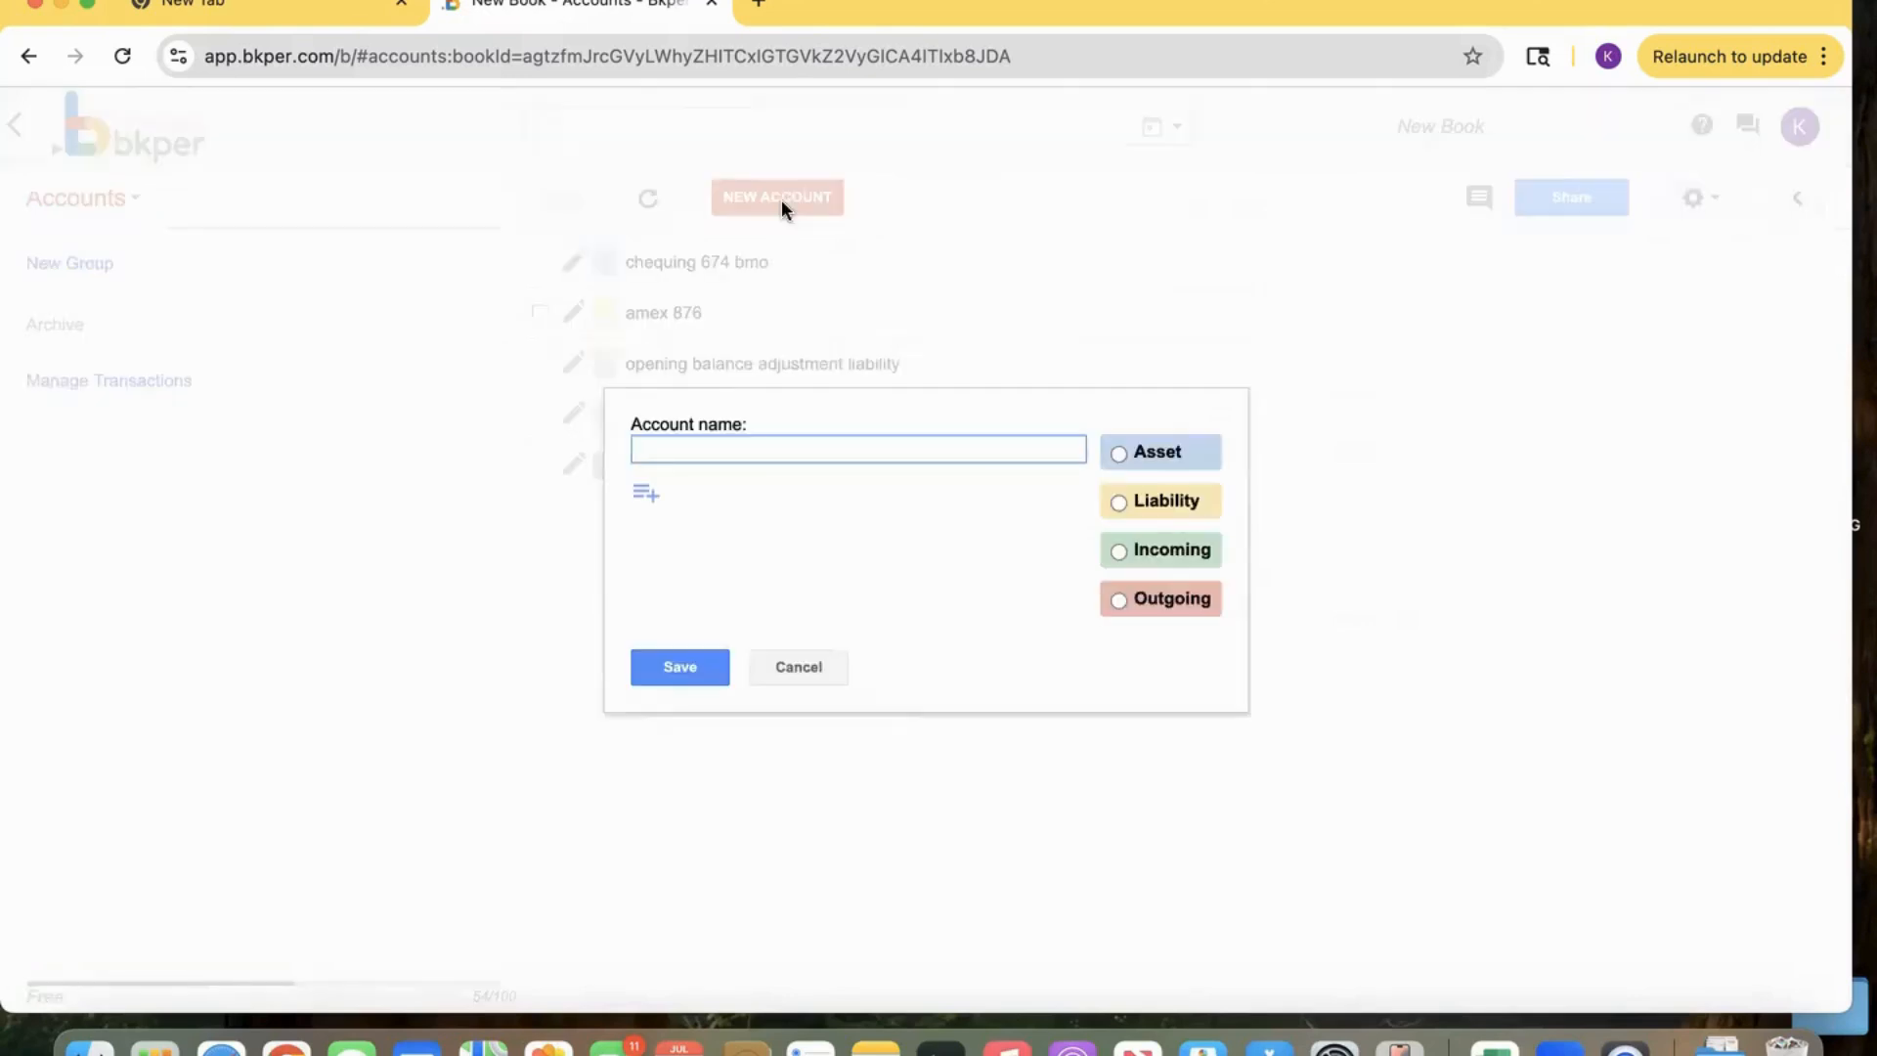
text(groceries)
click(1118, 599)
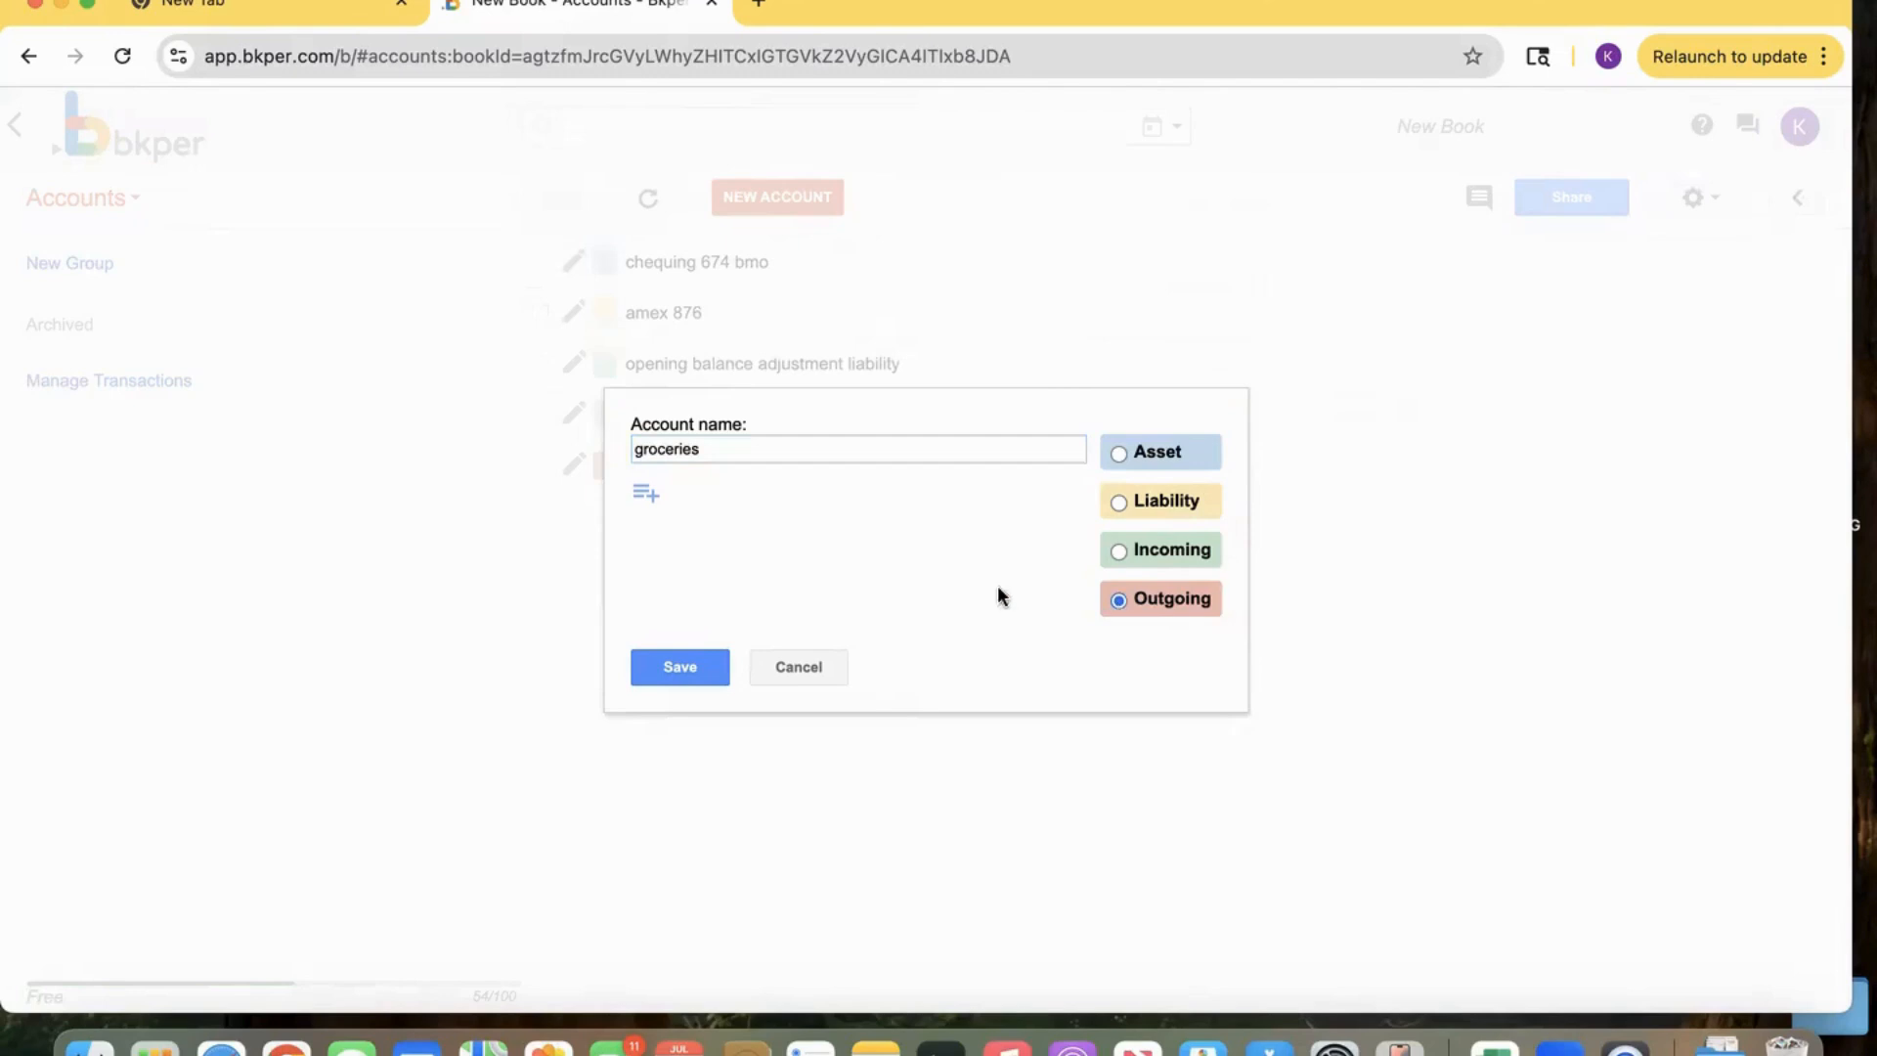
click(667, 669)
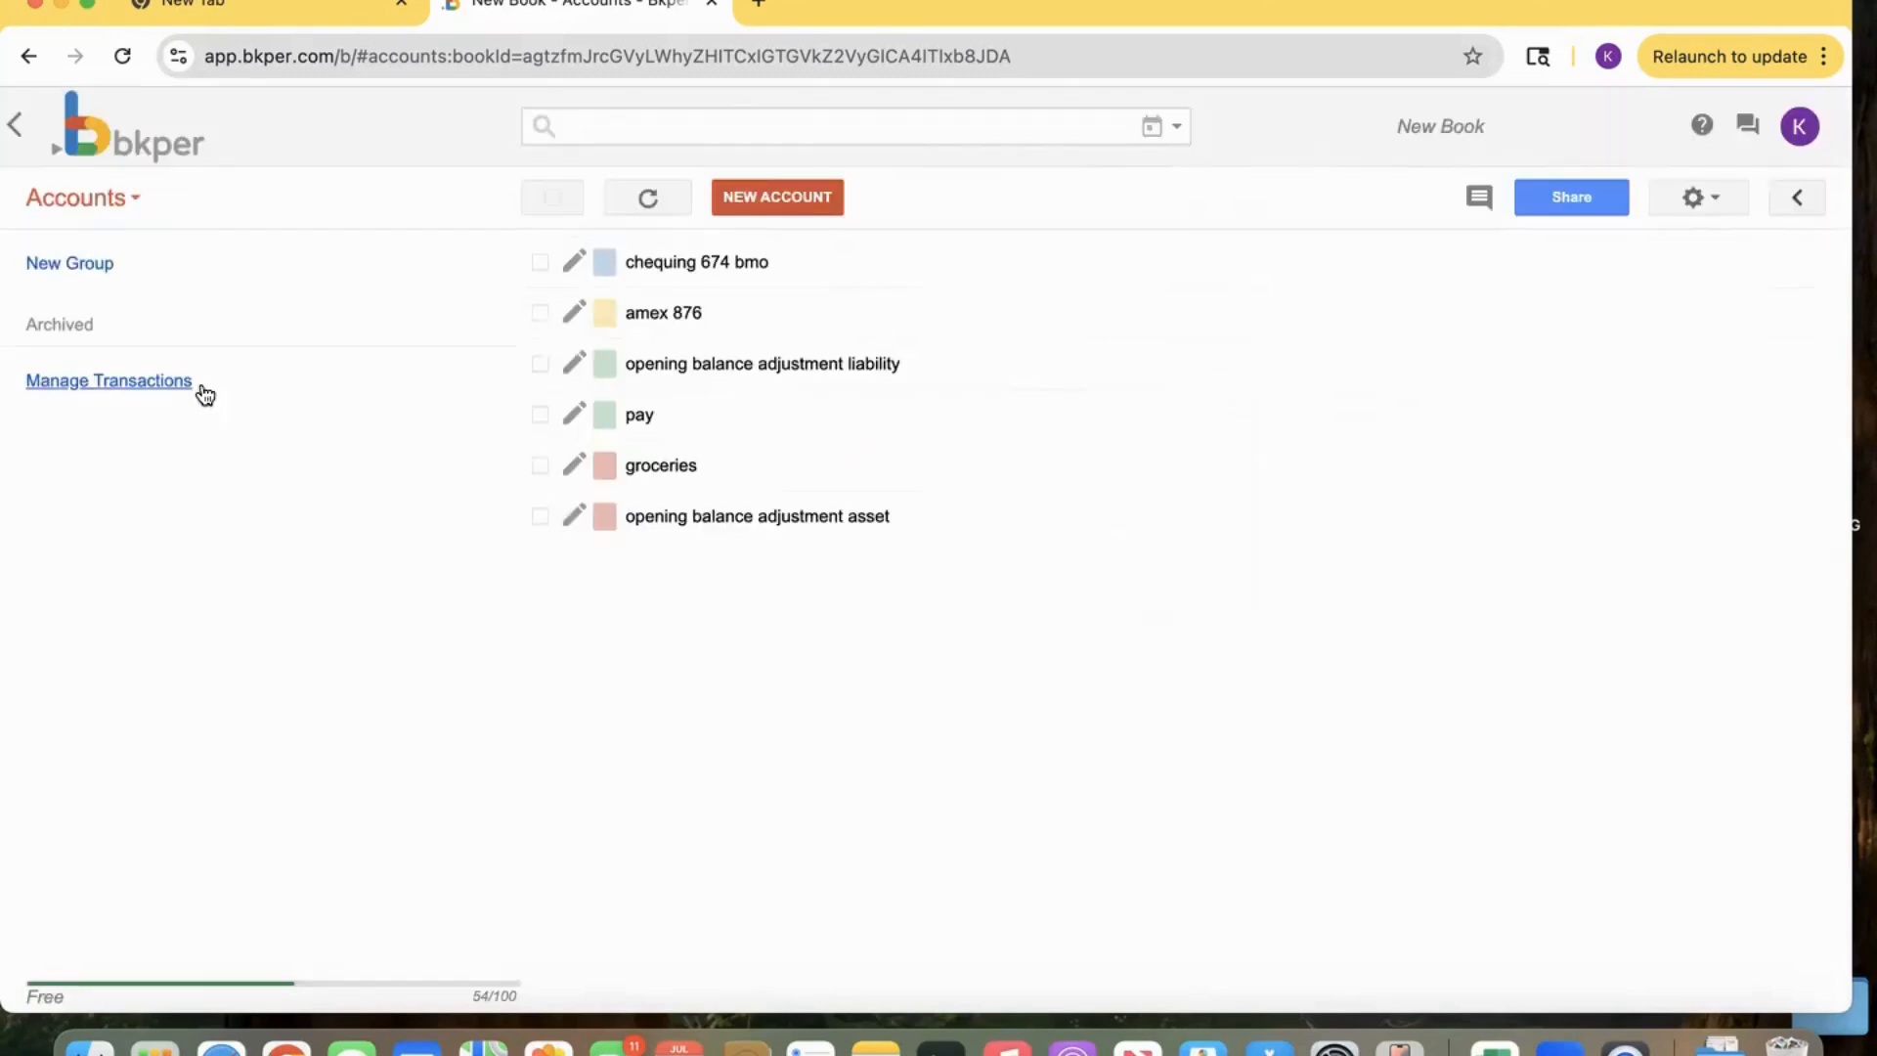
Return to the Transactions view and adjust the chequing 674 bmo balance to 3000.
click(90, 198)
click(102, 250)
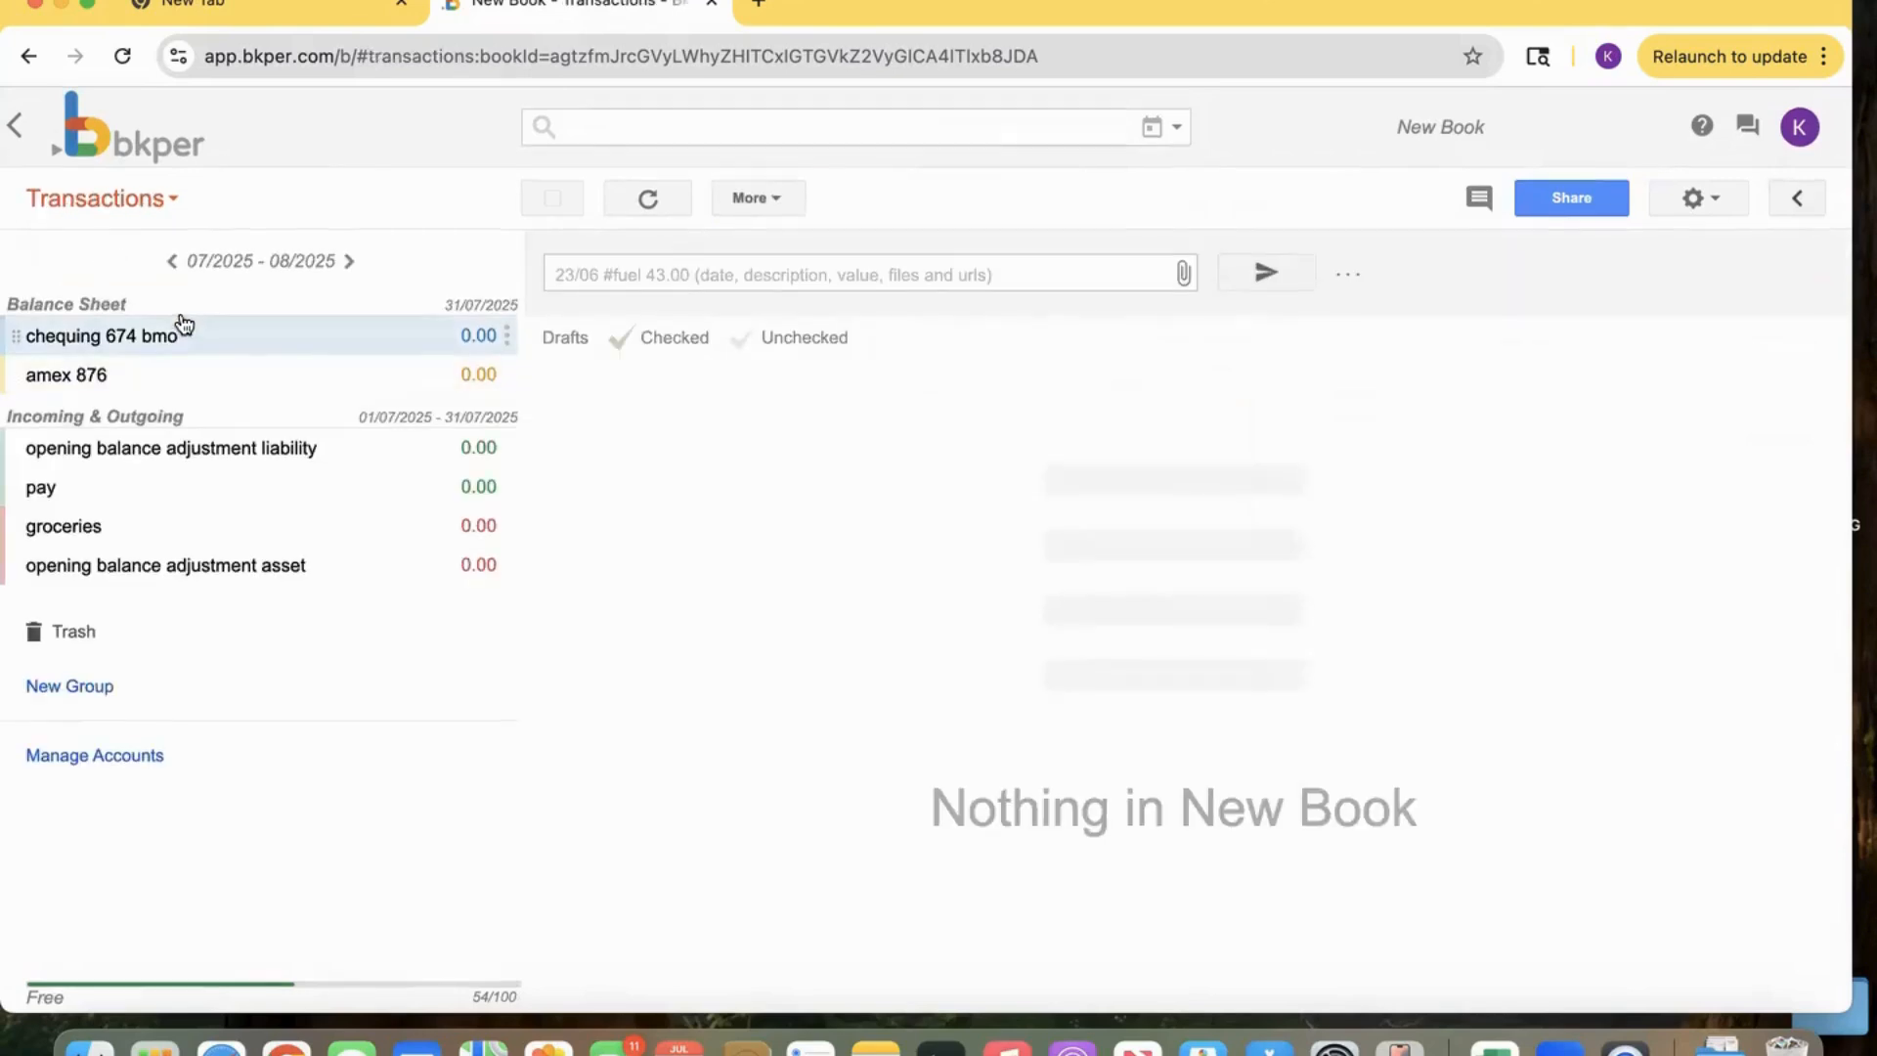
mouse_move(176, 336)
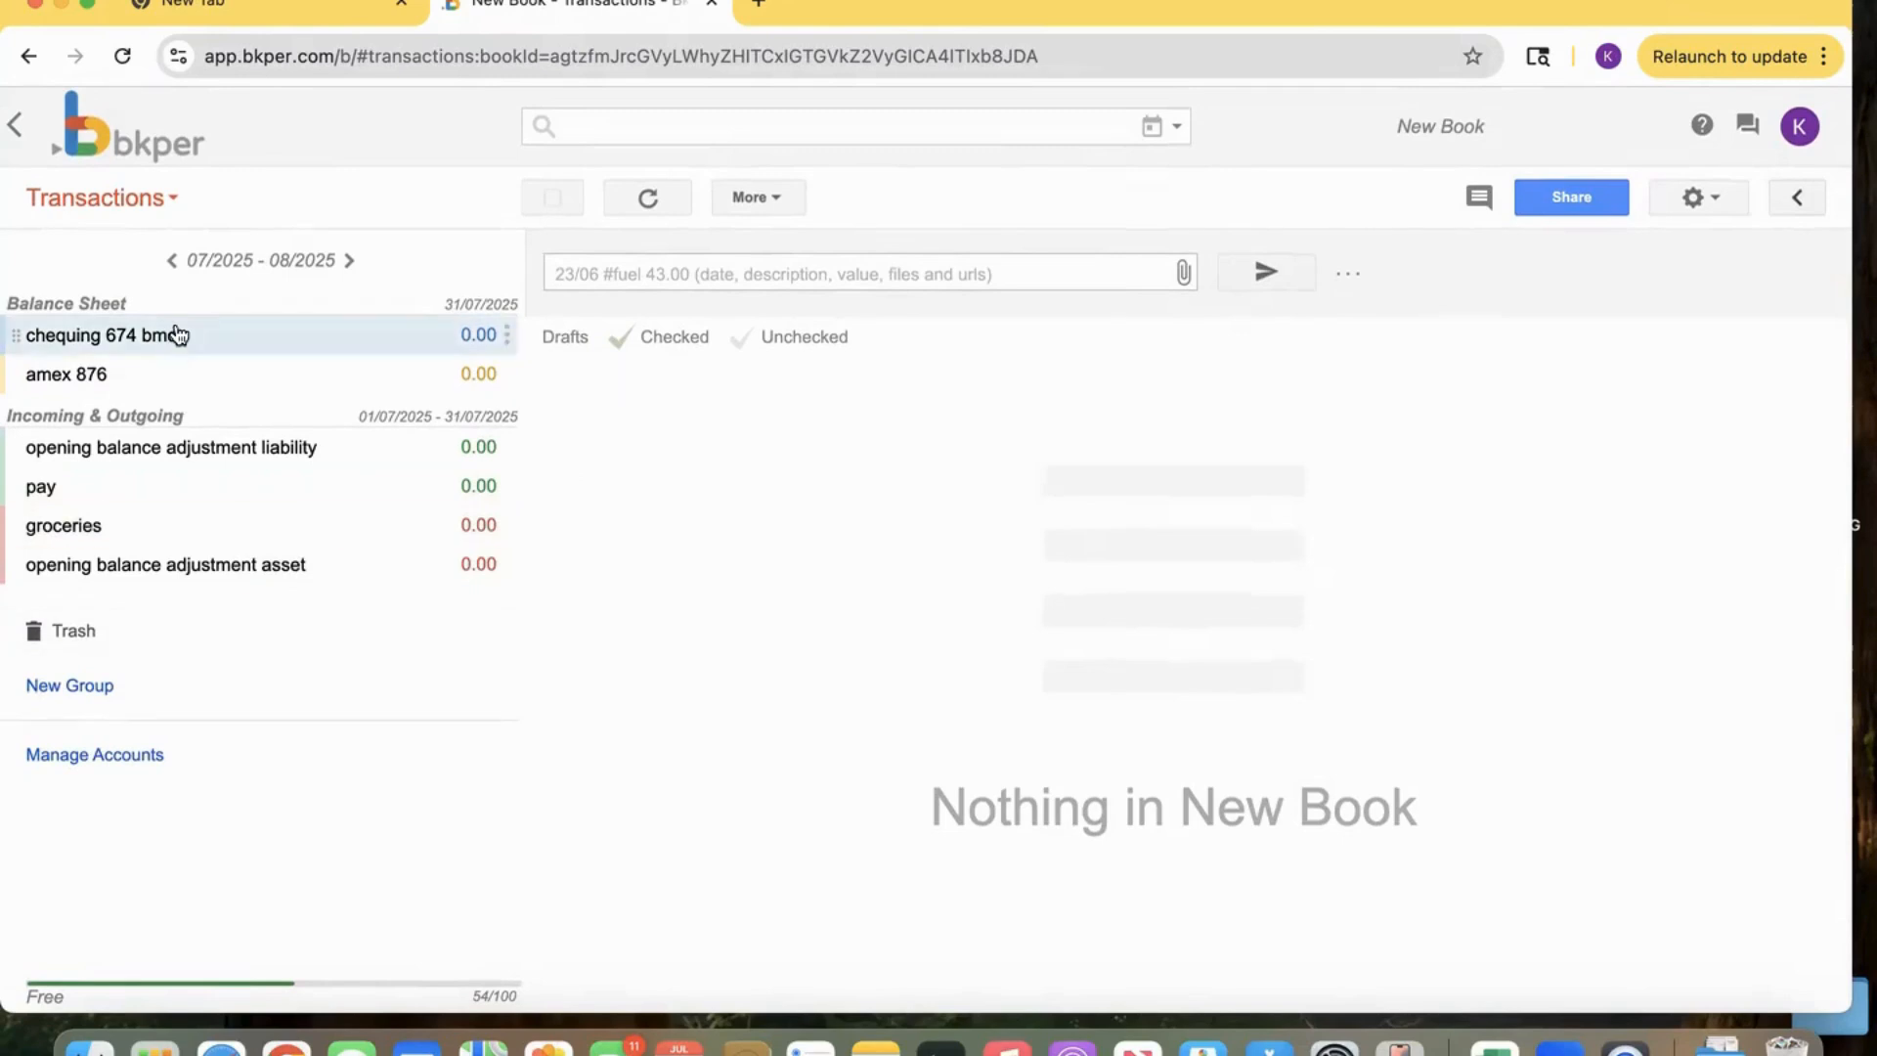
click(507, 335)
click(546, 450)
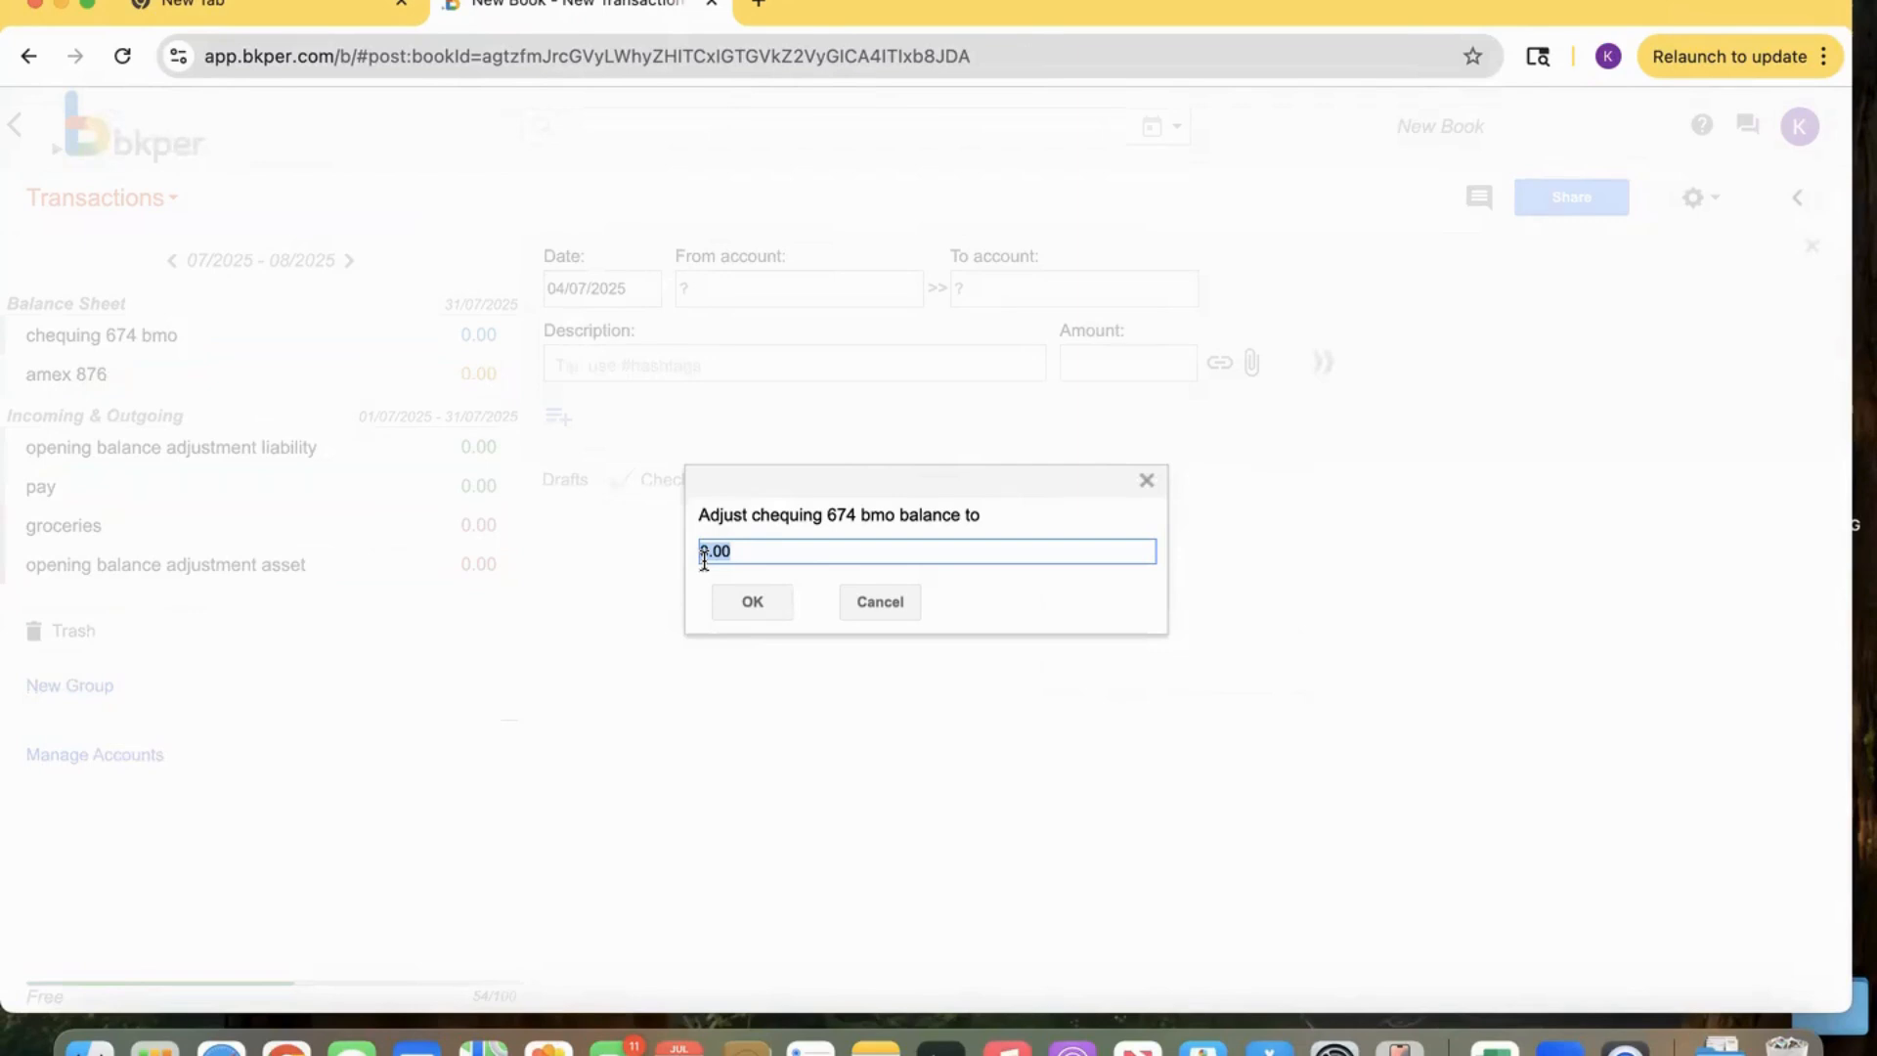
text(3000)
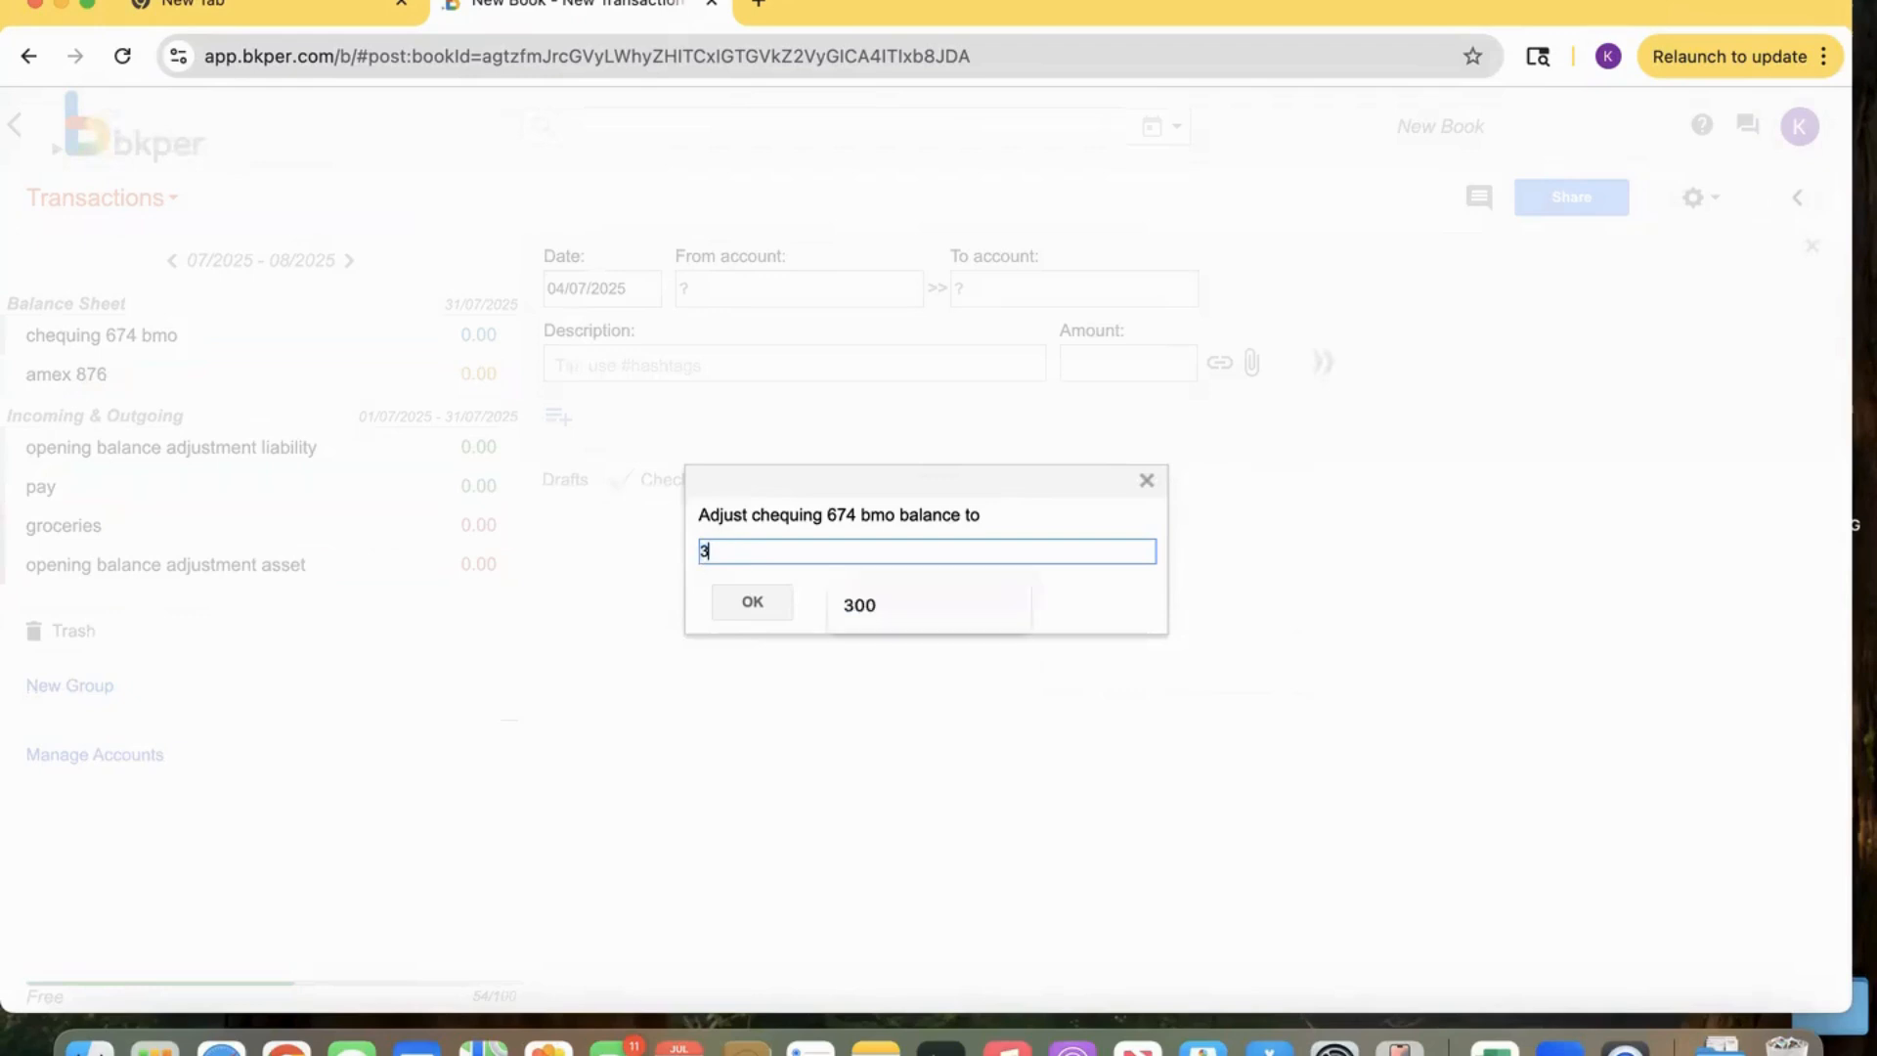
click(748, 600)
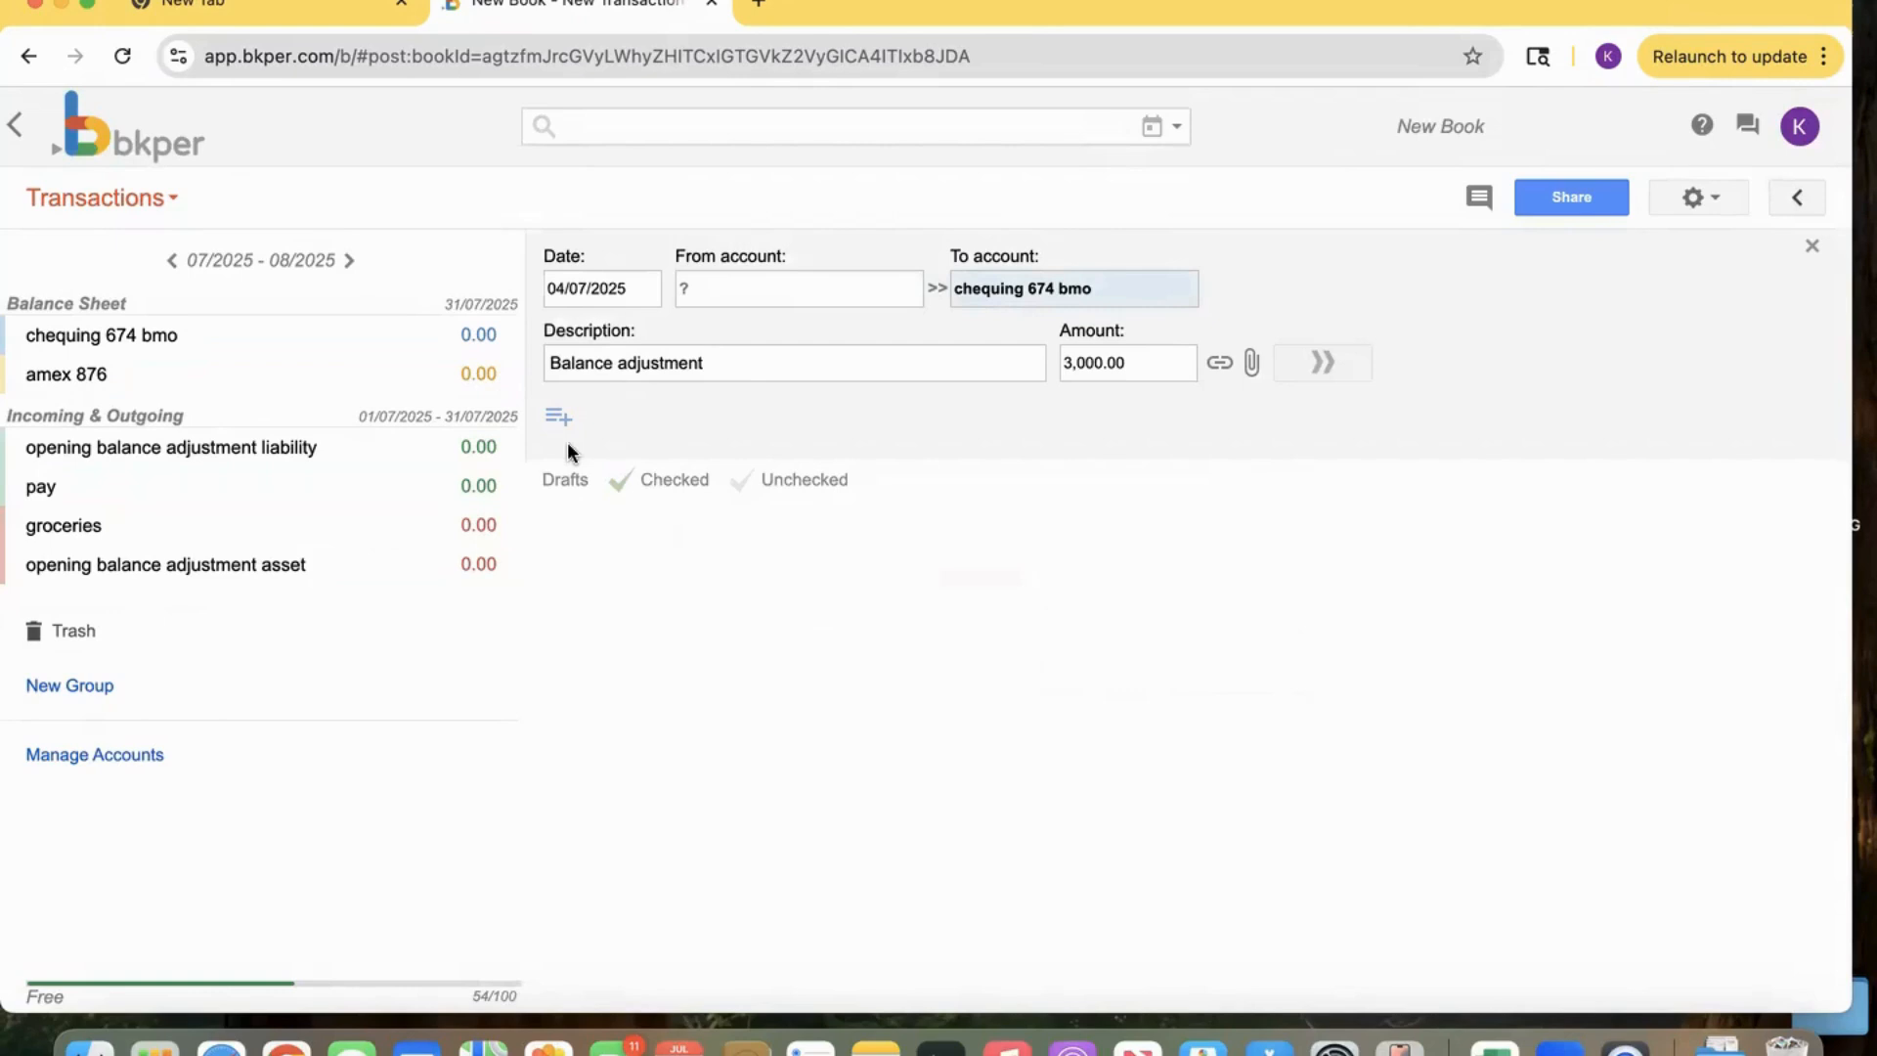
Set the adjustment's From account to 'opening balance adjustment asset' and post the transaction.
click(772, 286)
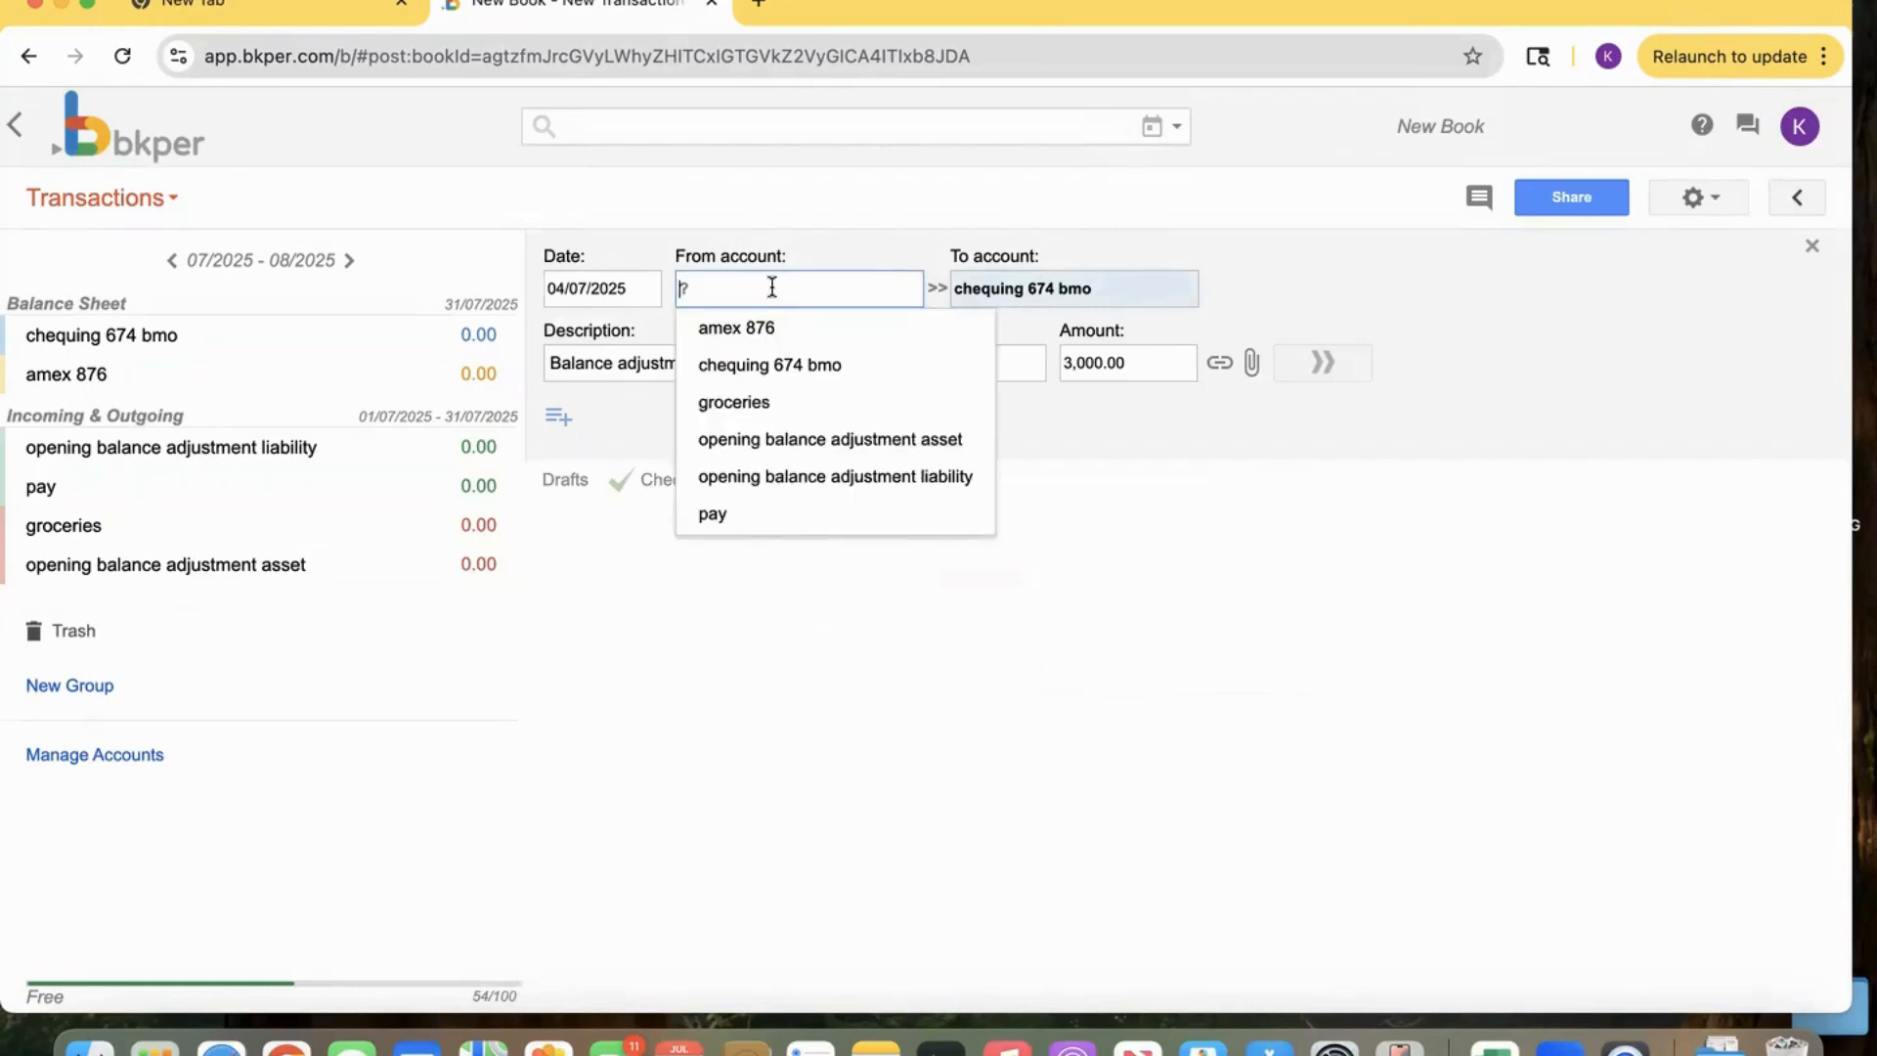
click(797, 442)
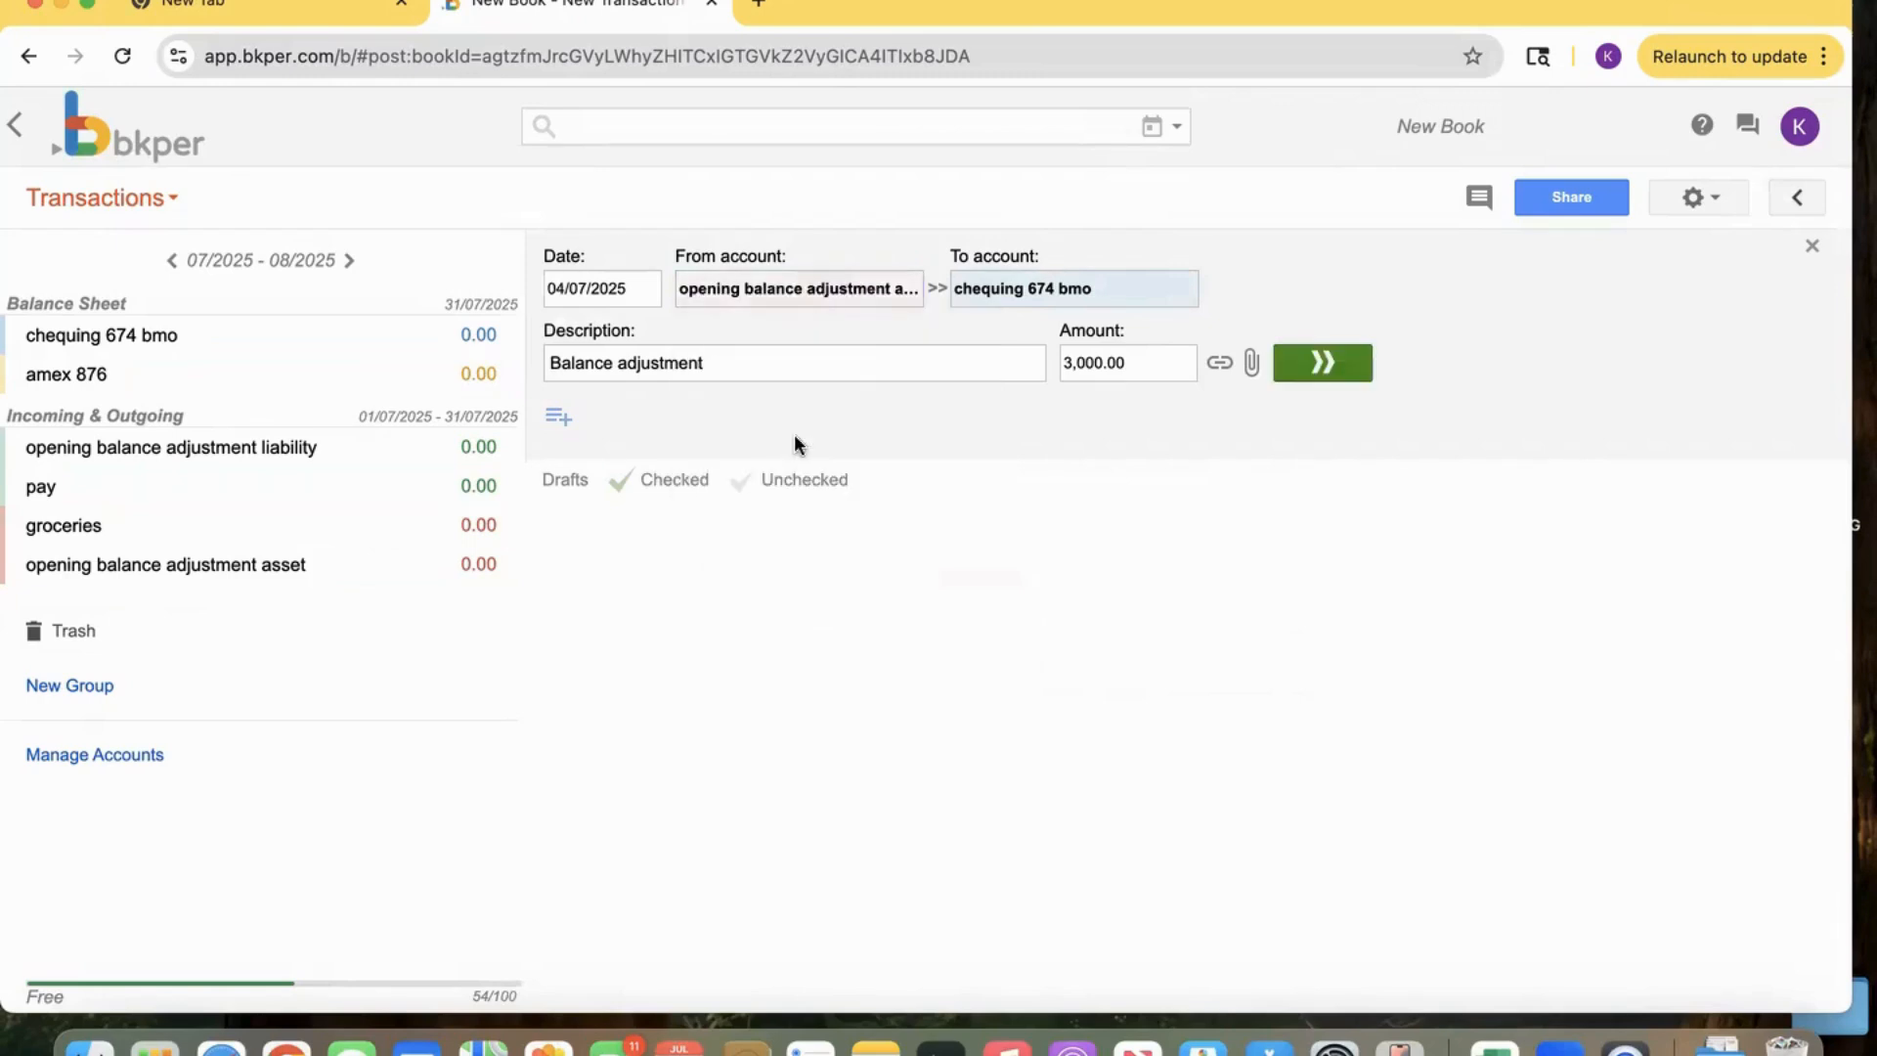
click(1350, 365)
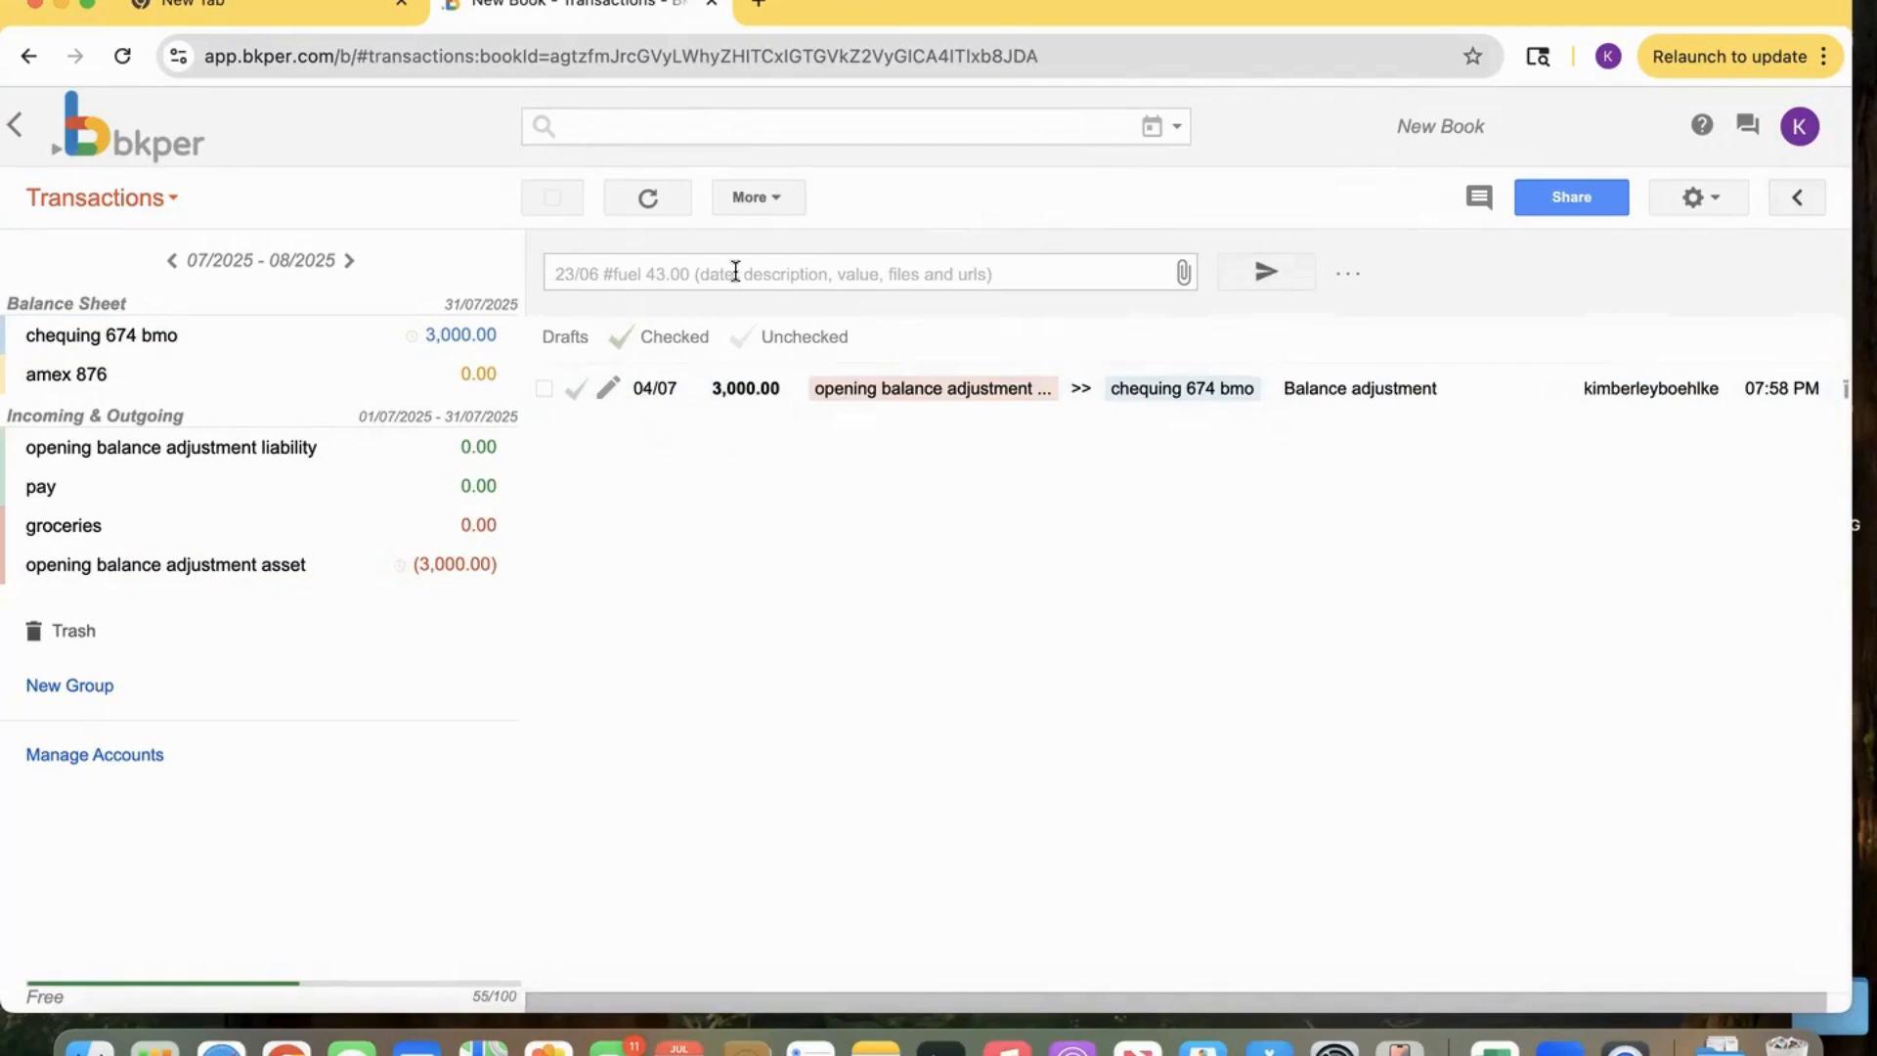
Adjust the amex 876 balance to 300.
click(1347, 277)
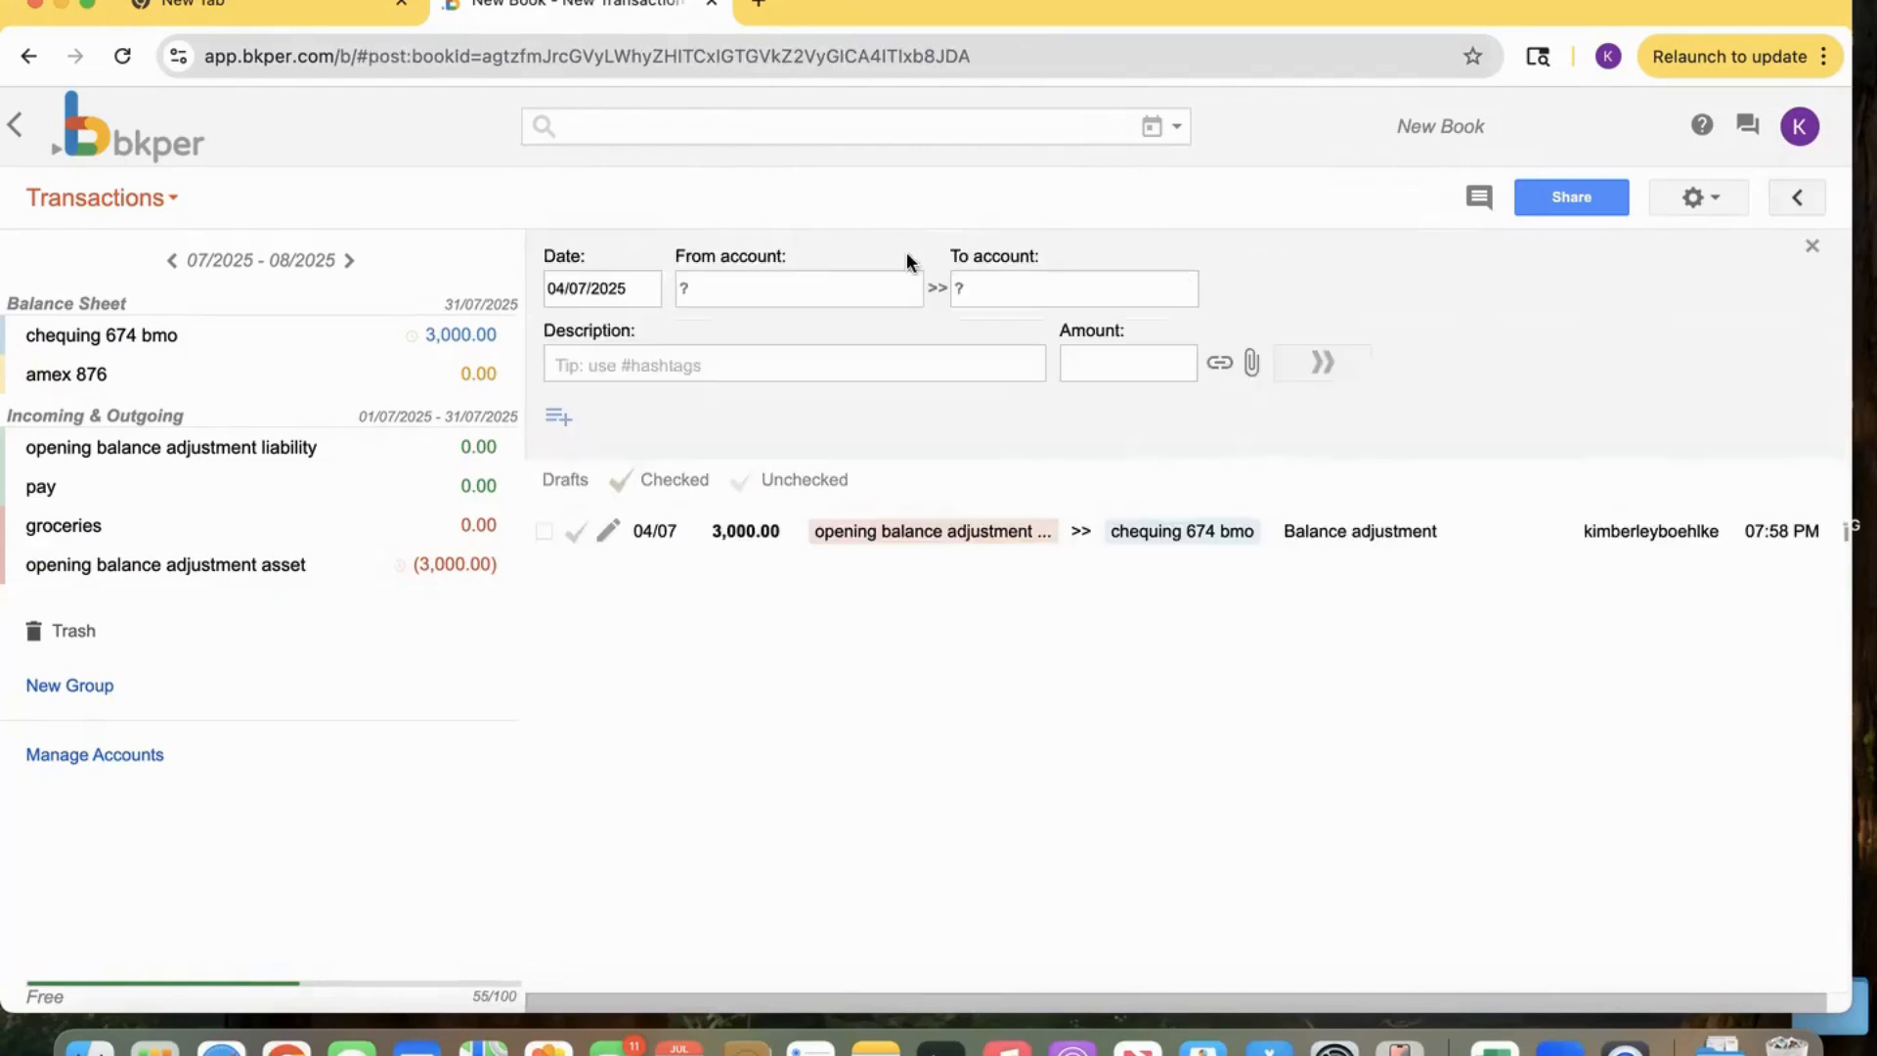
click(837, 284)
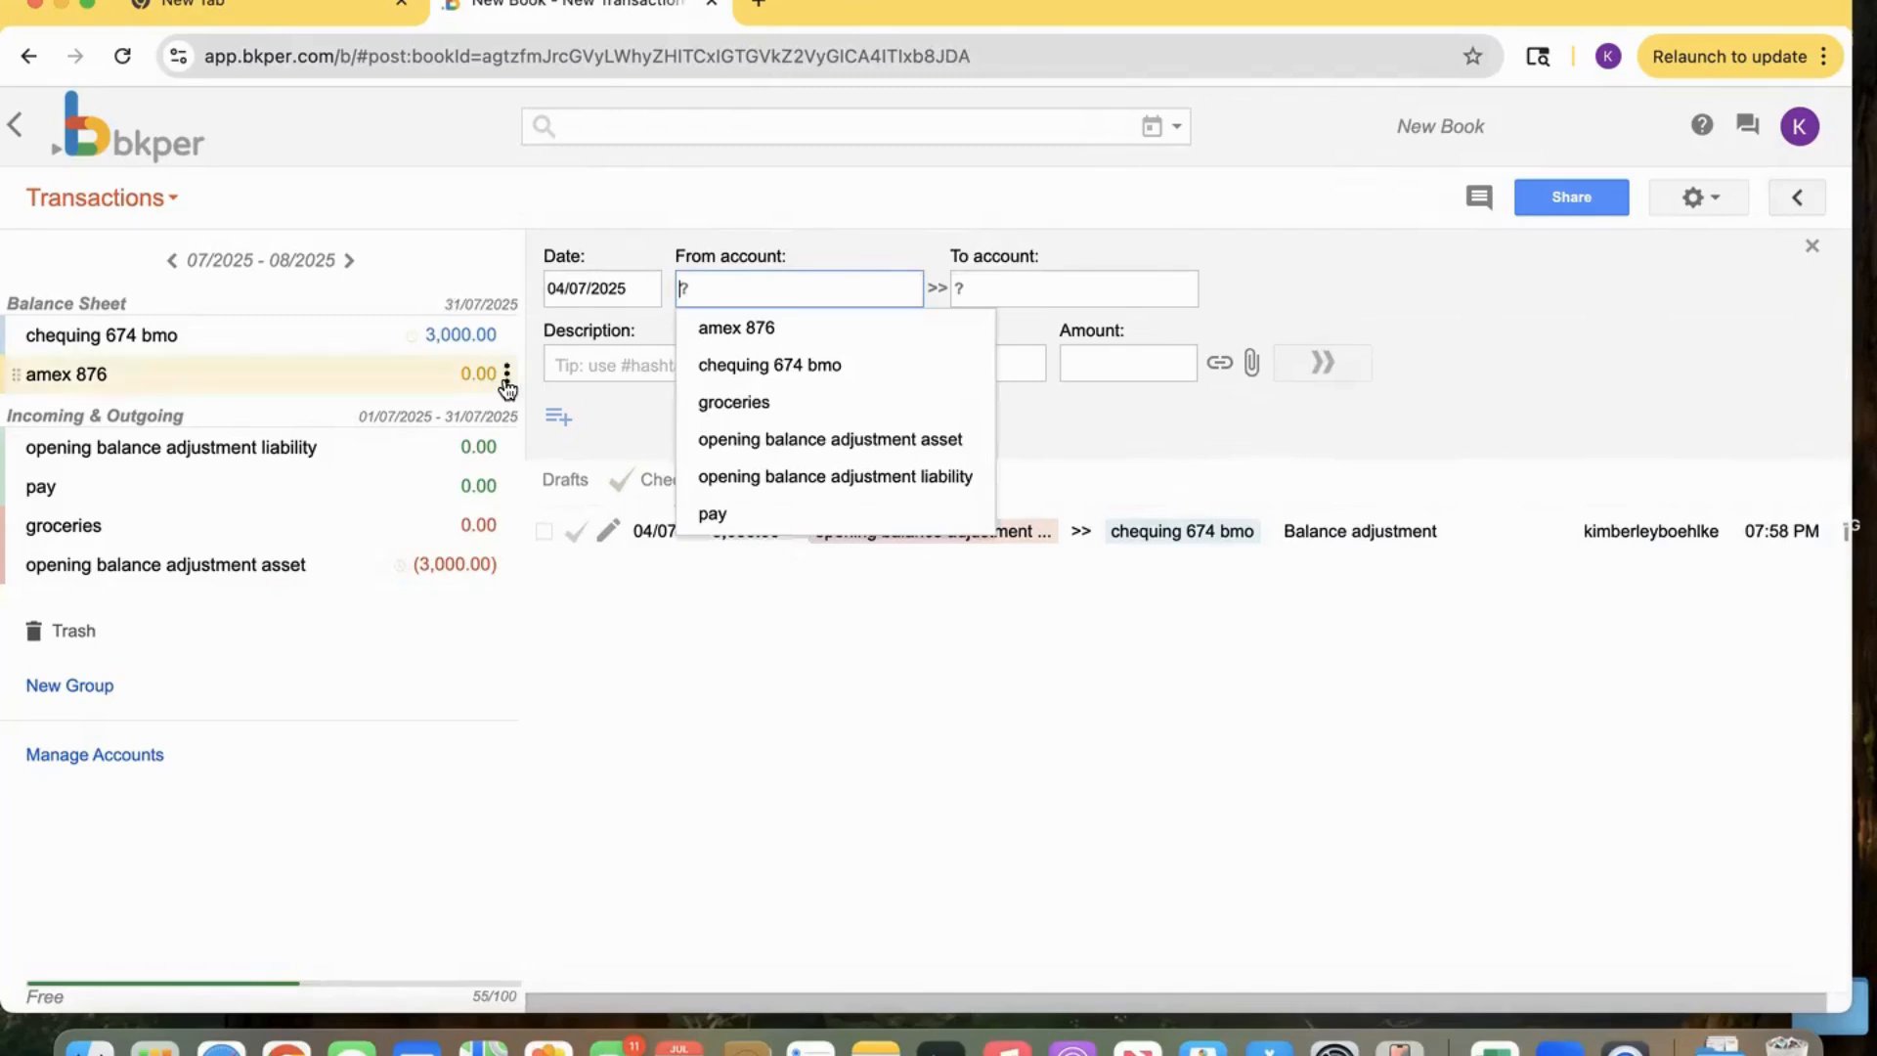
click(506, 373)
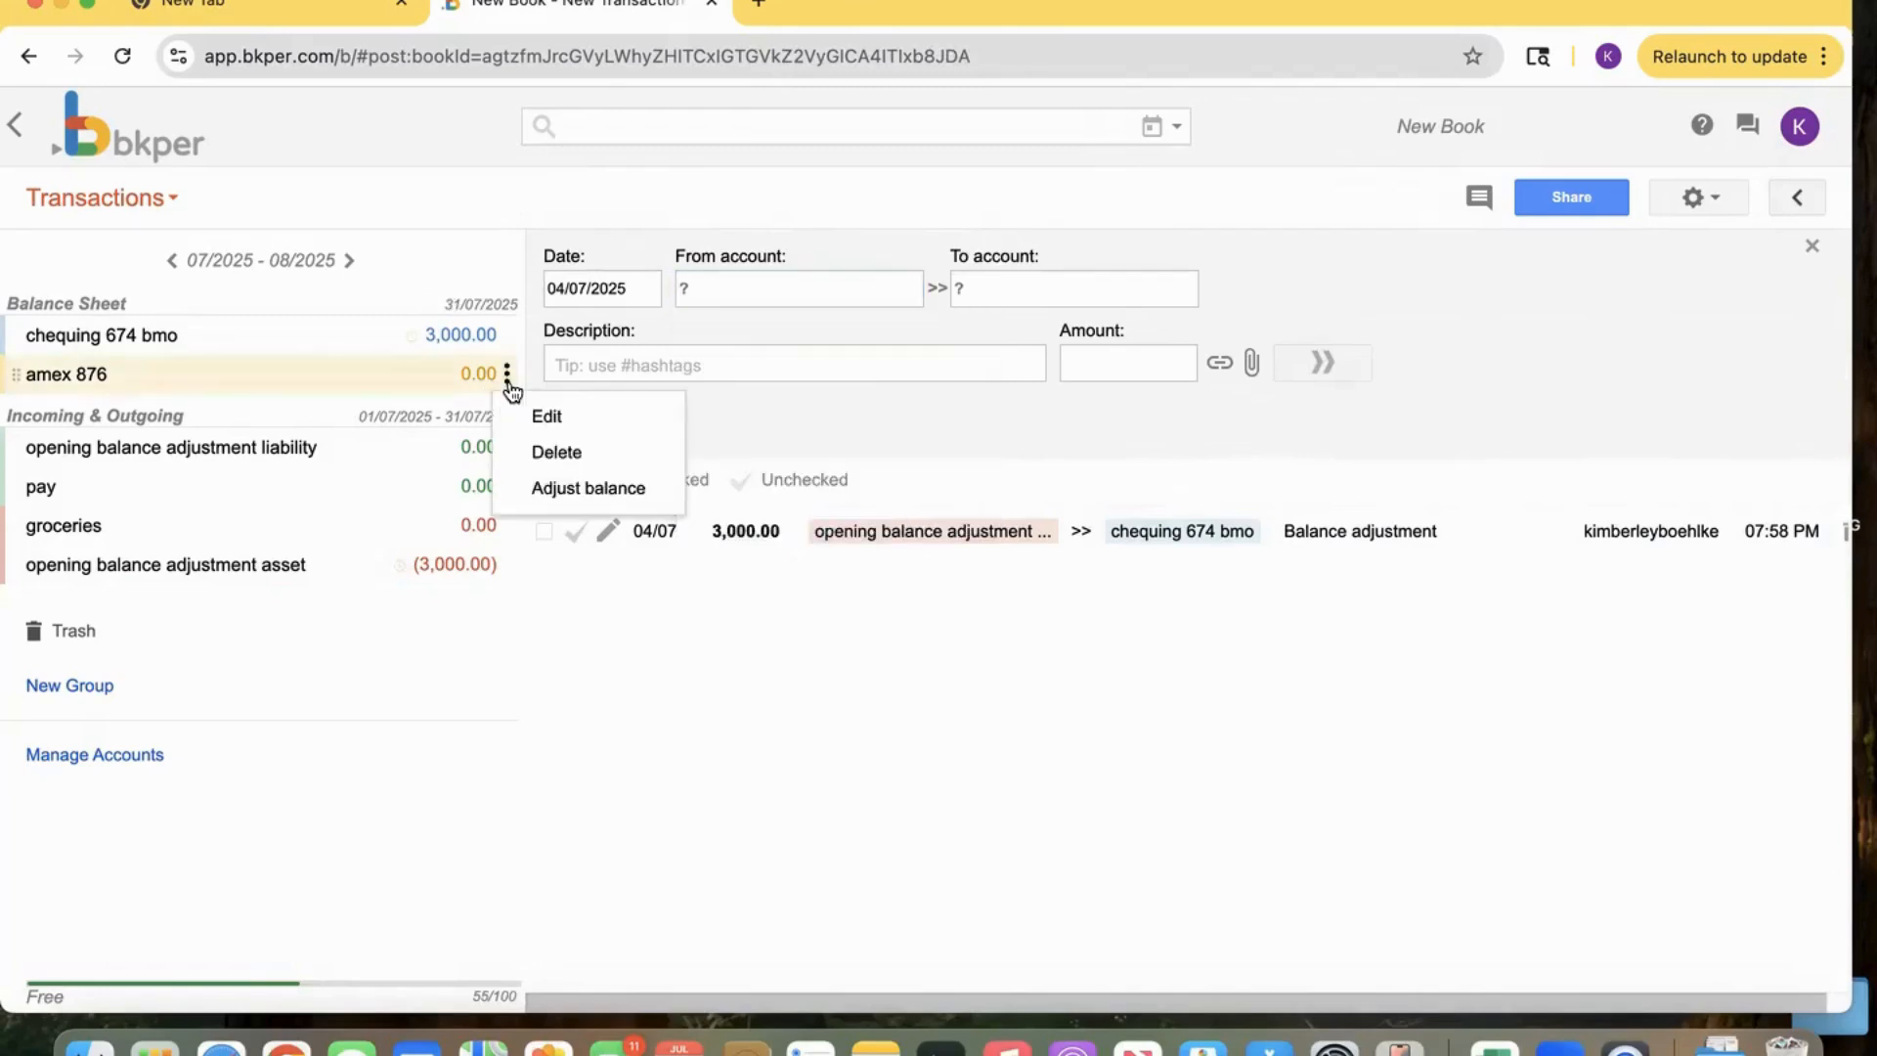
click(534, 484)
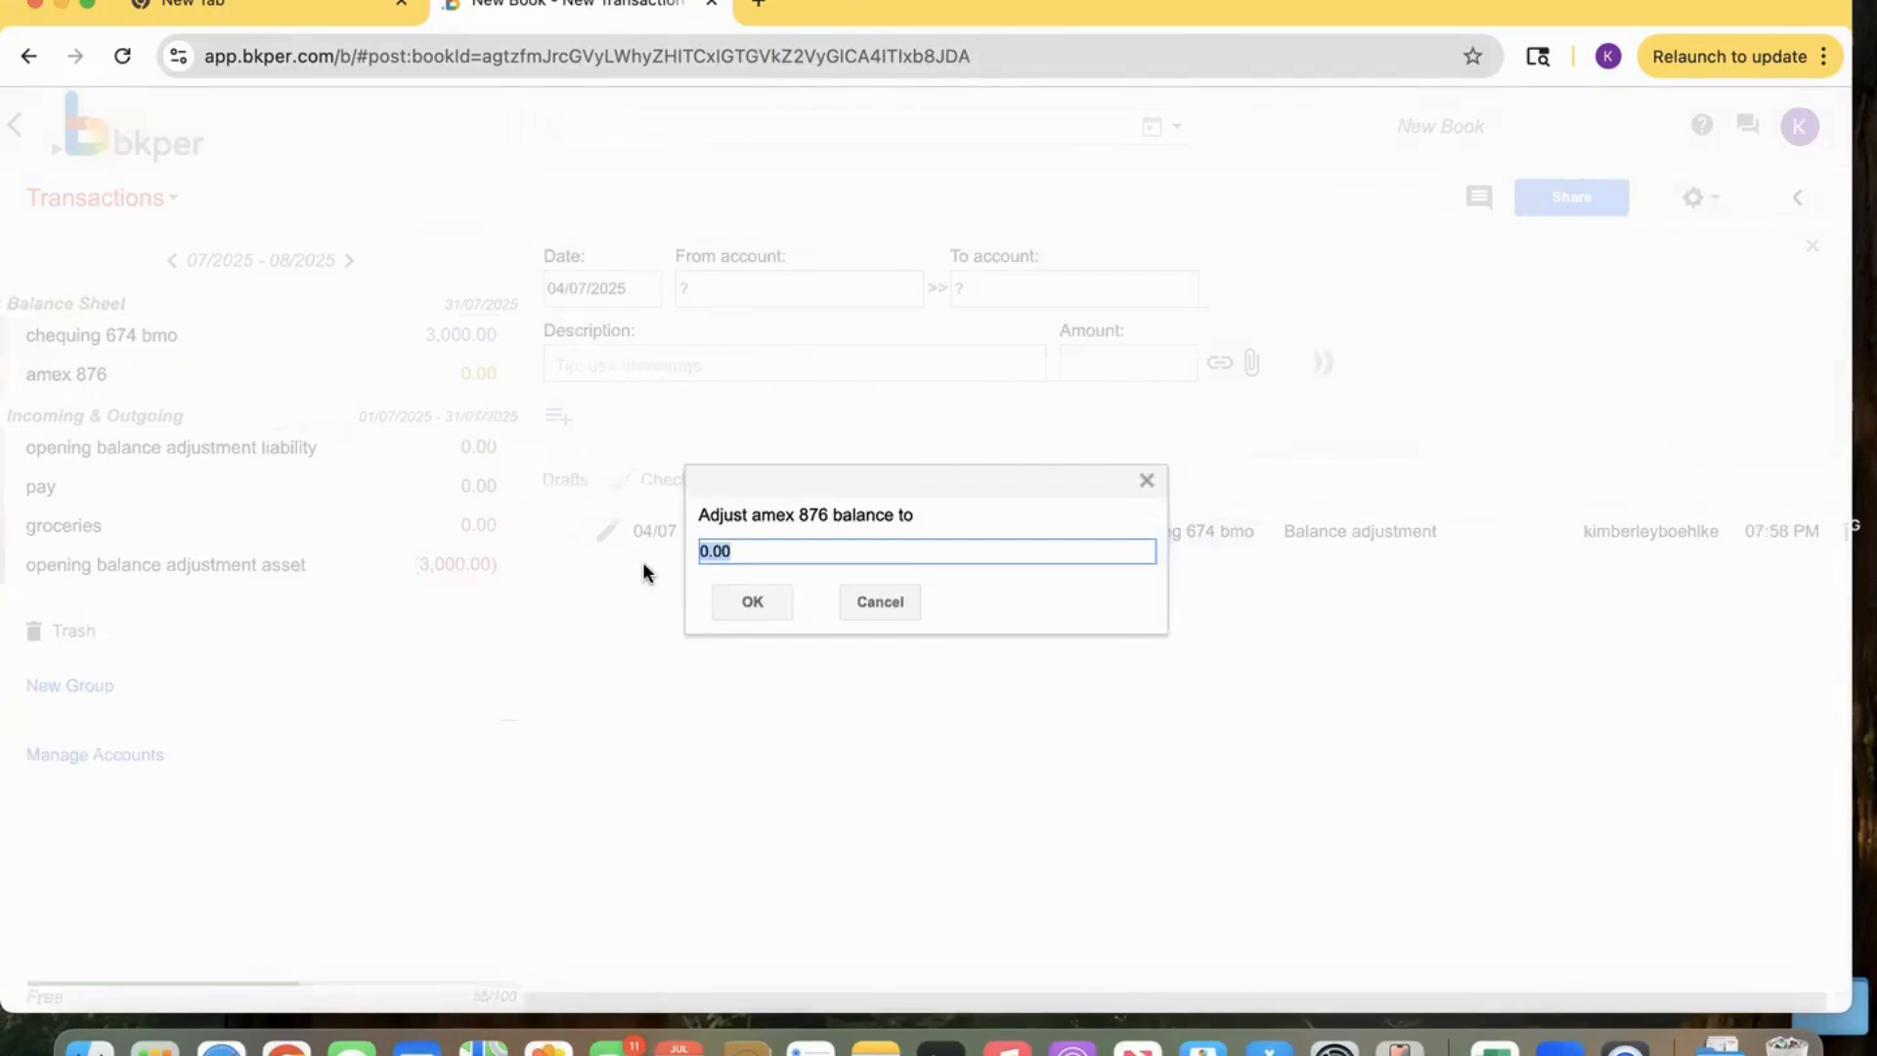
text(300)
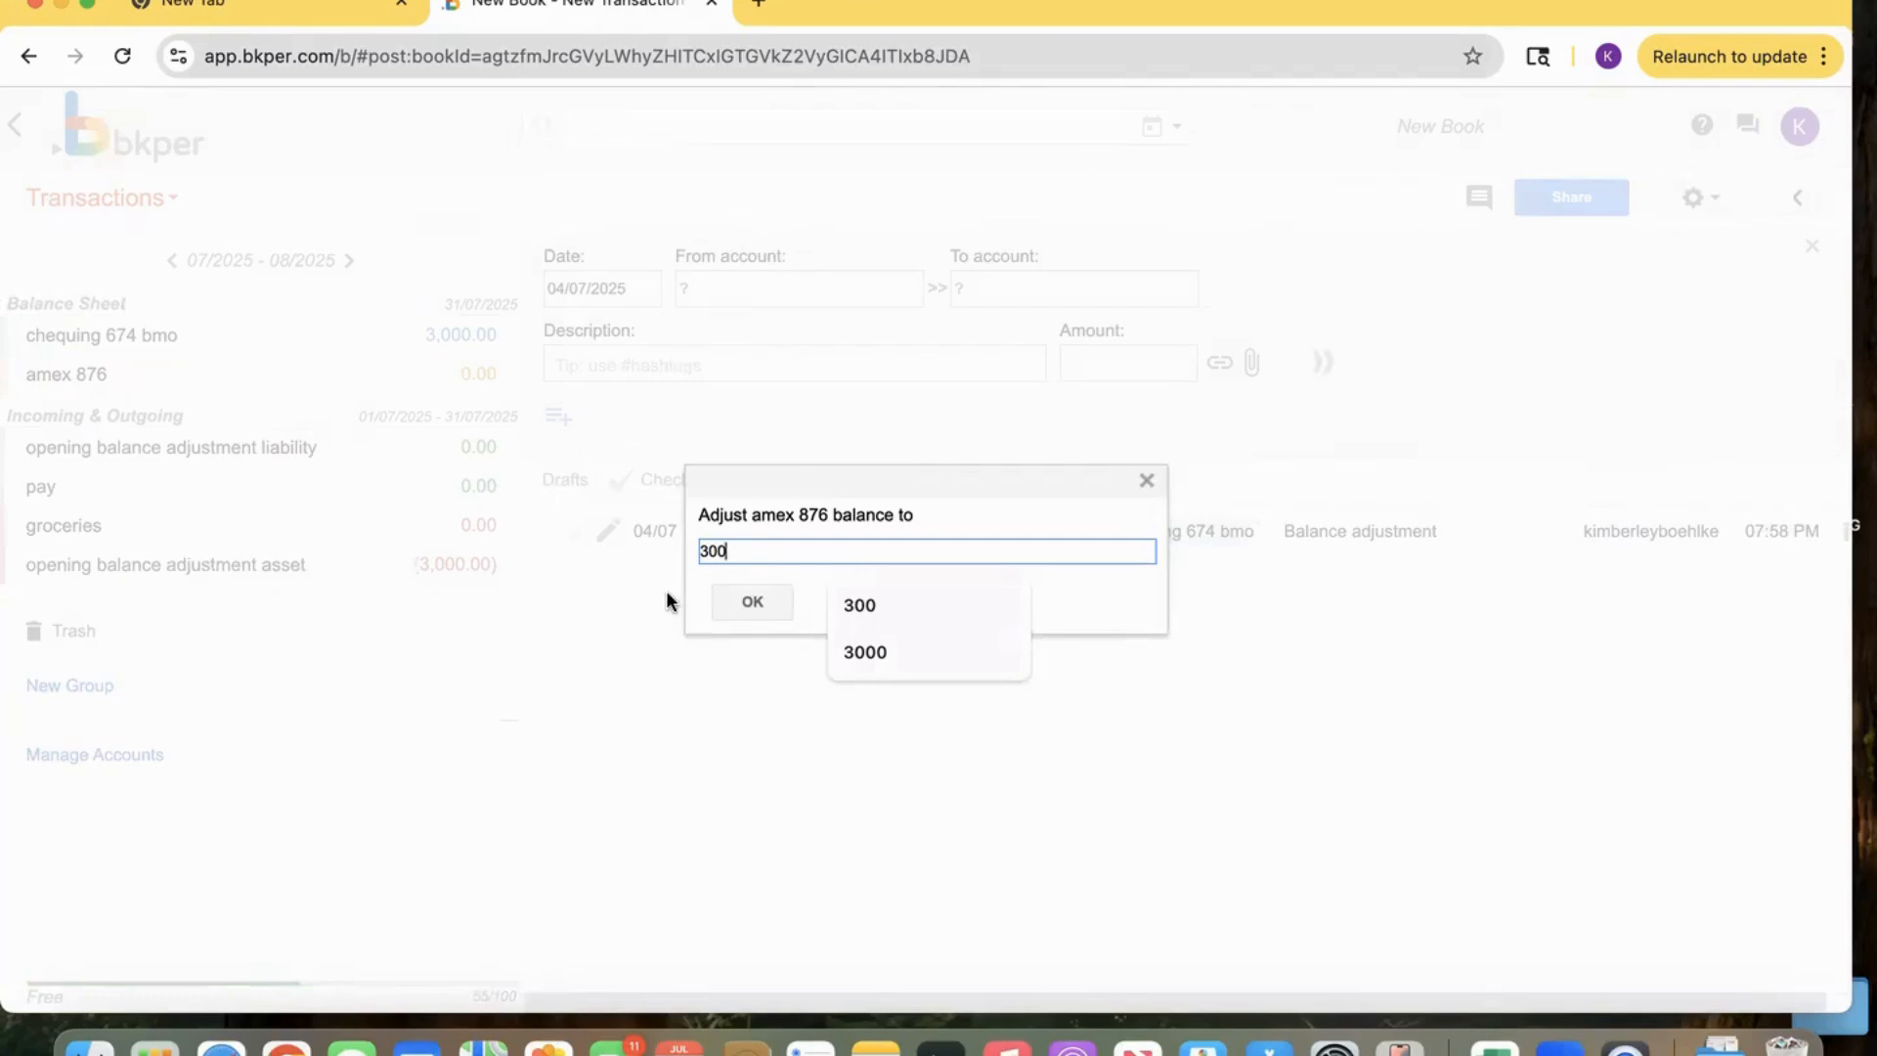
click(738, 602)
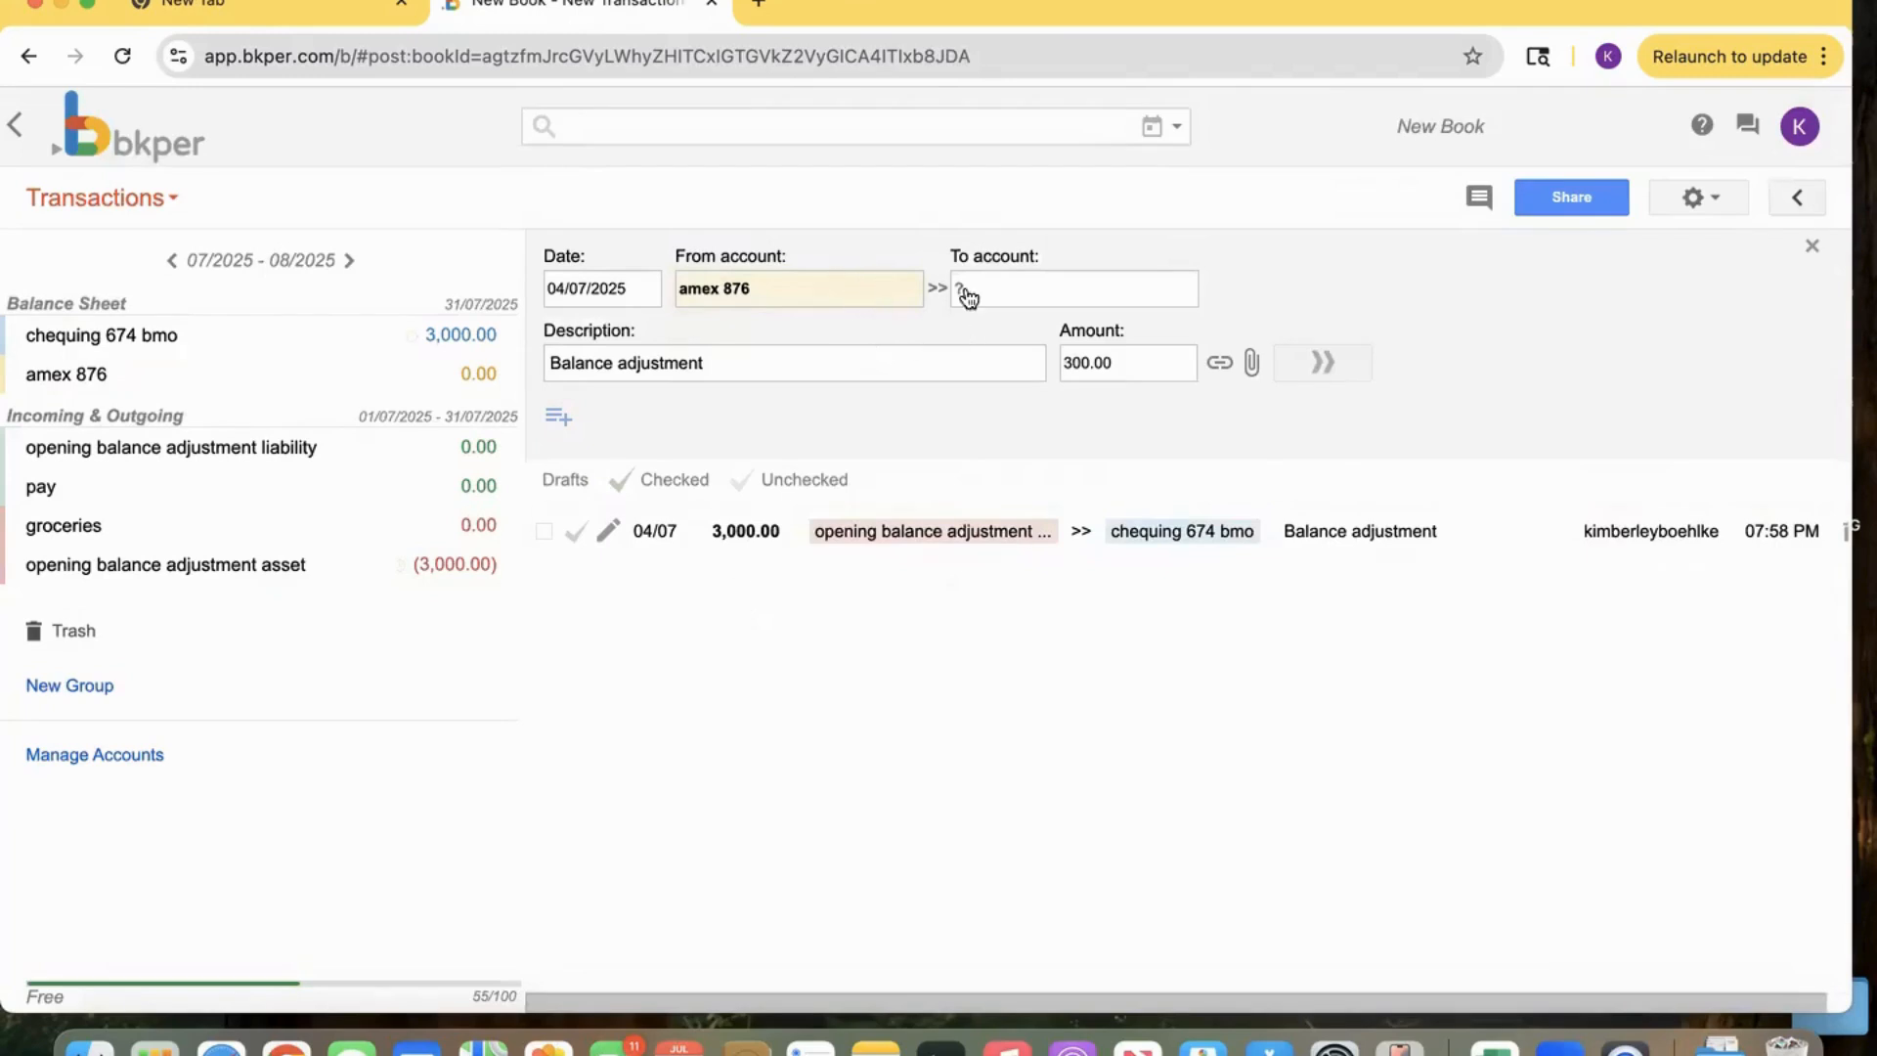
Set the adjustment's To account to 'opening balance adjustment liability' and post the transaction.
click(1017, 289)
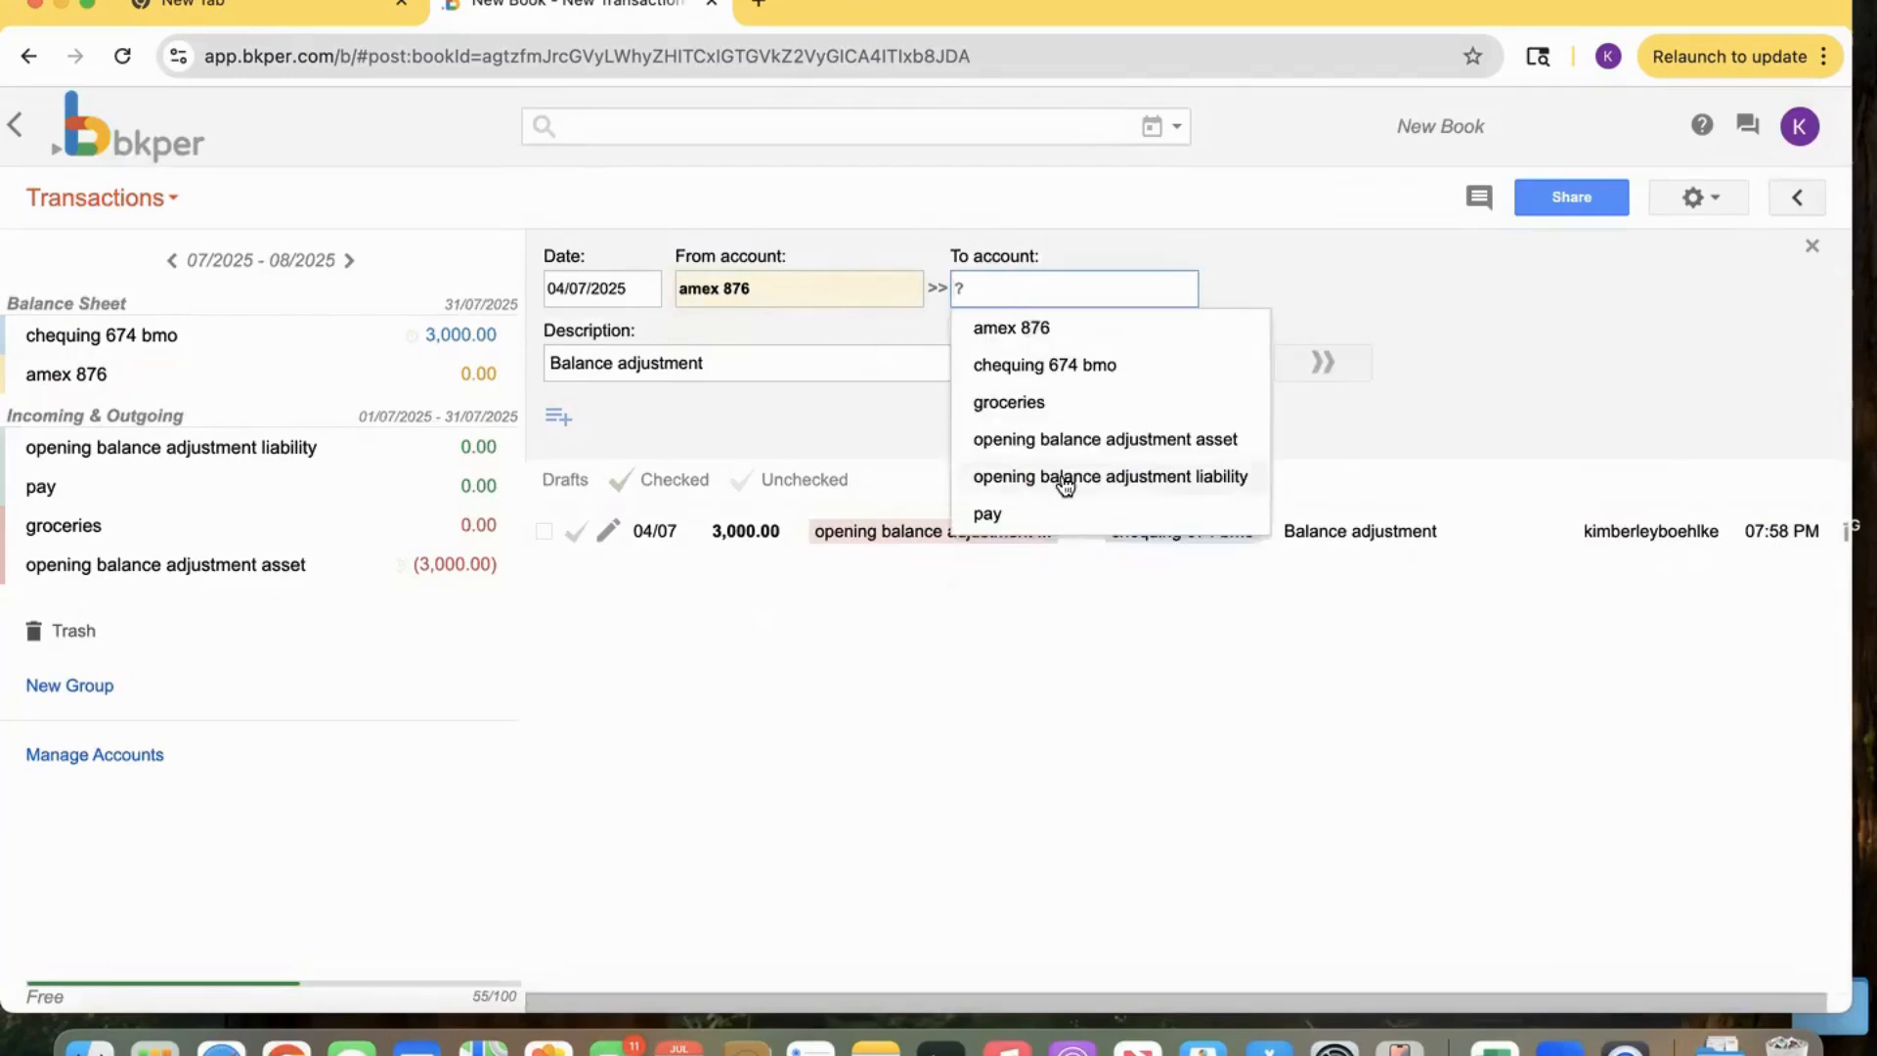
click(1144, 479)
click(1326, 363)
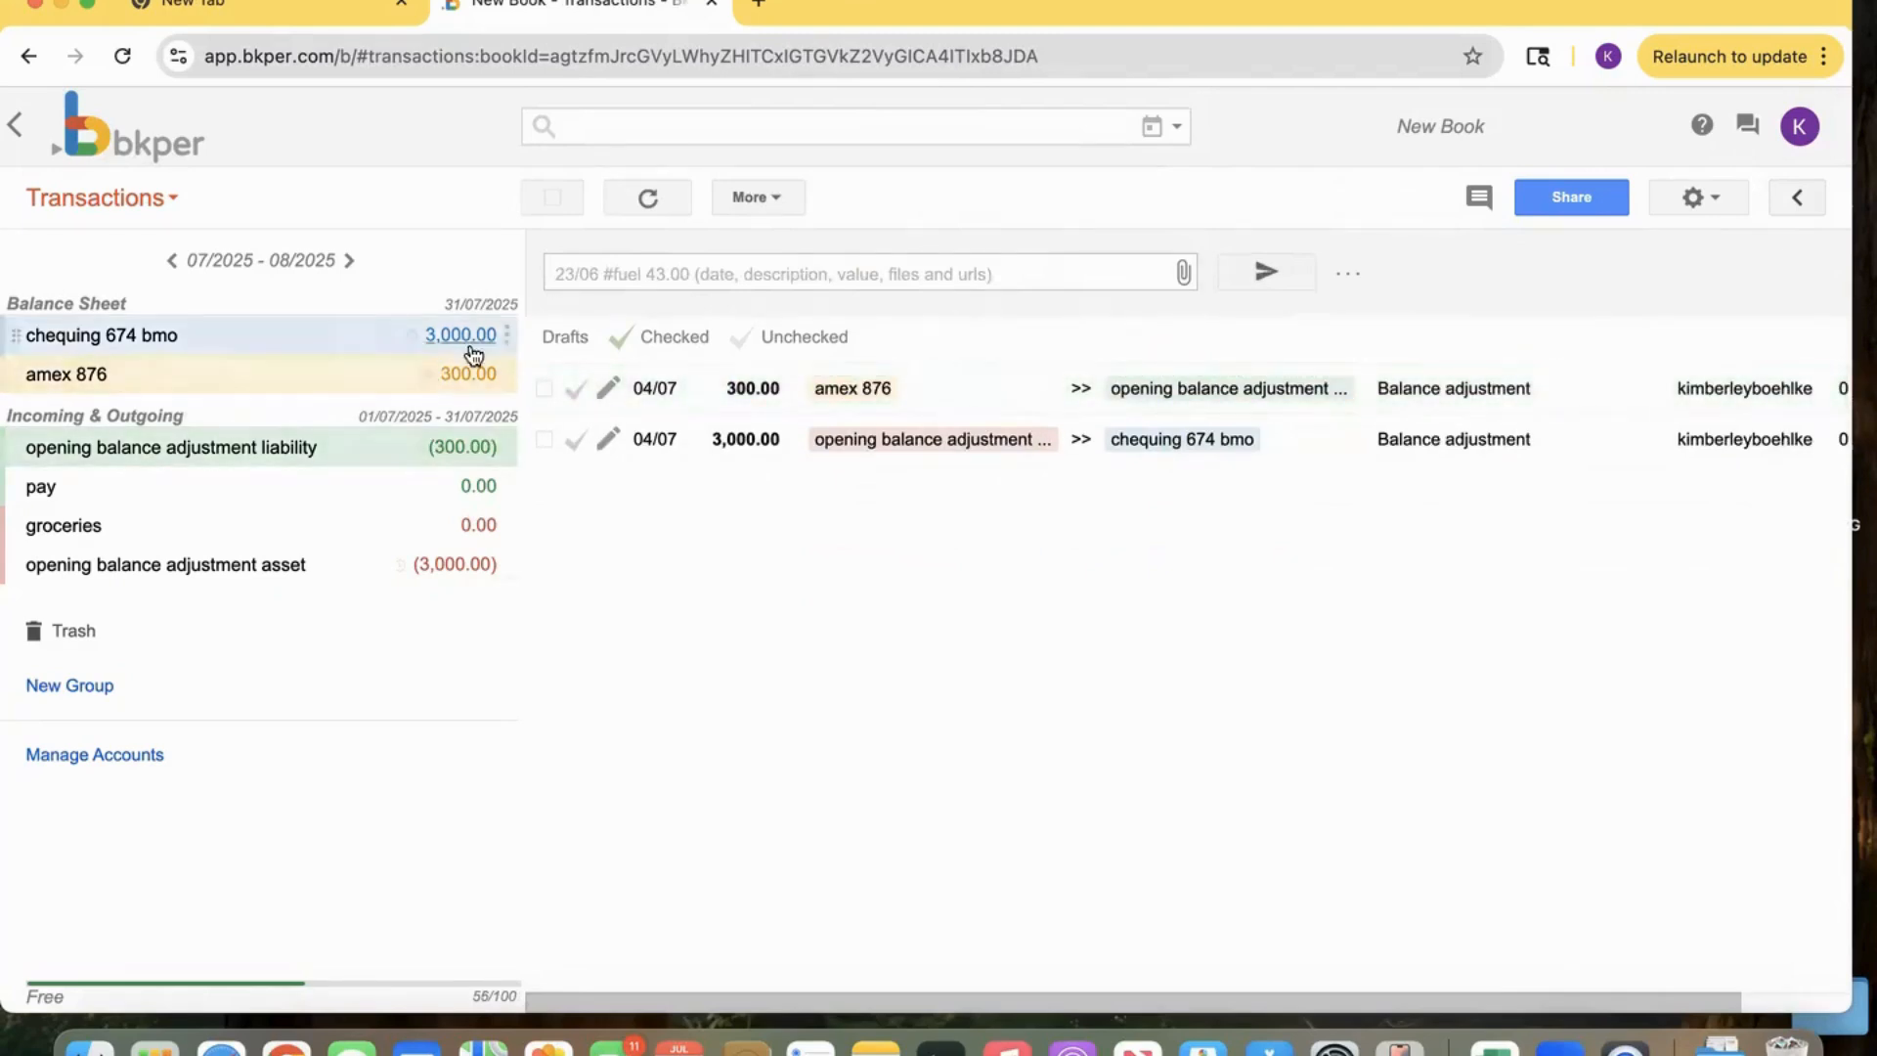
Record a 50 transfer from chequing 674 bmo to amex 876.
click(727, 272)
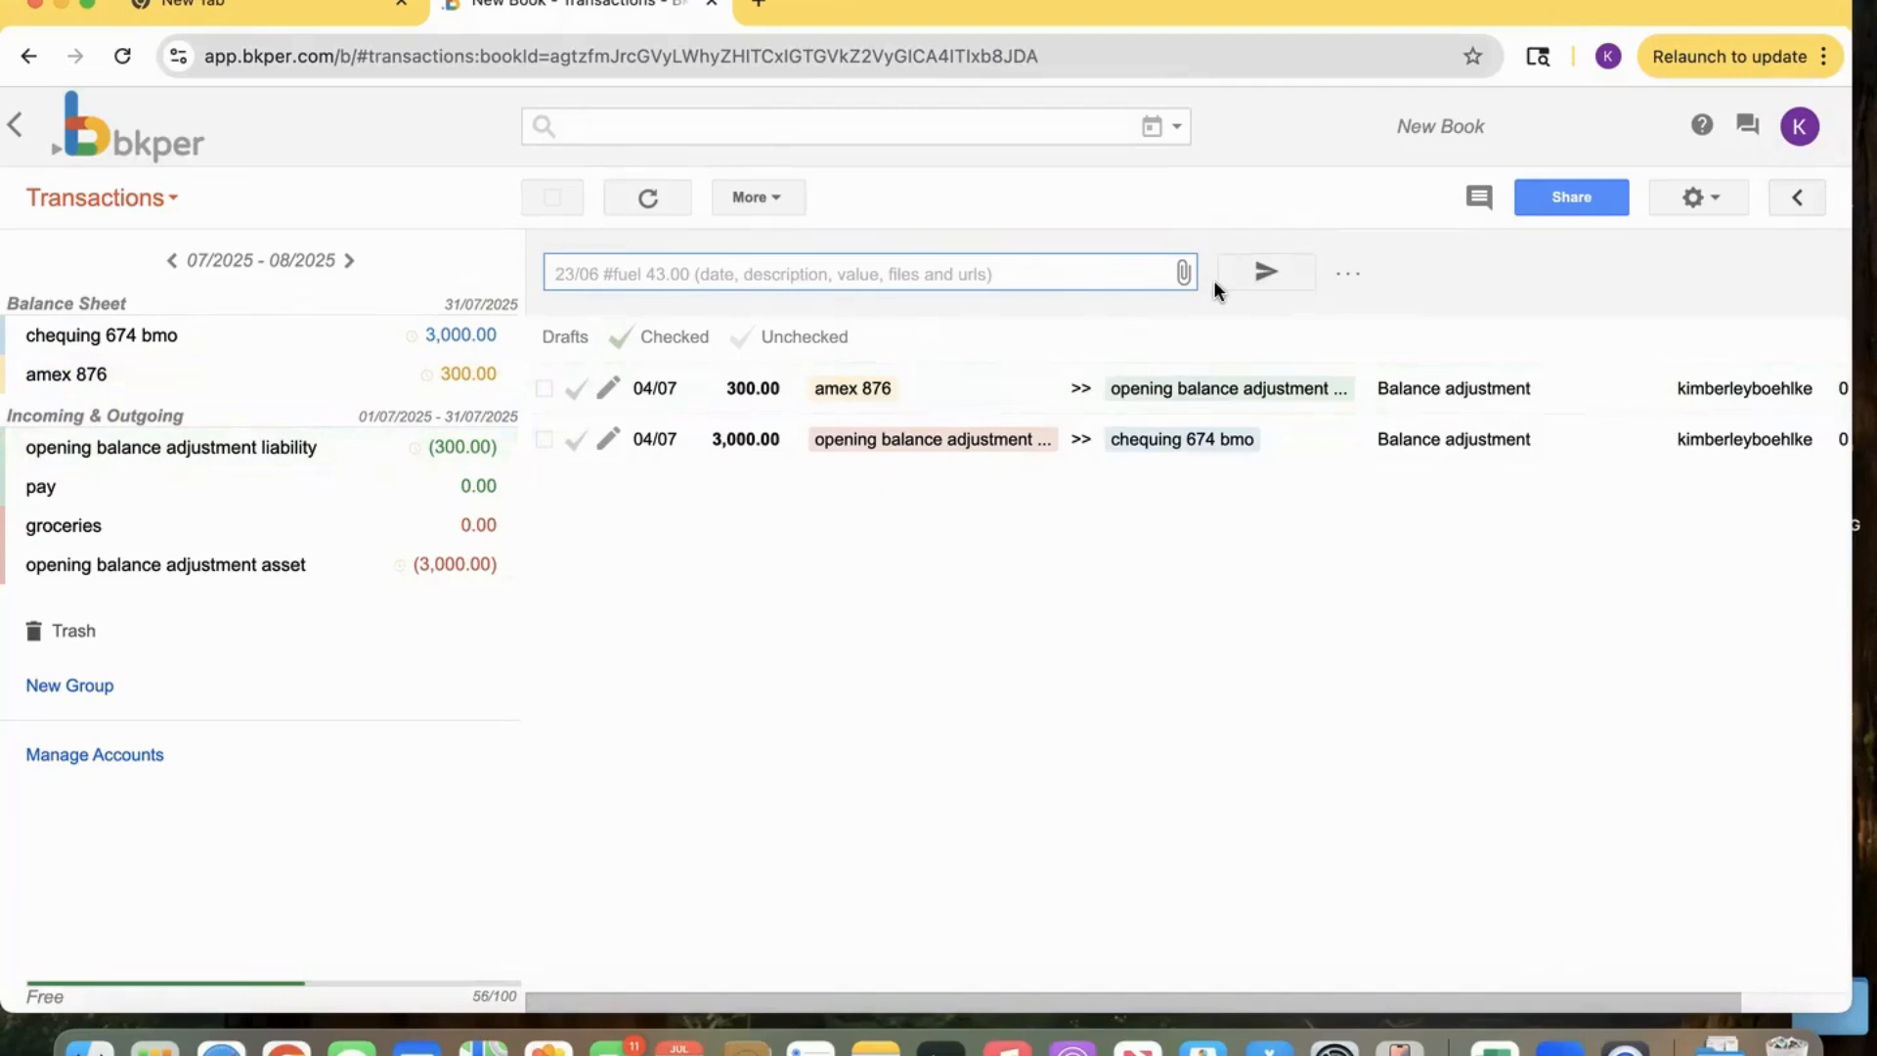
click(1348, 274)
click(877, 283)
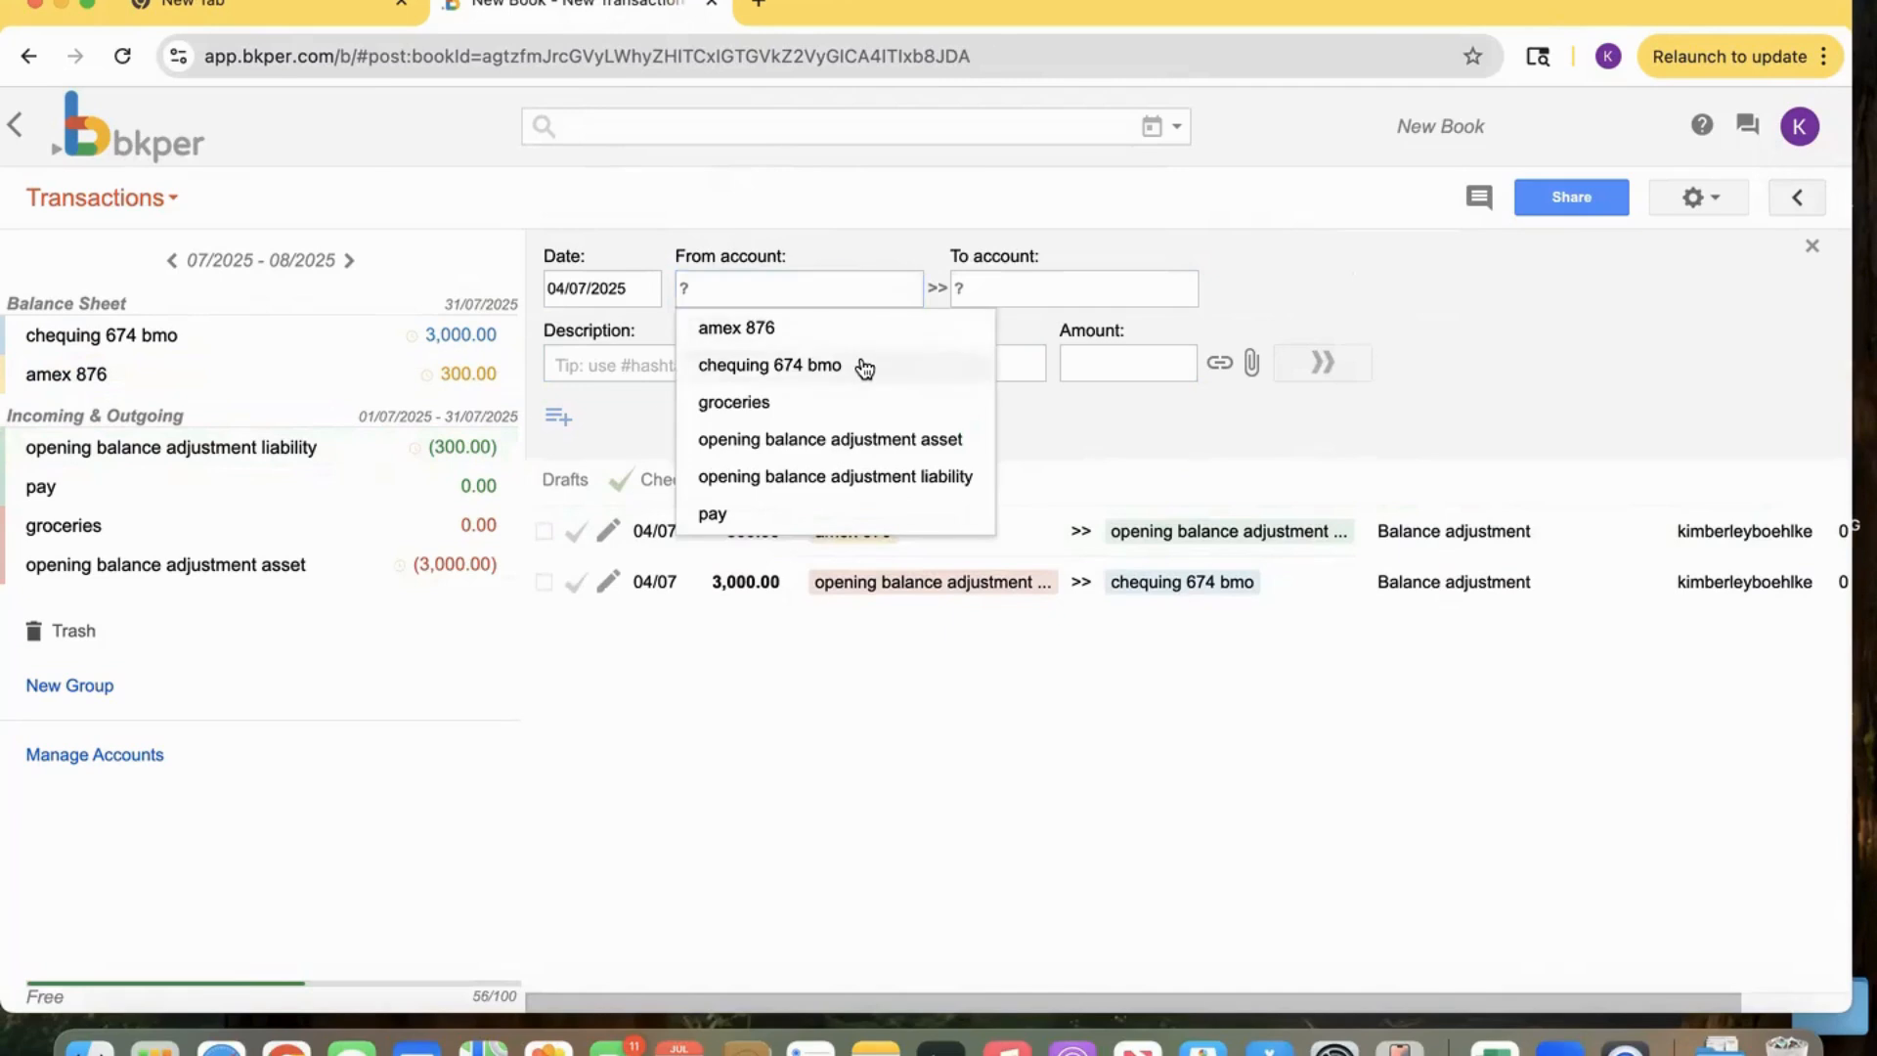
click(867, 365)
click(1024, 339)
click(1121, 355)
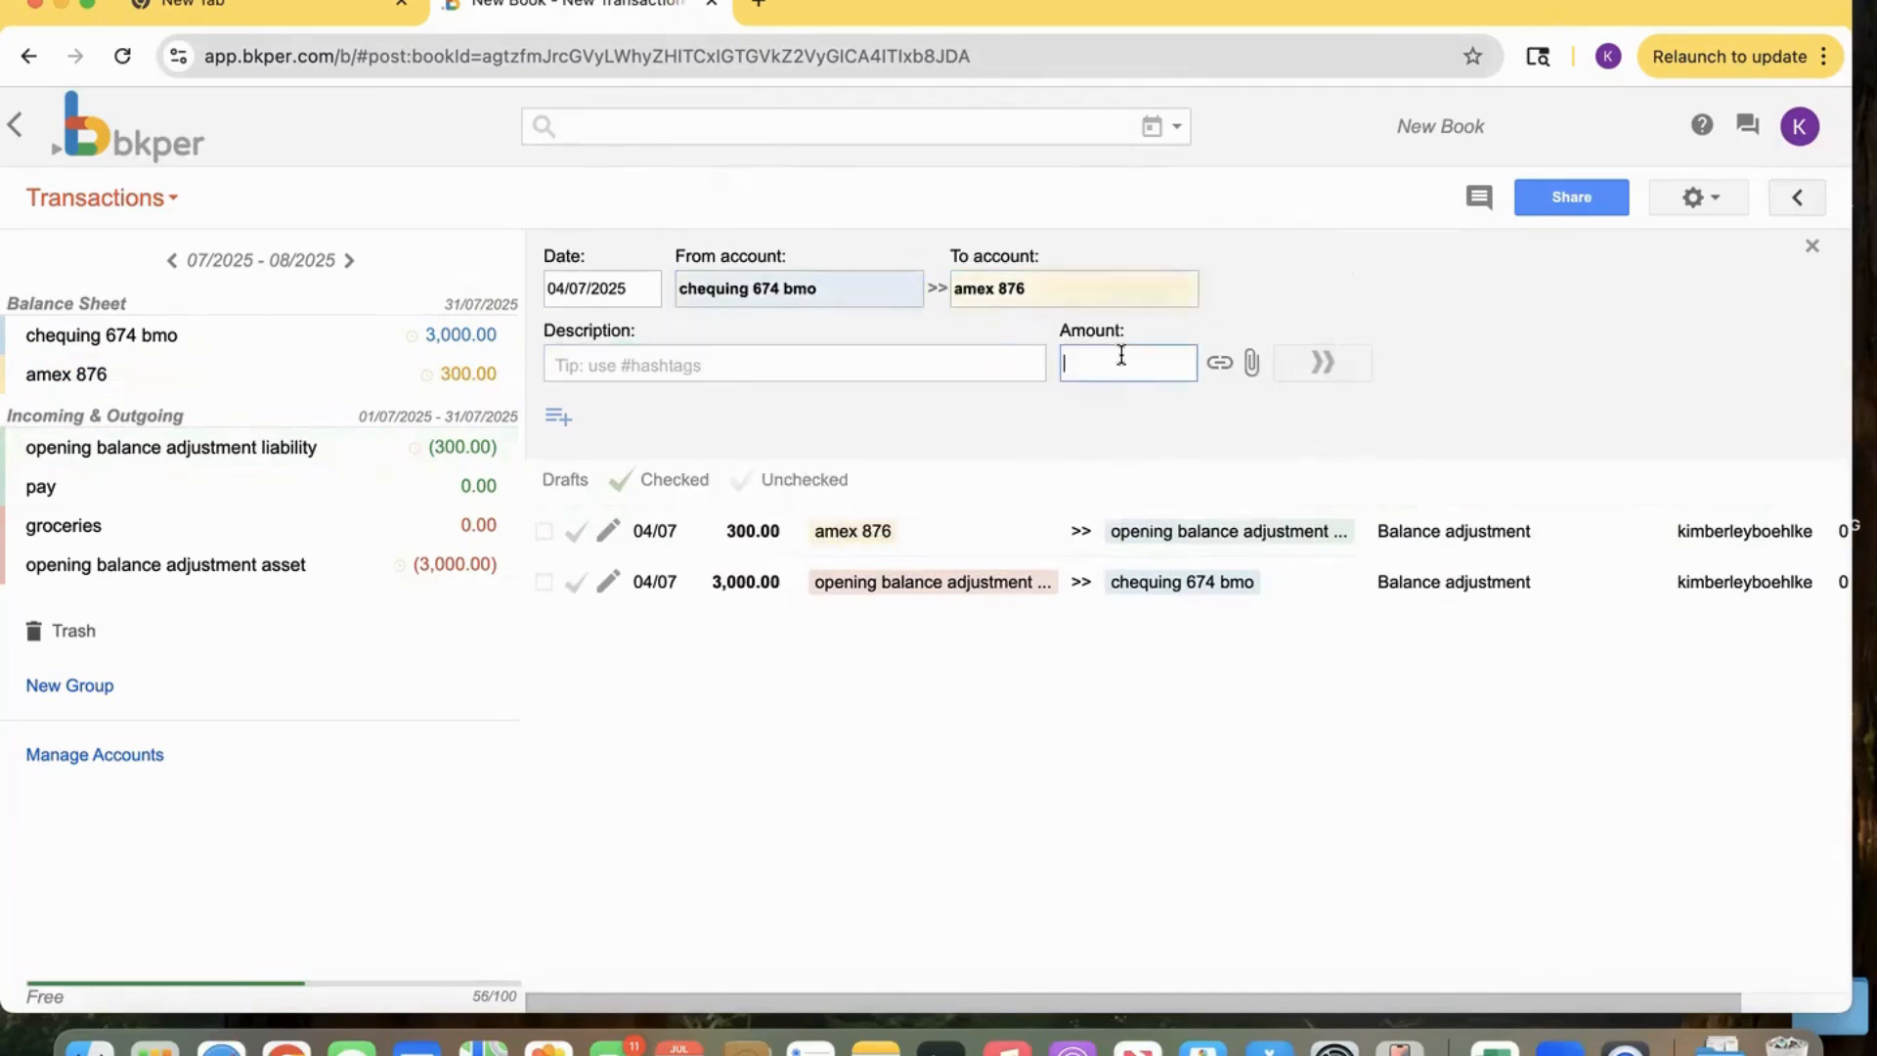
text(50)
click(1331, 359)
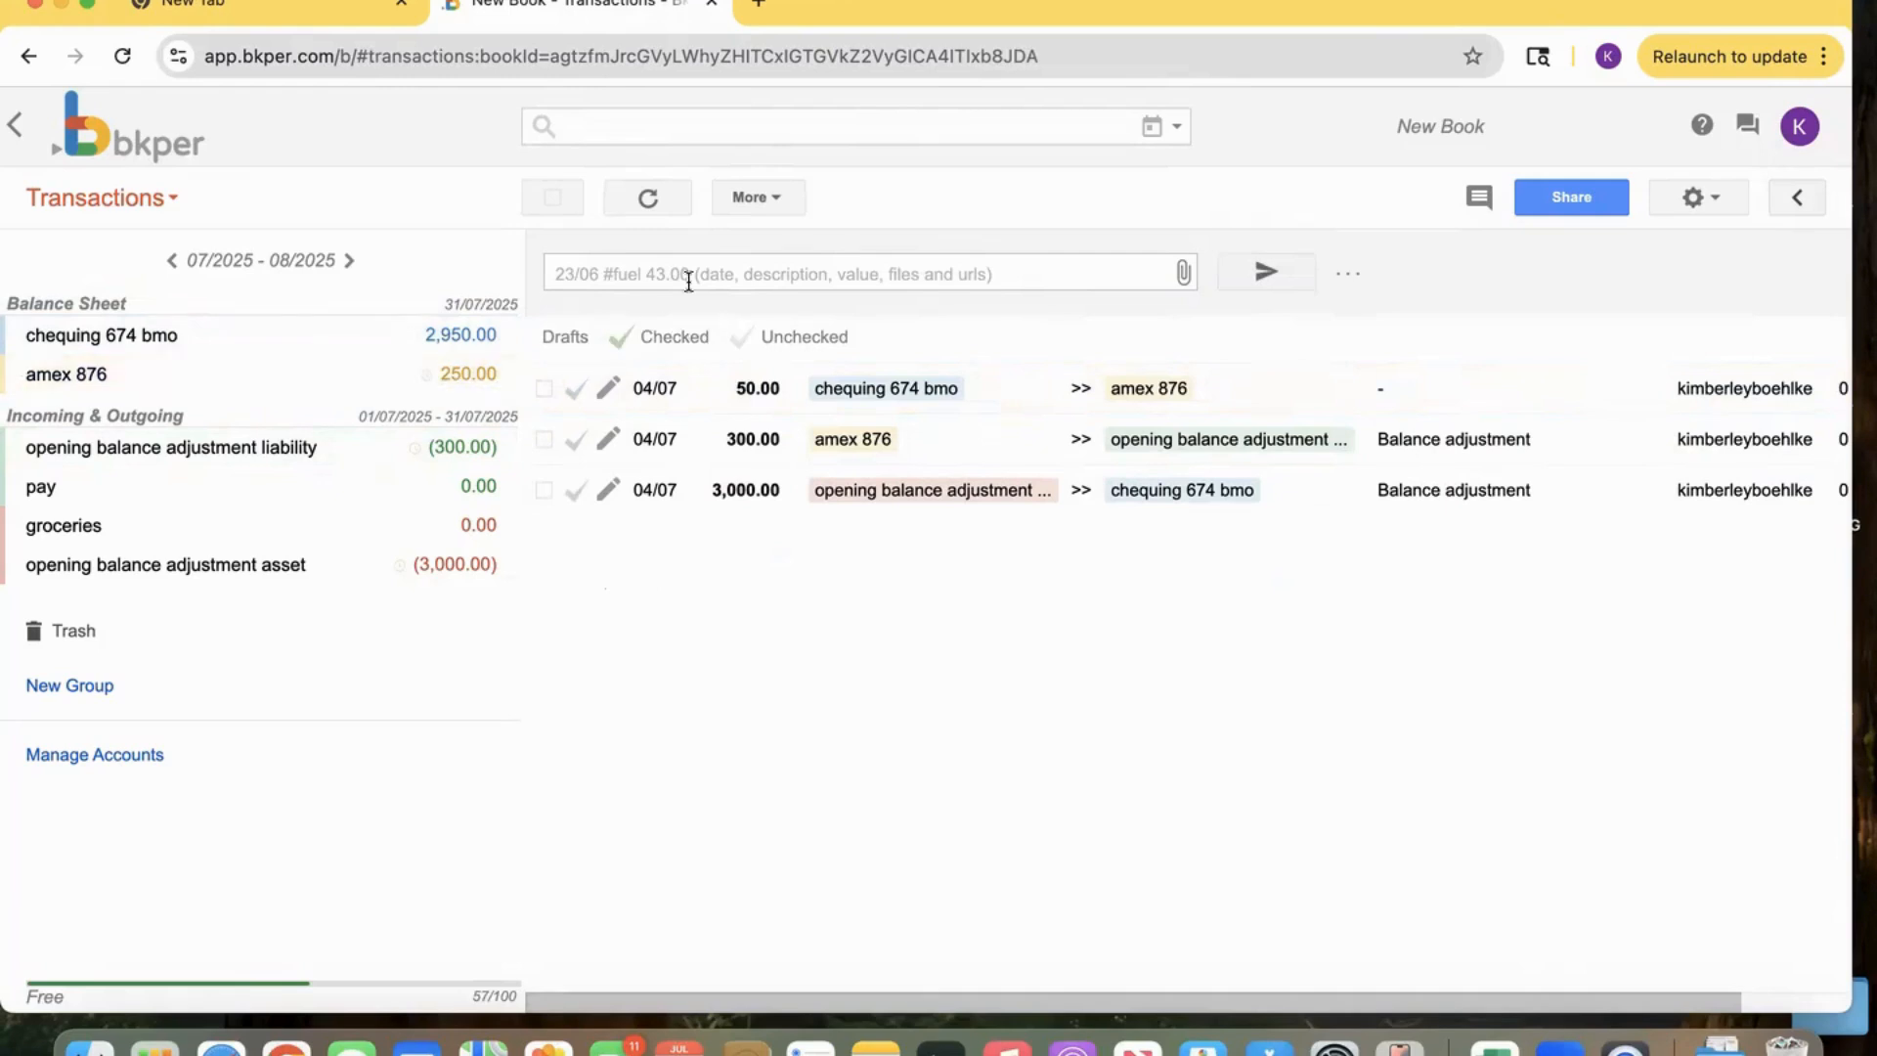
Record a 25 groceries expense paid from amex 876.
click(751, 265)
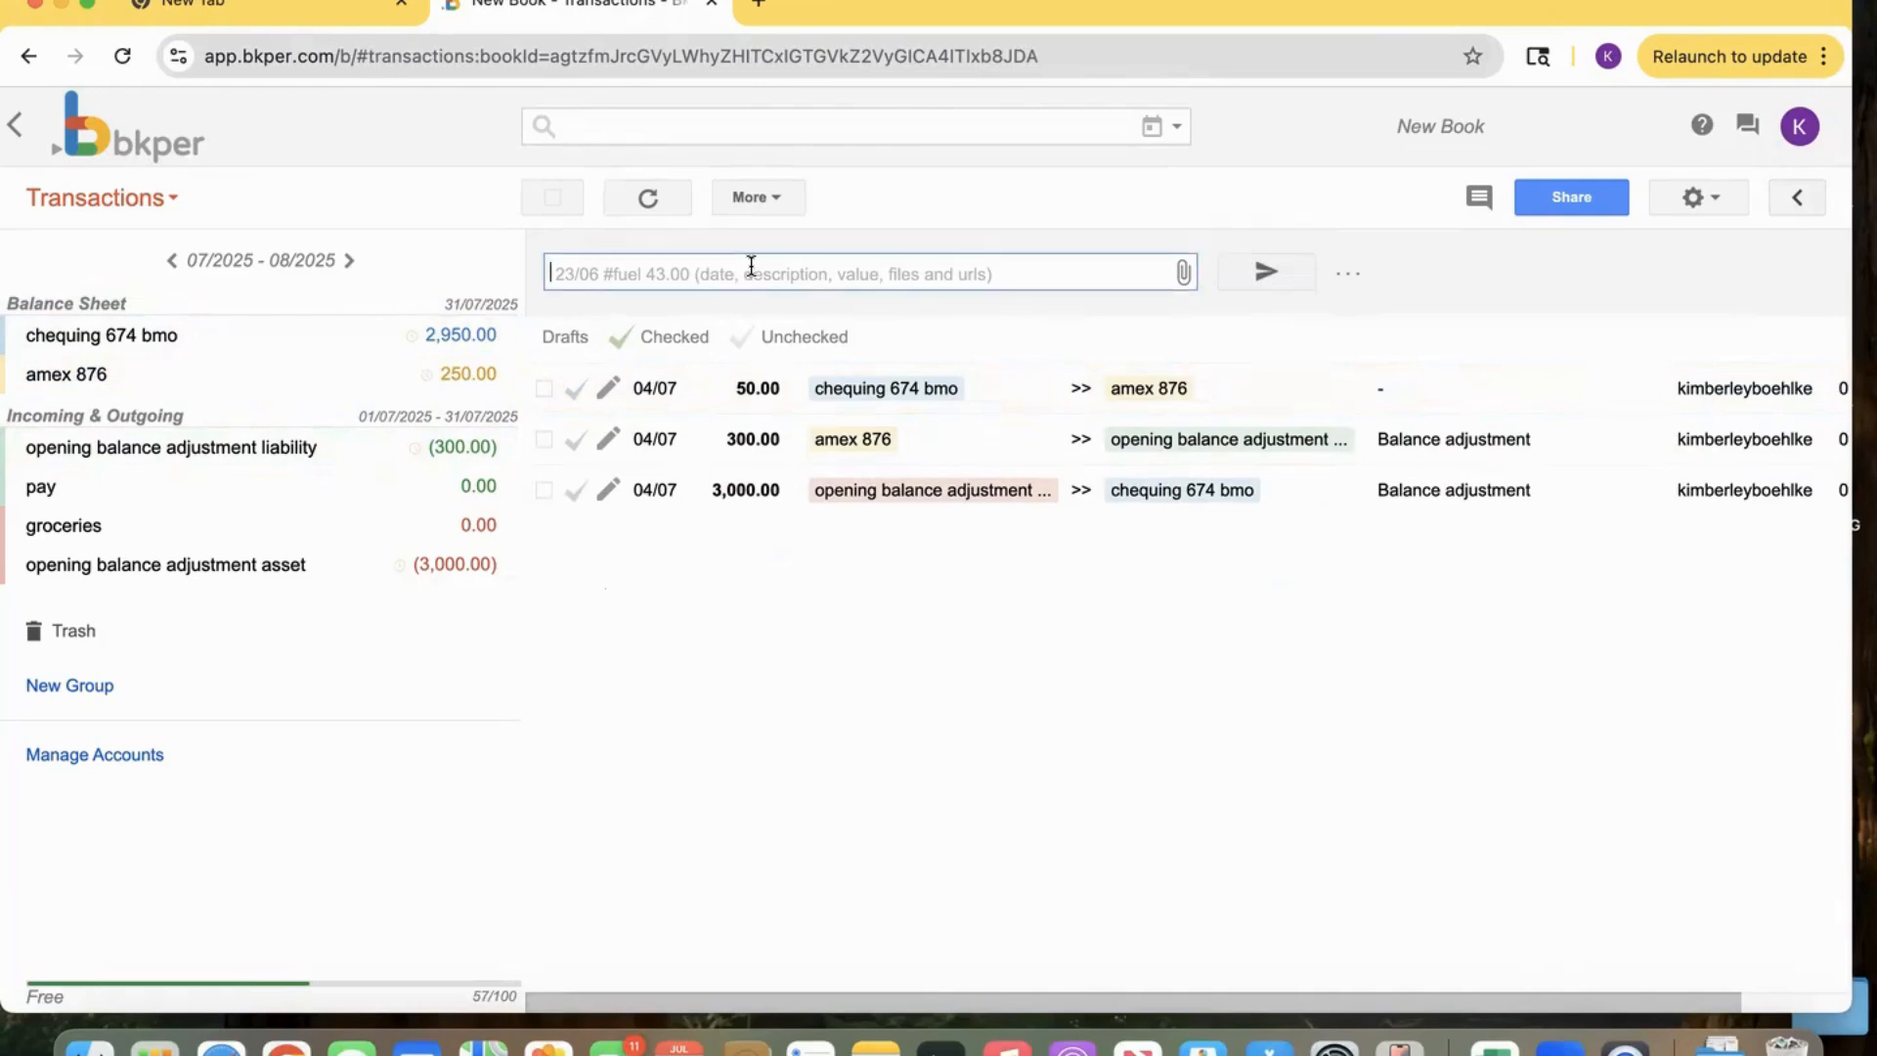
click(1309, 278)
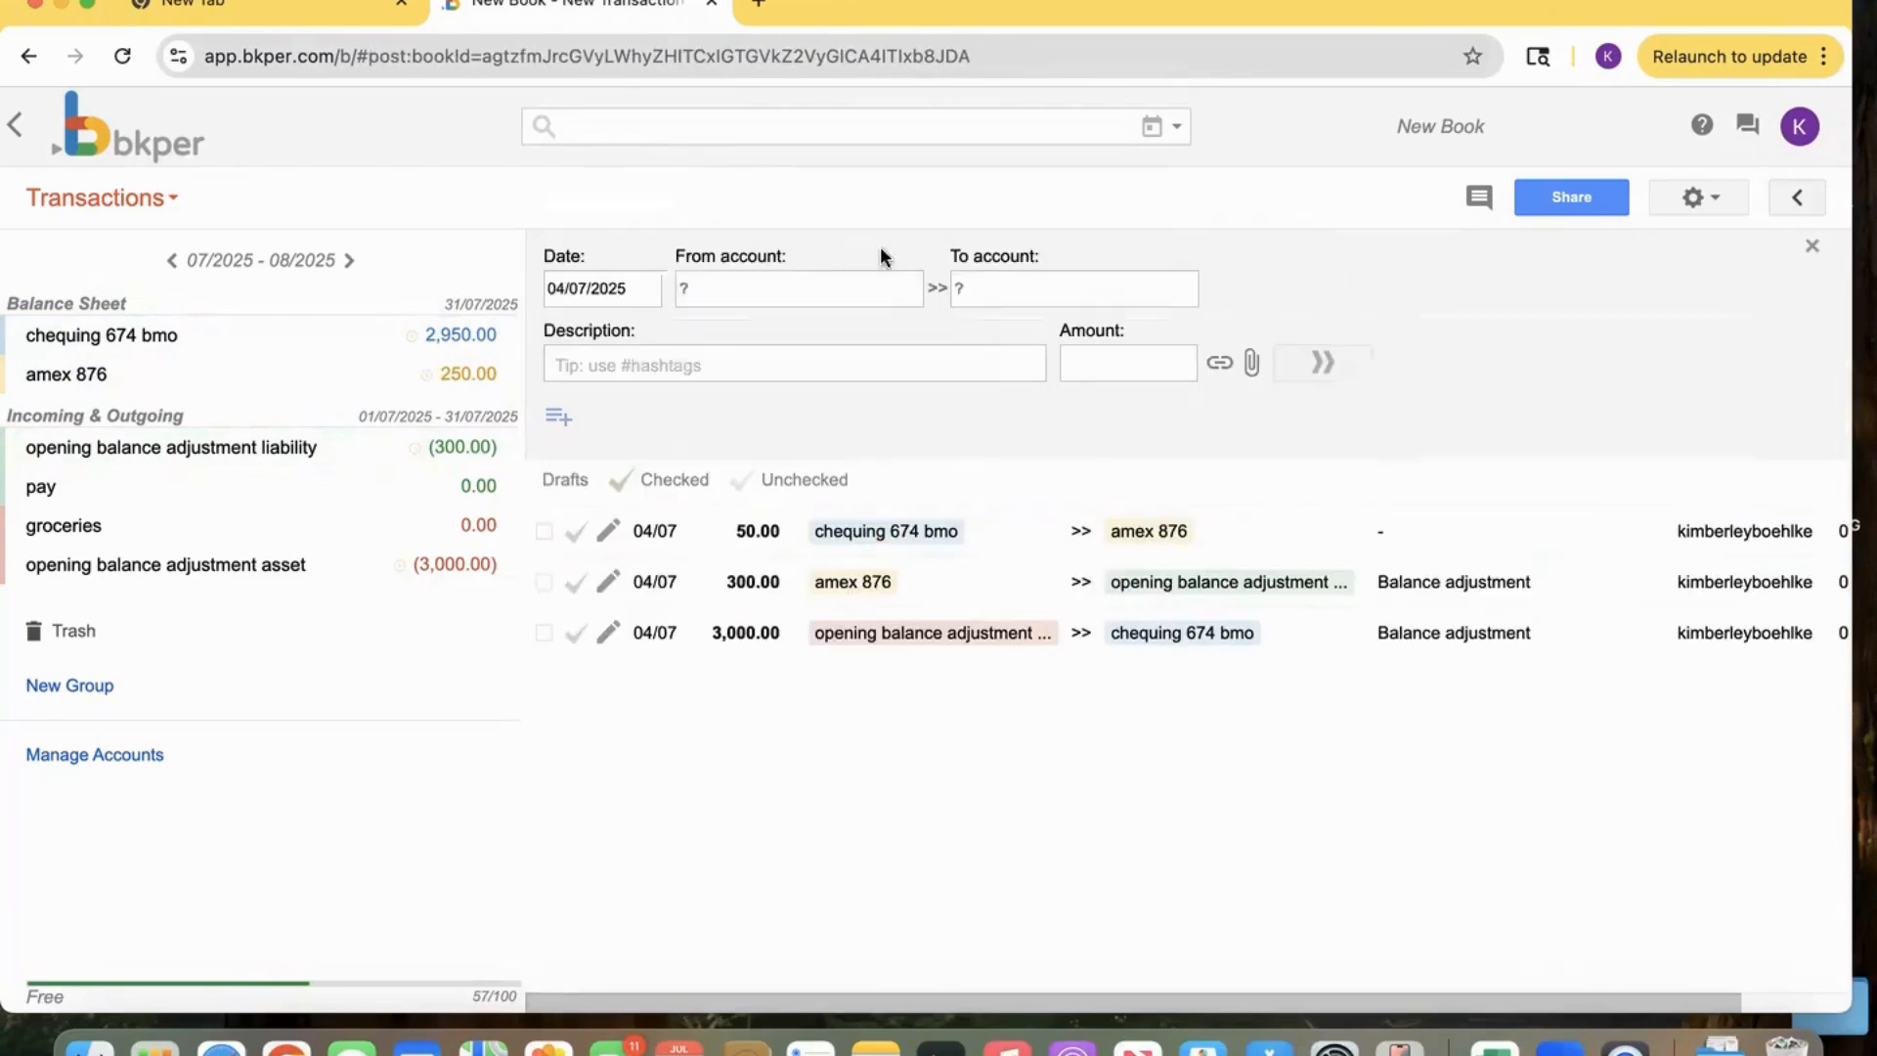
click(838, 284)
click(813, 327)
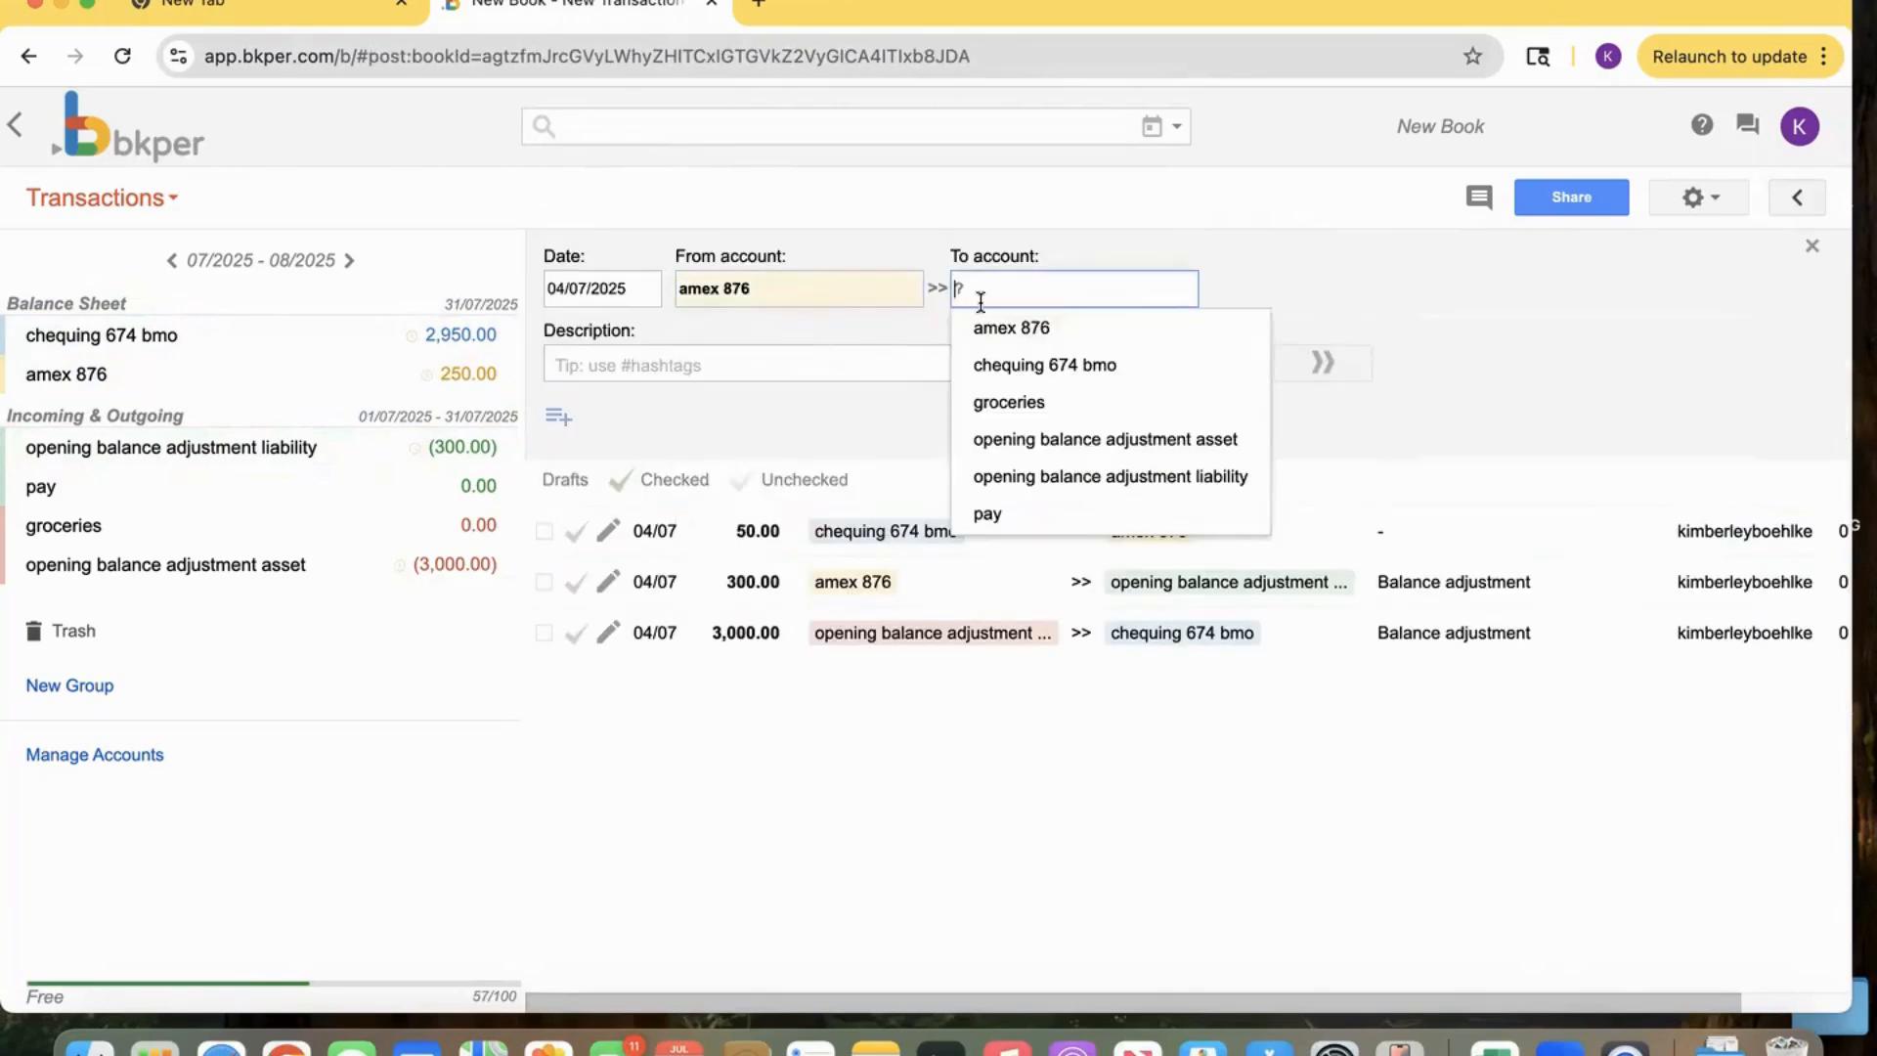
click(1000, 401)
click(1088, 373)
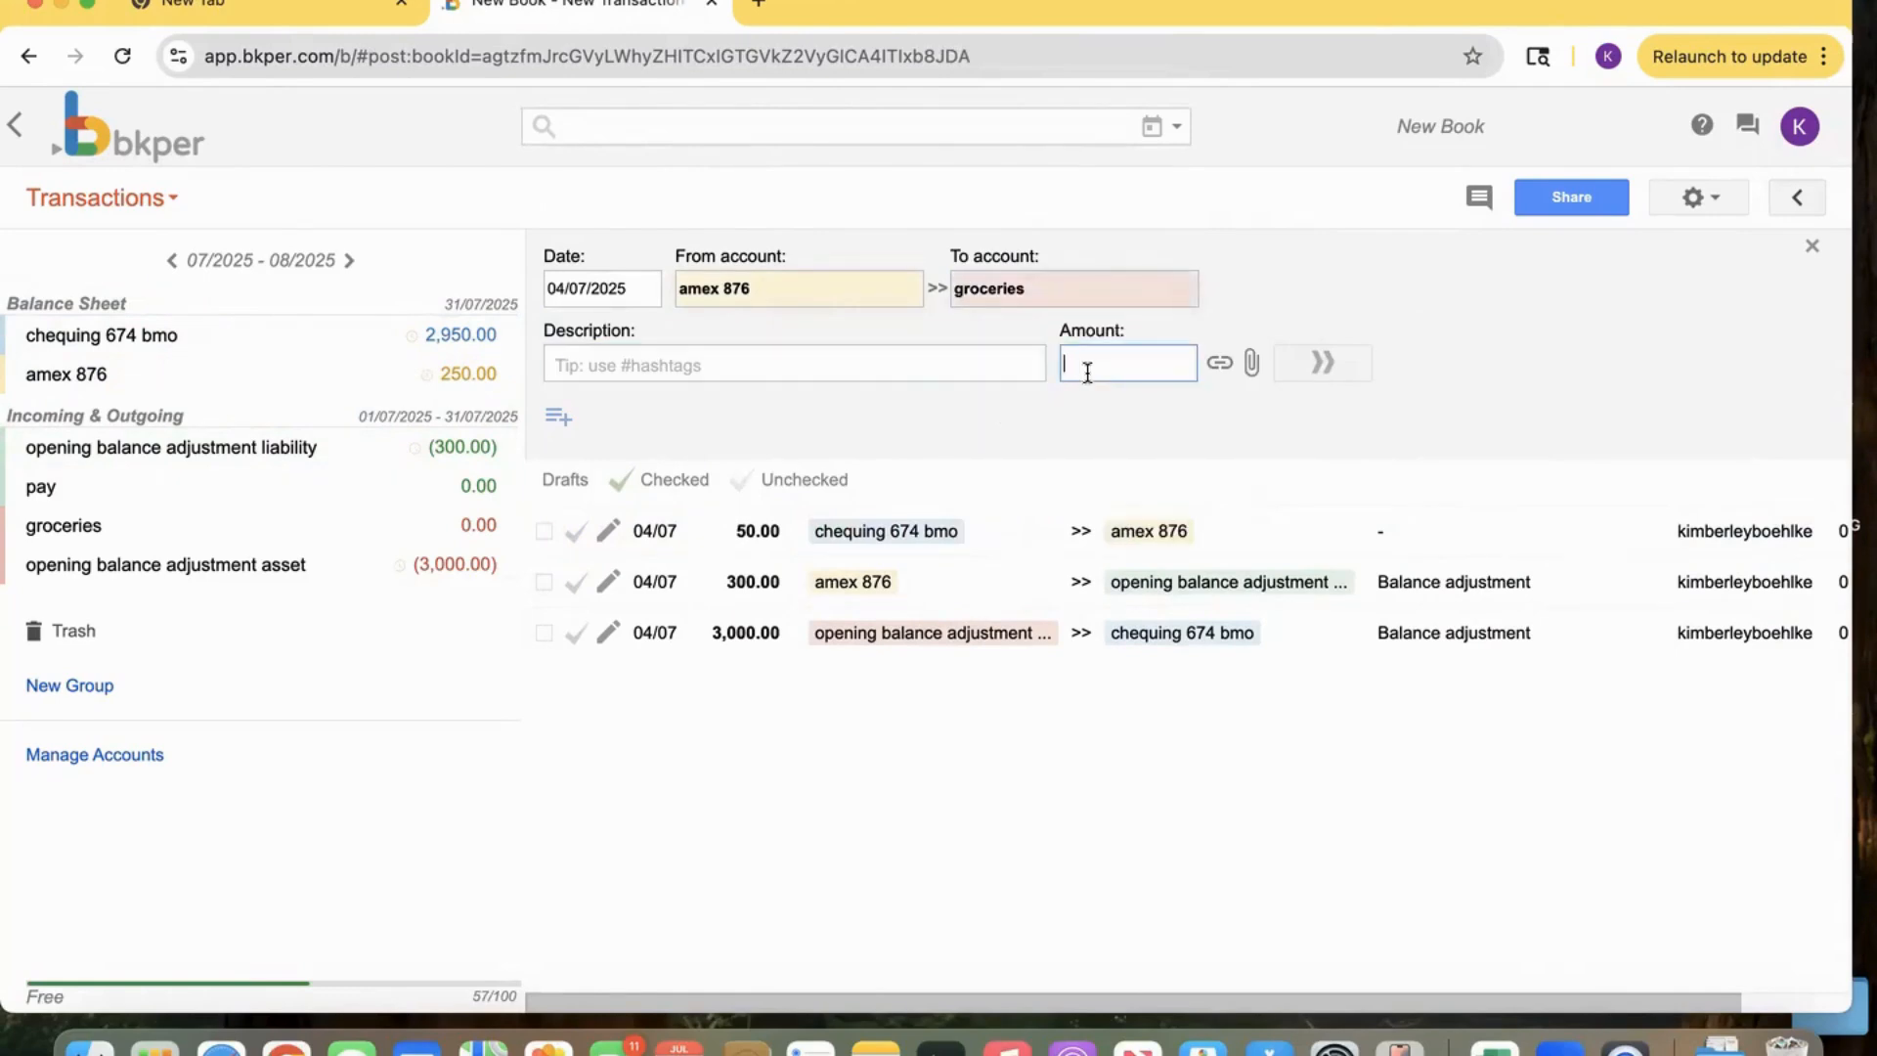
text(25)
click(1312, 387)
click(1322, 364)
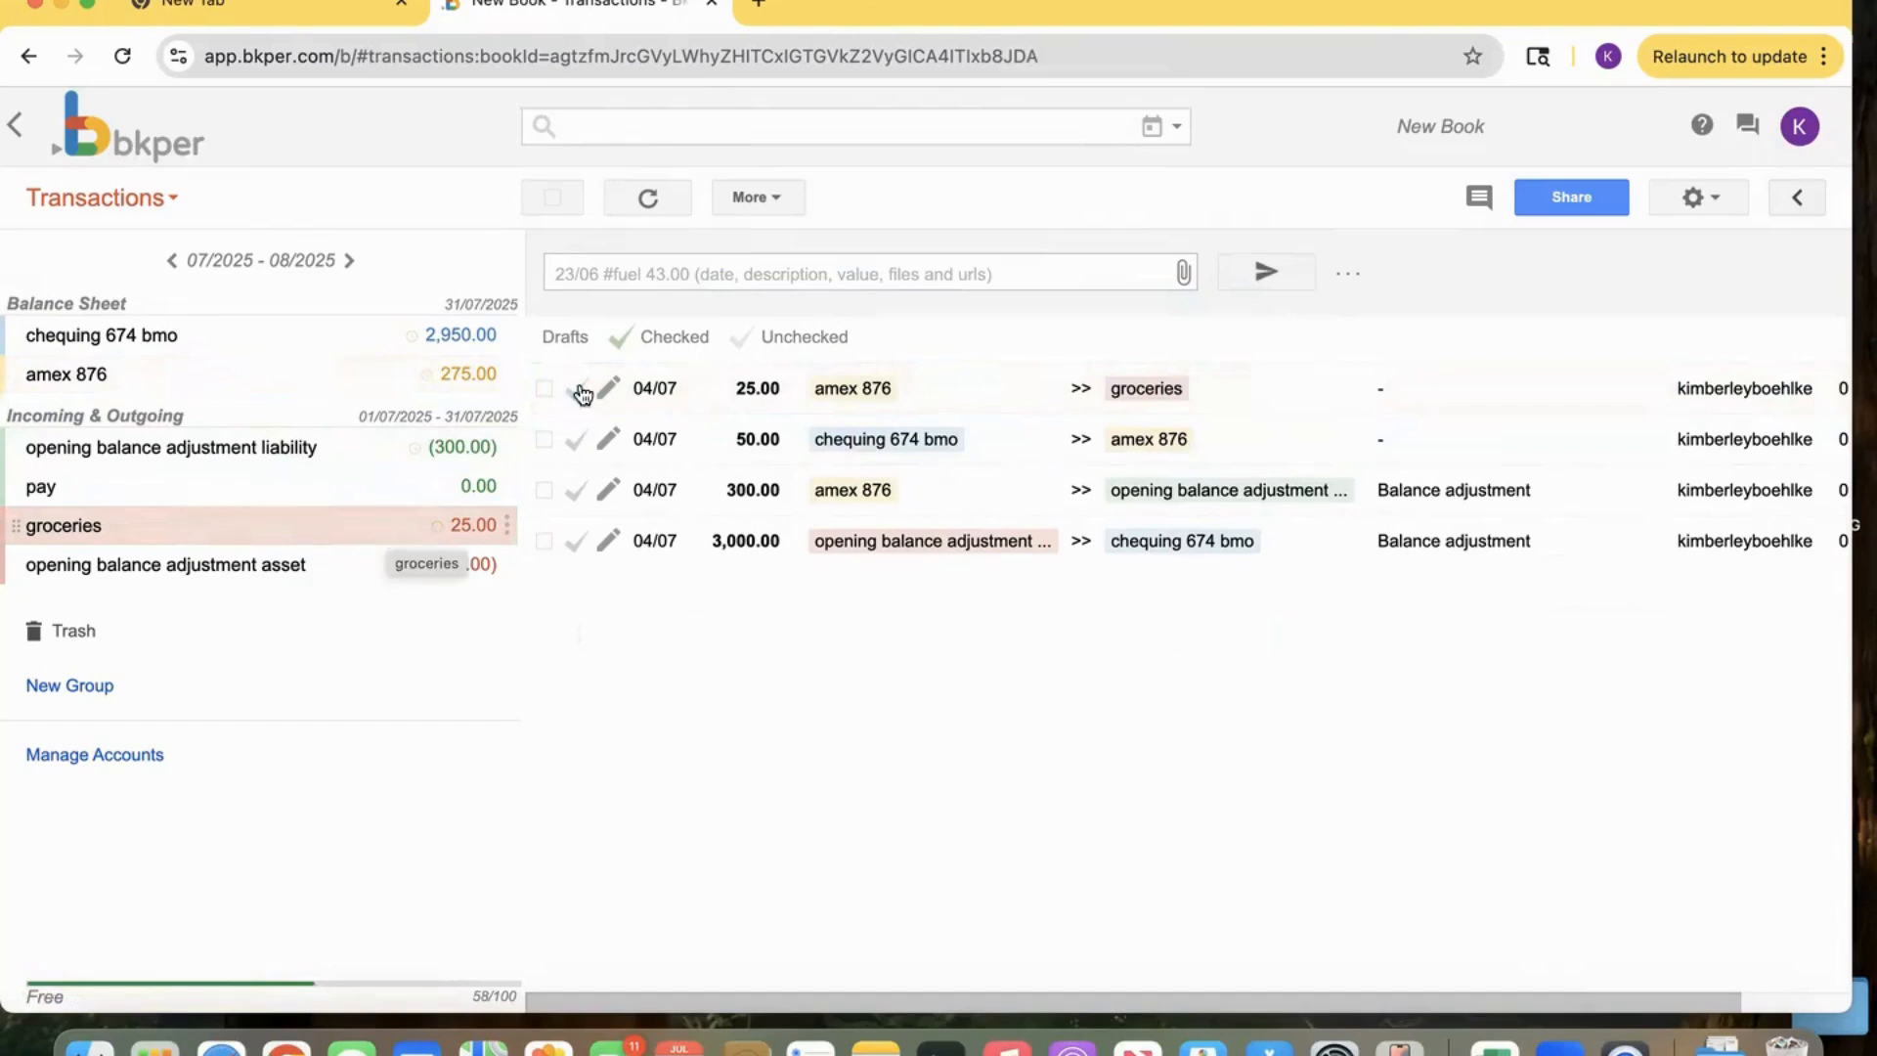
Record a 4000 pay deposit from pay into chequing 674 bmo.
click(700, 278)
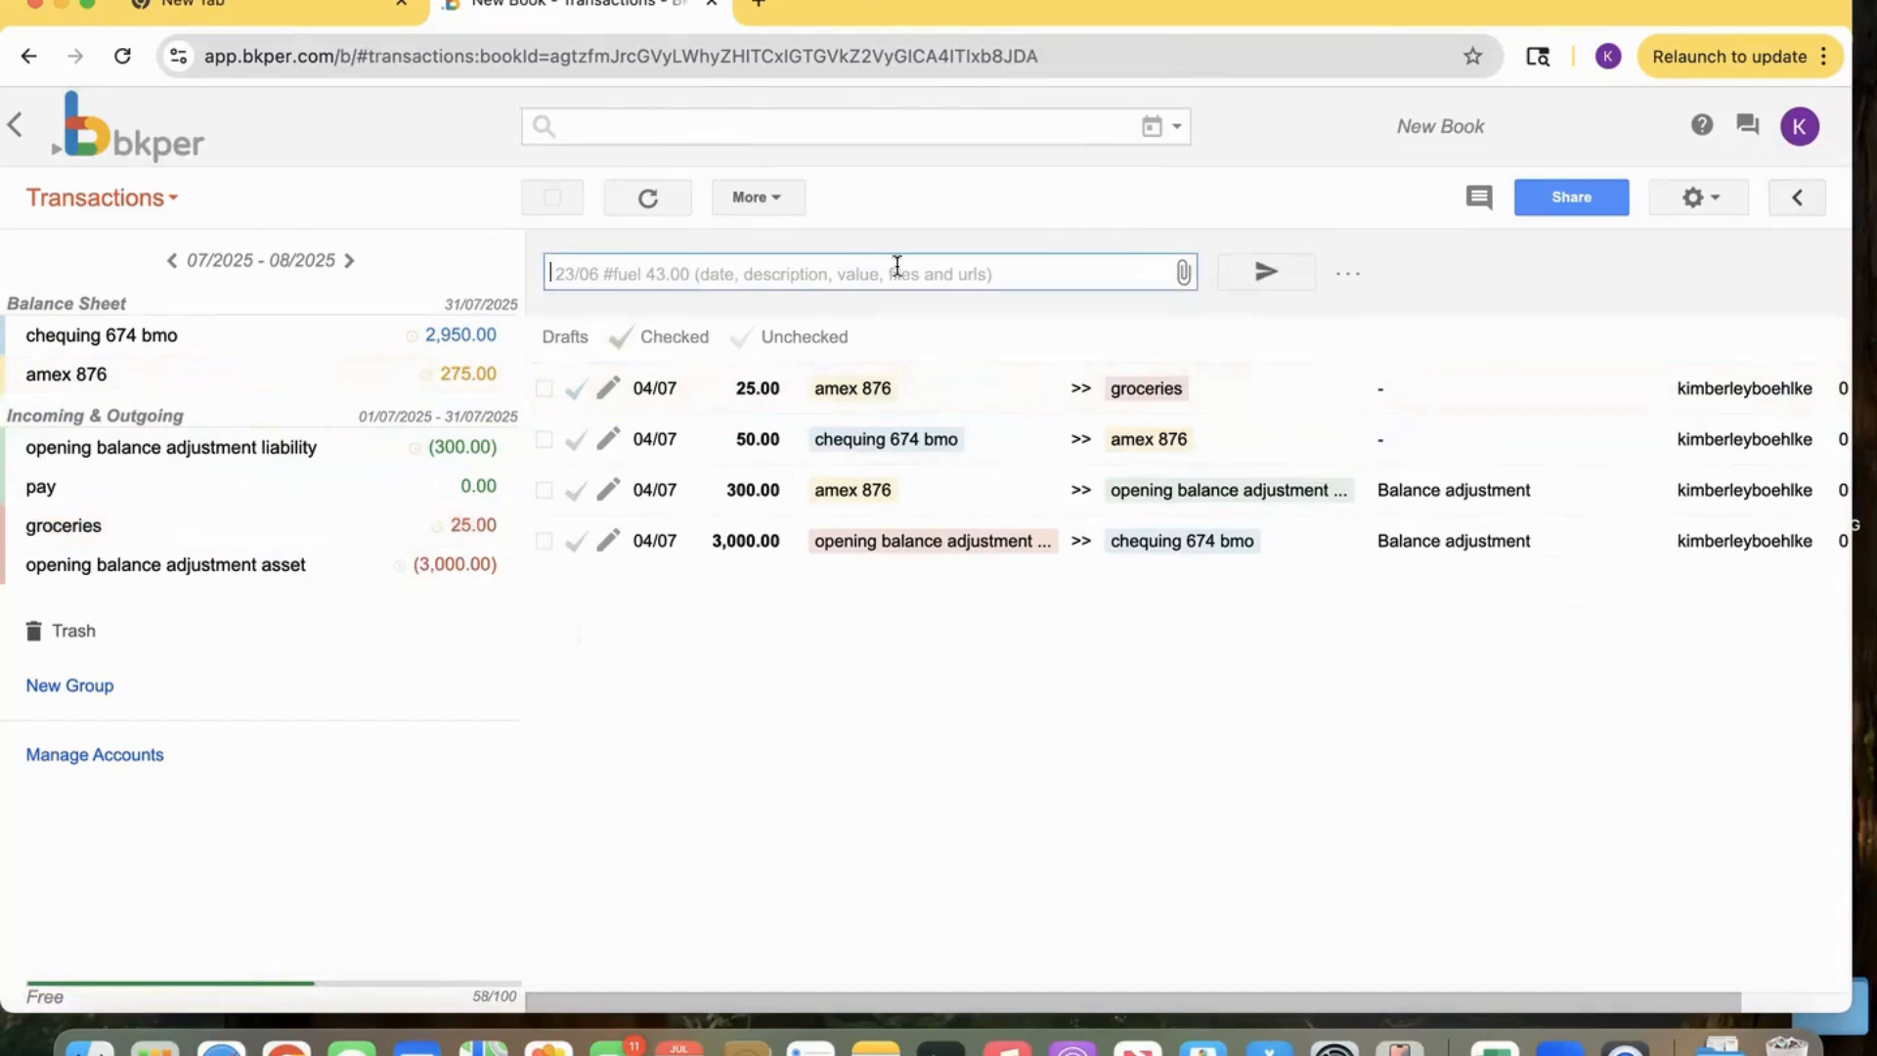
click(1350, 280)
click(840, 287)
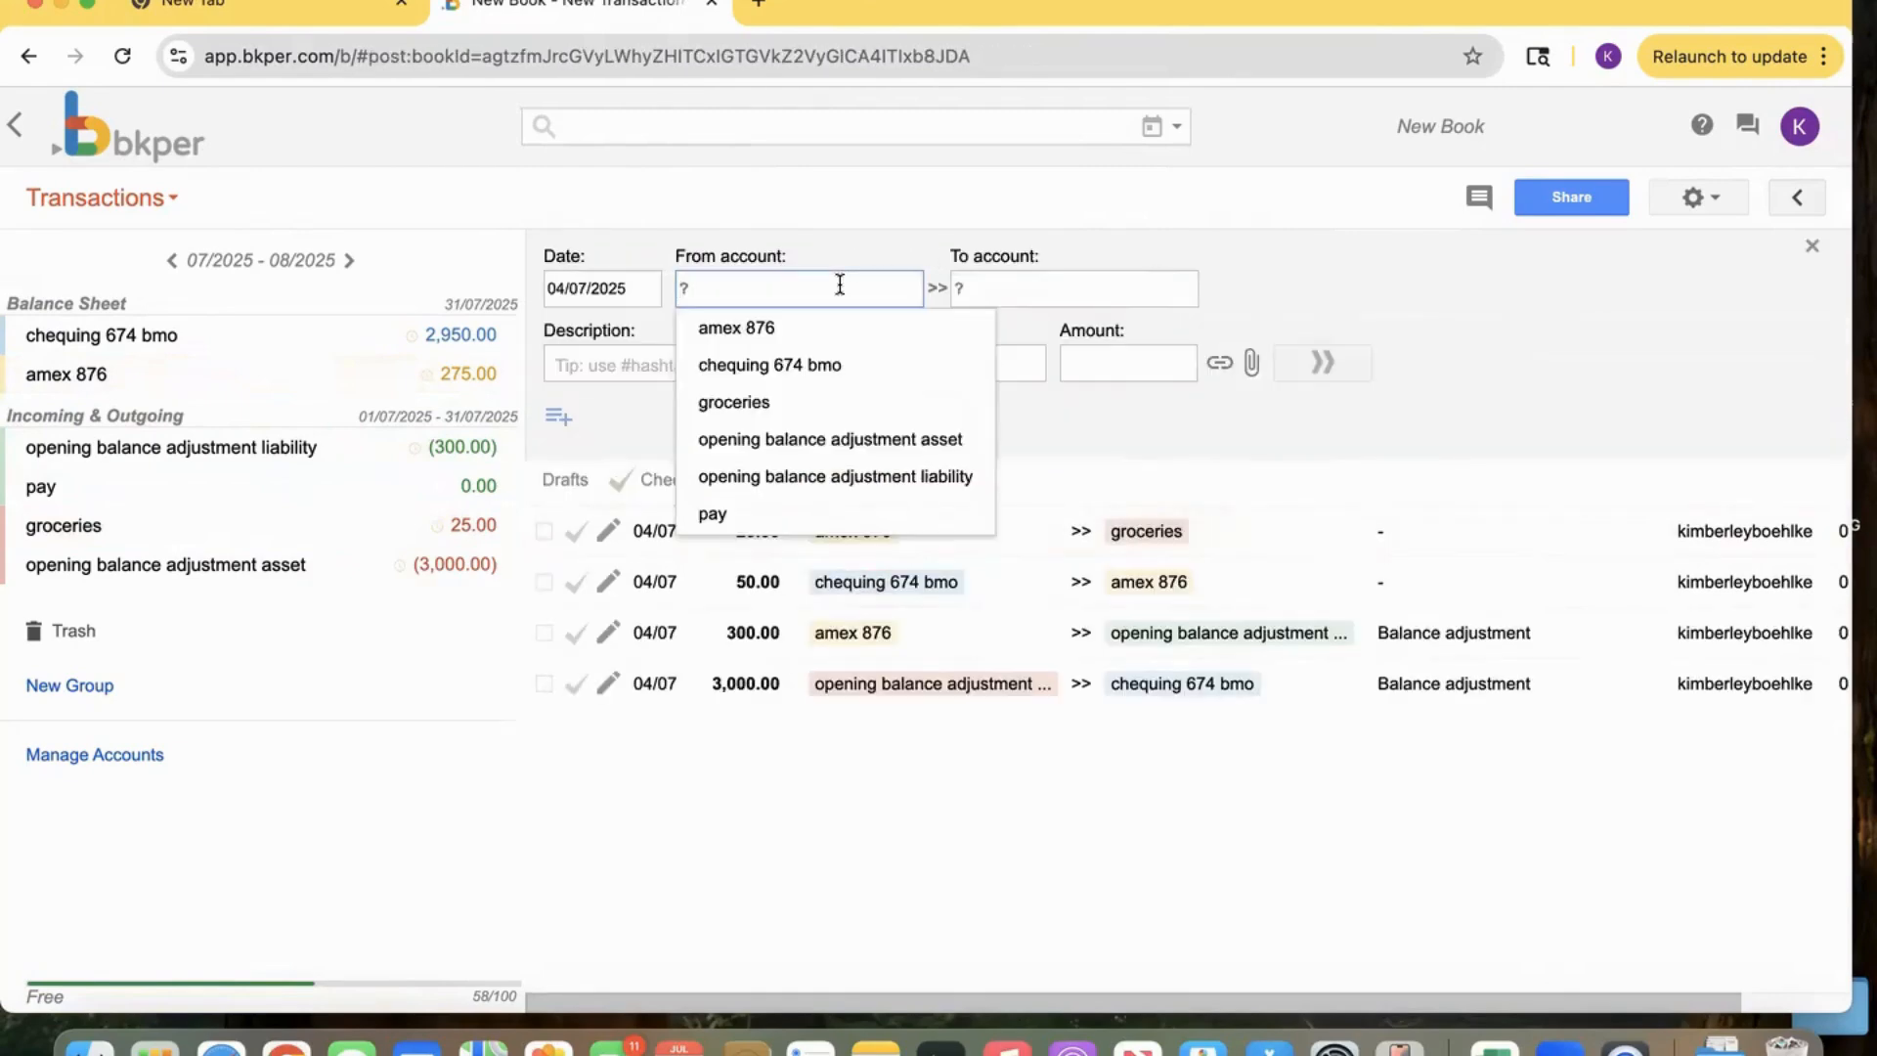
click(749, 516)
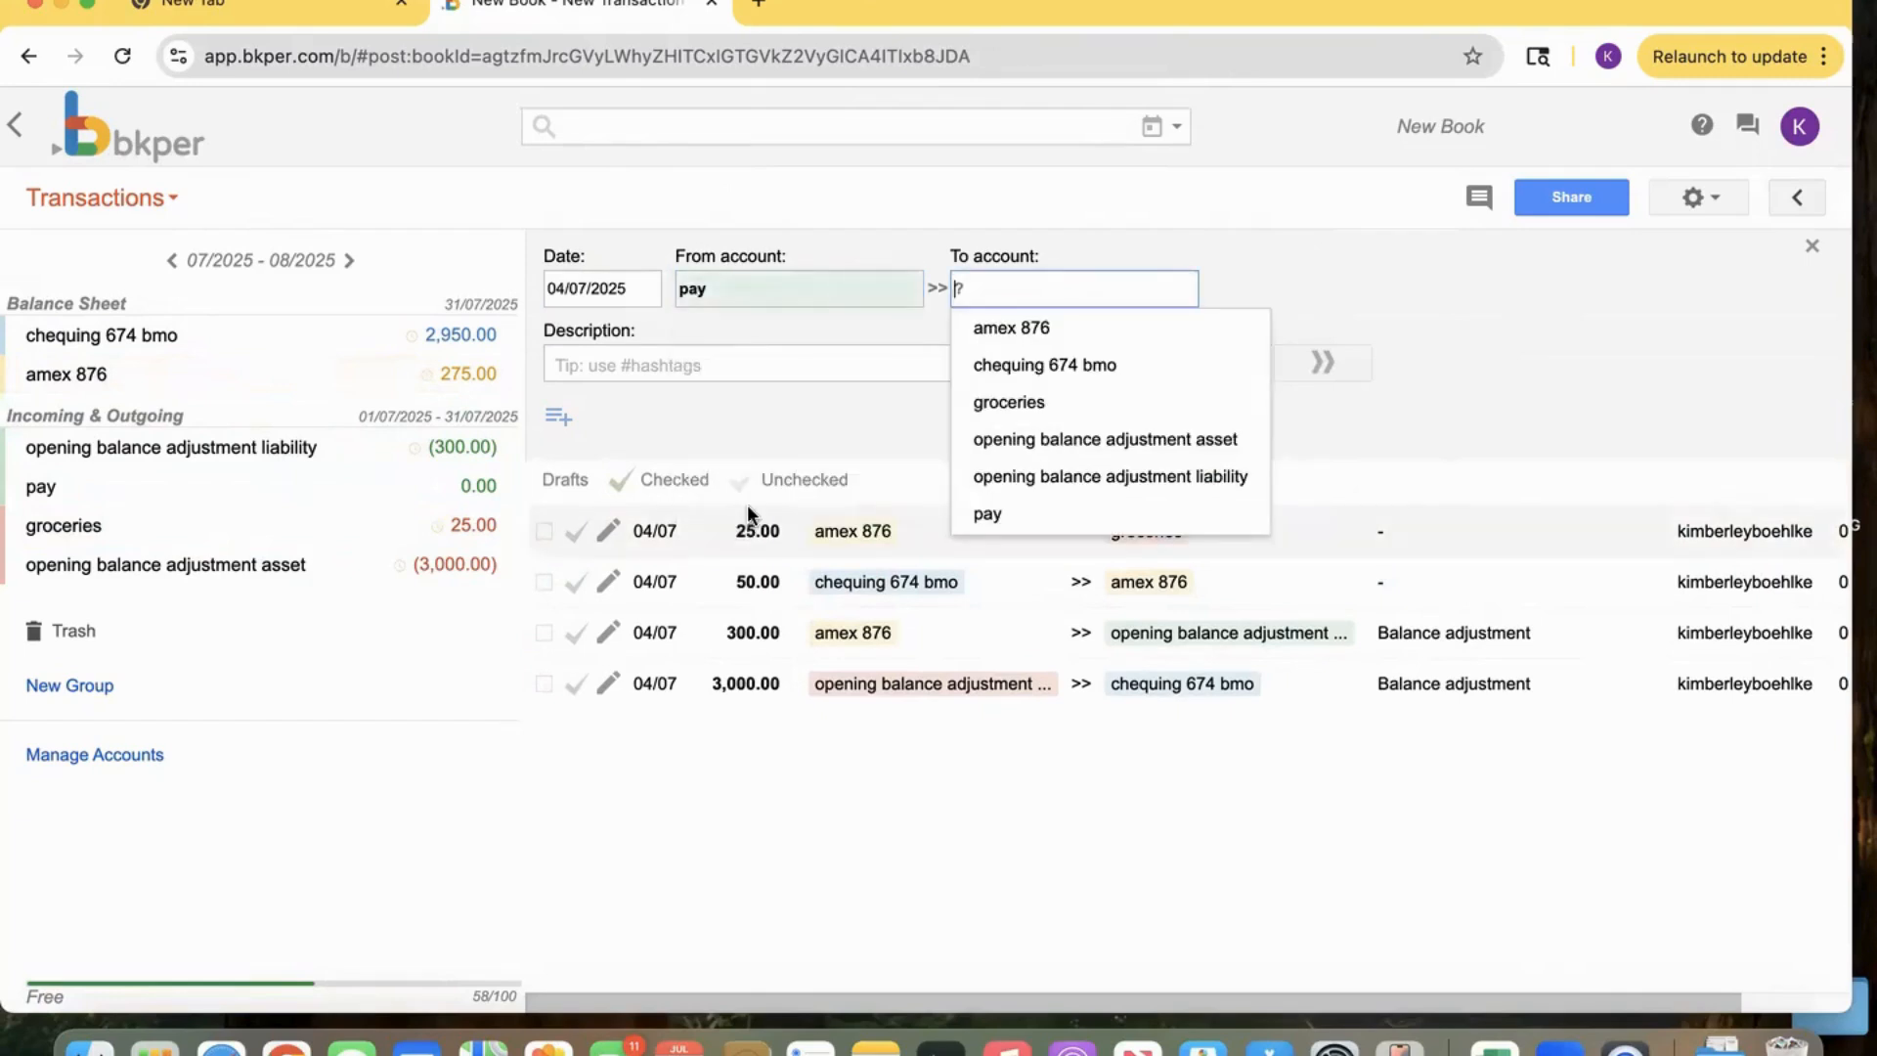
click(1034, 369)
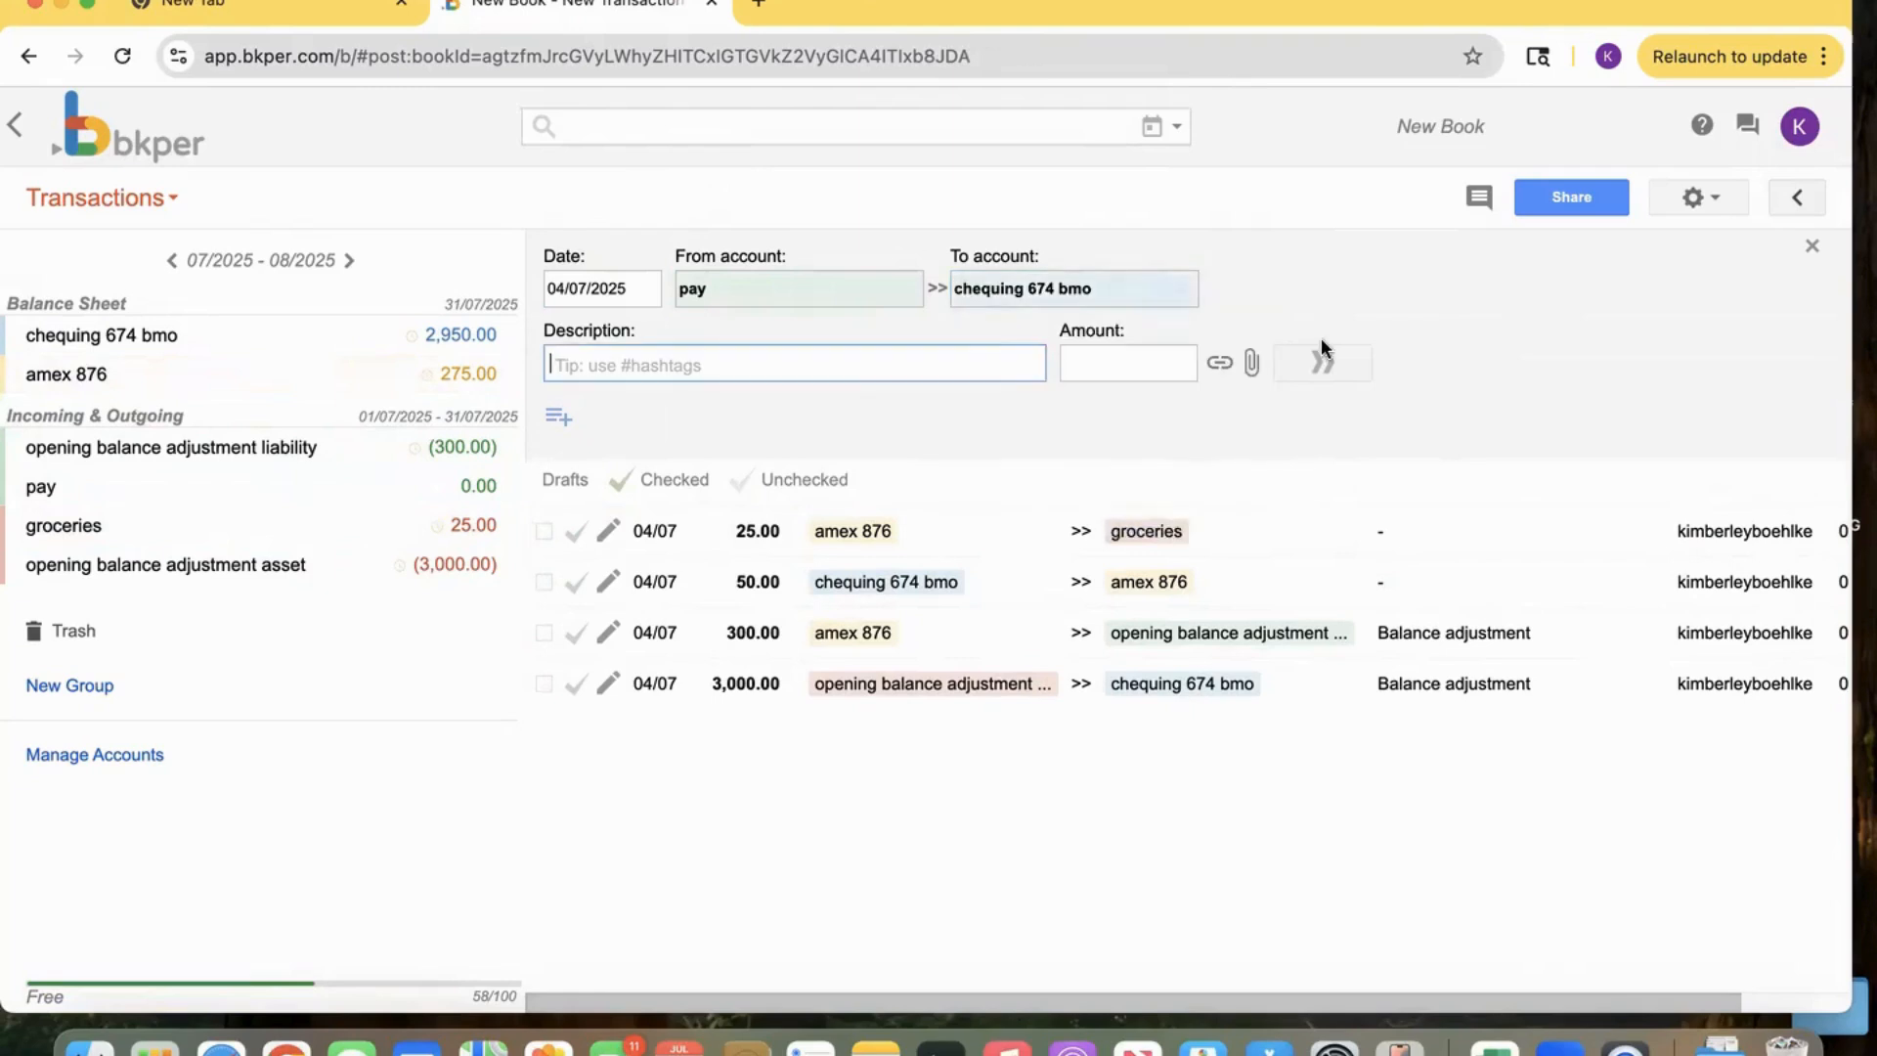
click(1121, 358)
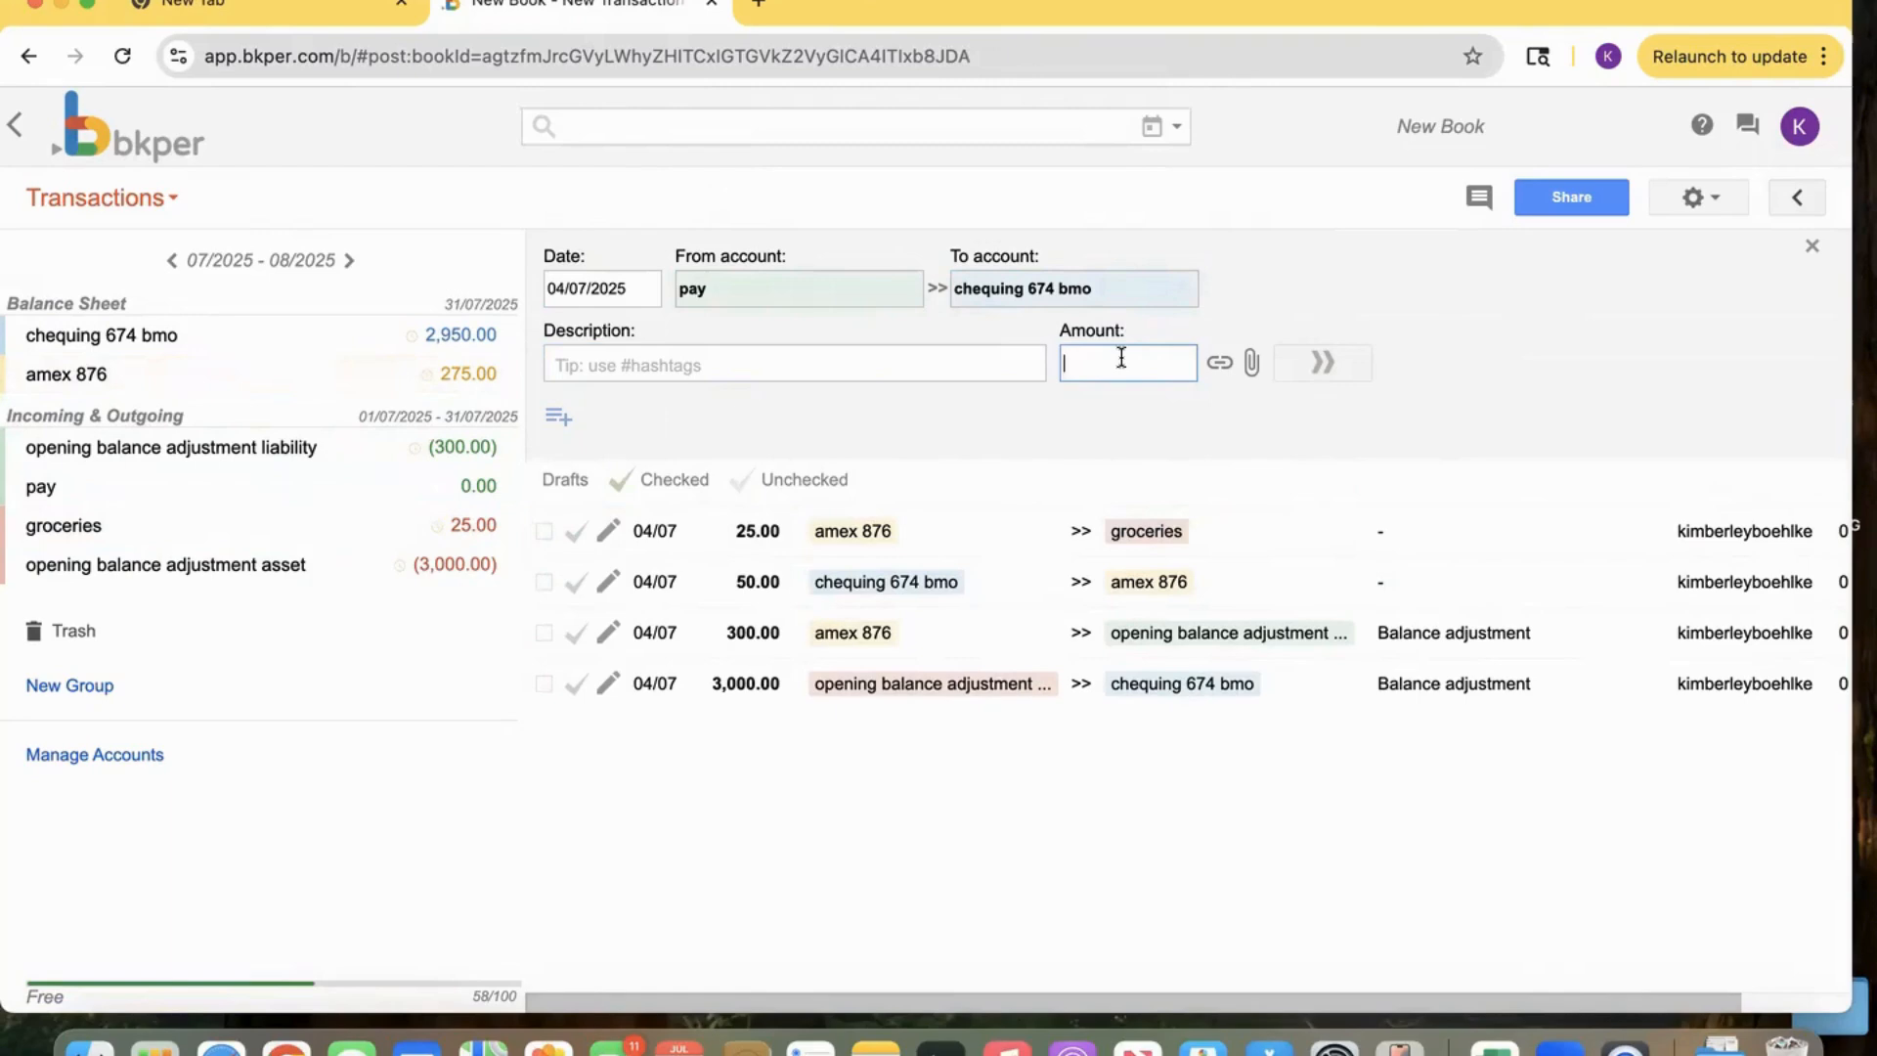
text(4000)
click(1320, 364)
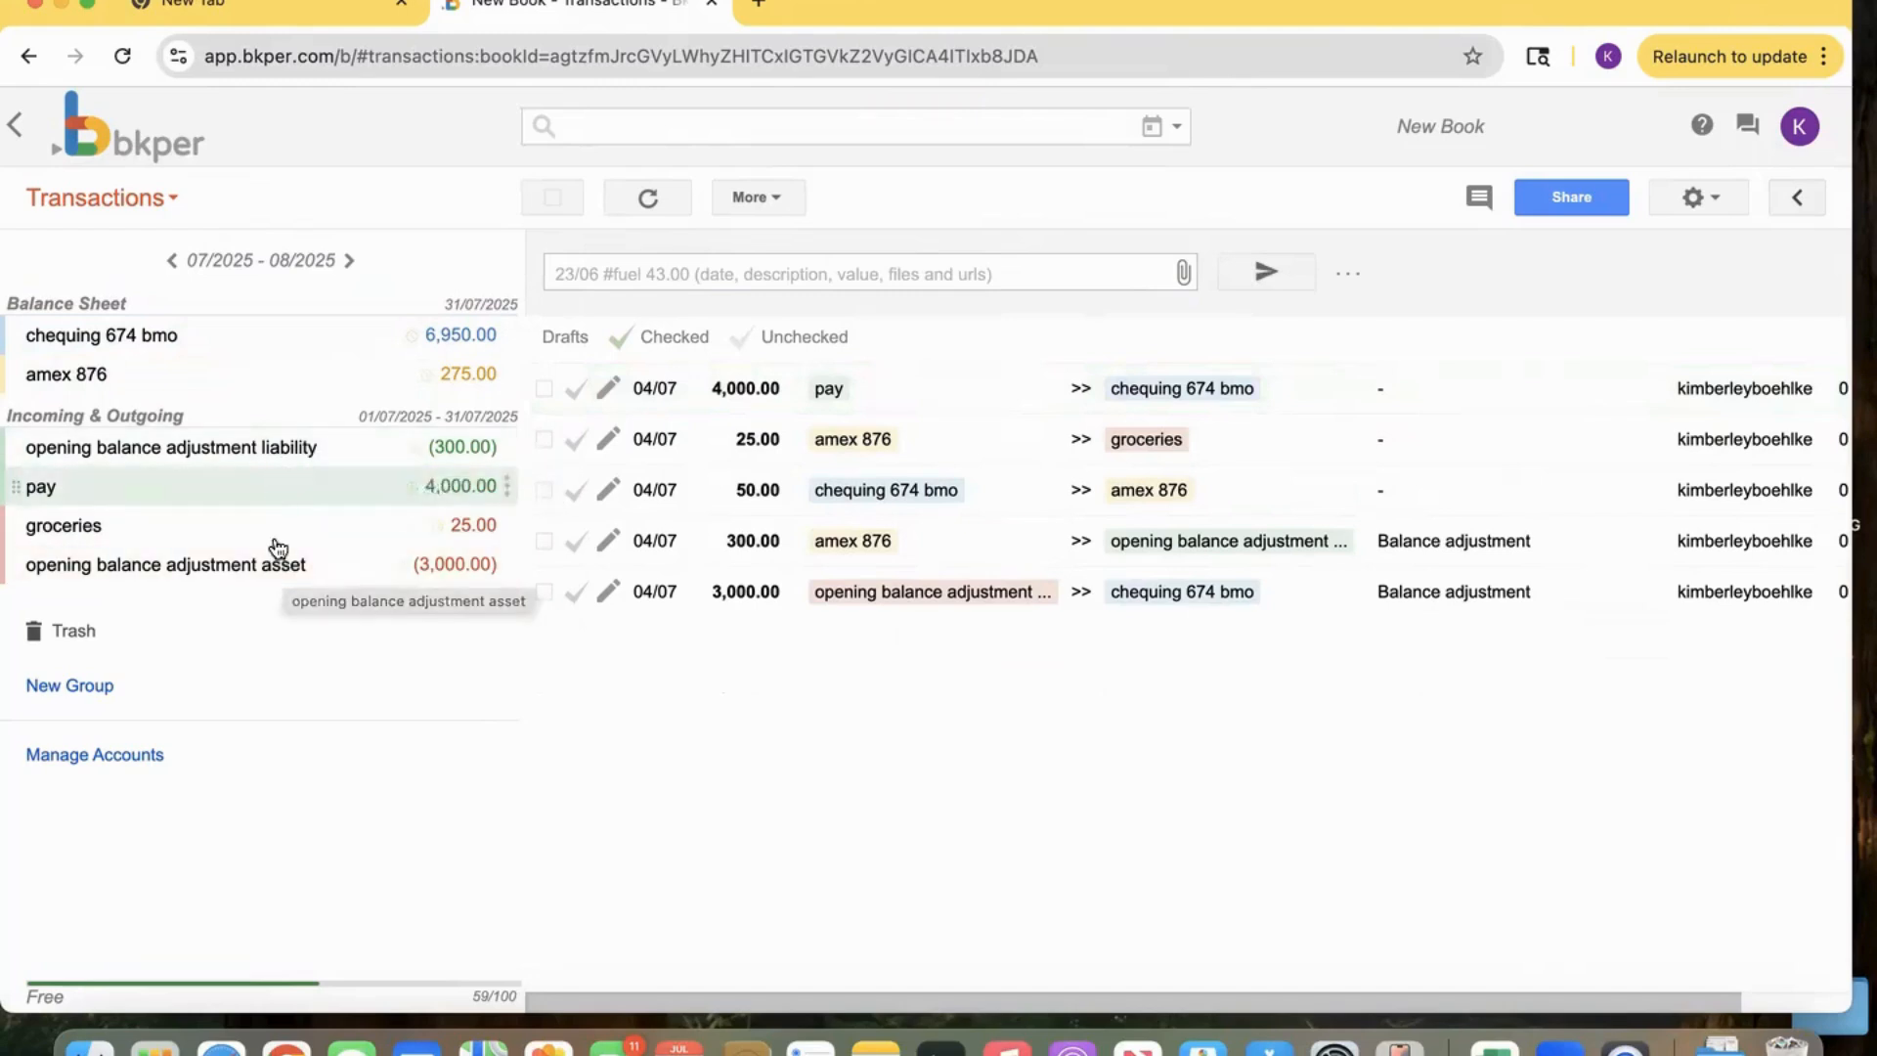
Archive both opening balance adjustment accounts in the Accounts view and return to Transactions.
click(156, 200)
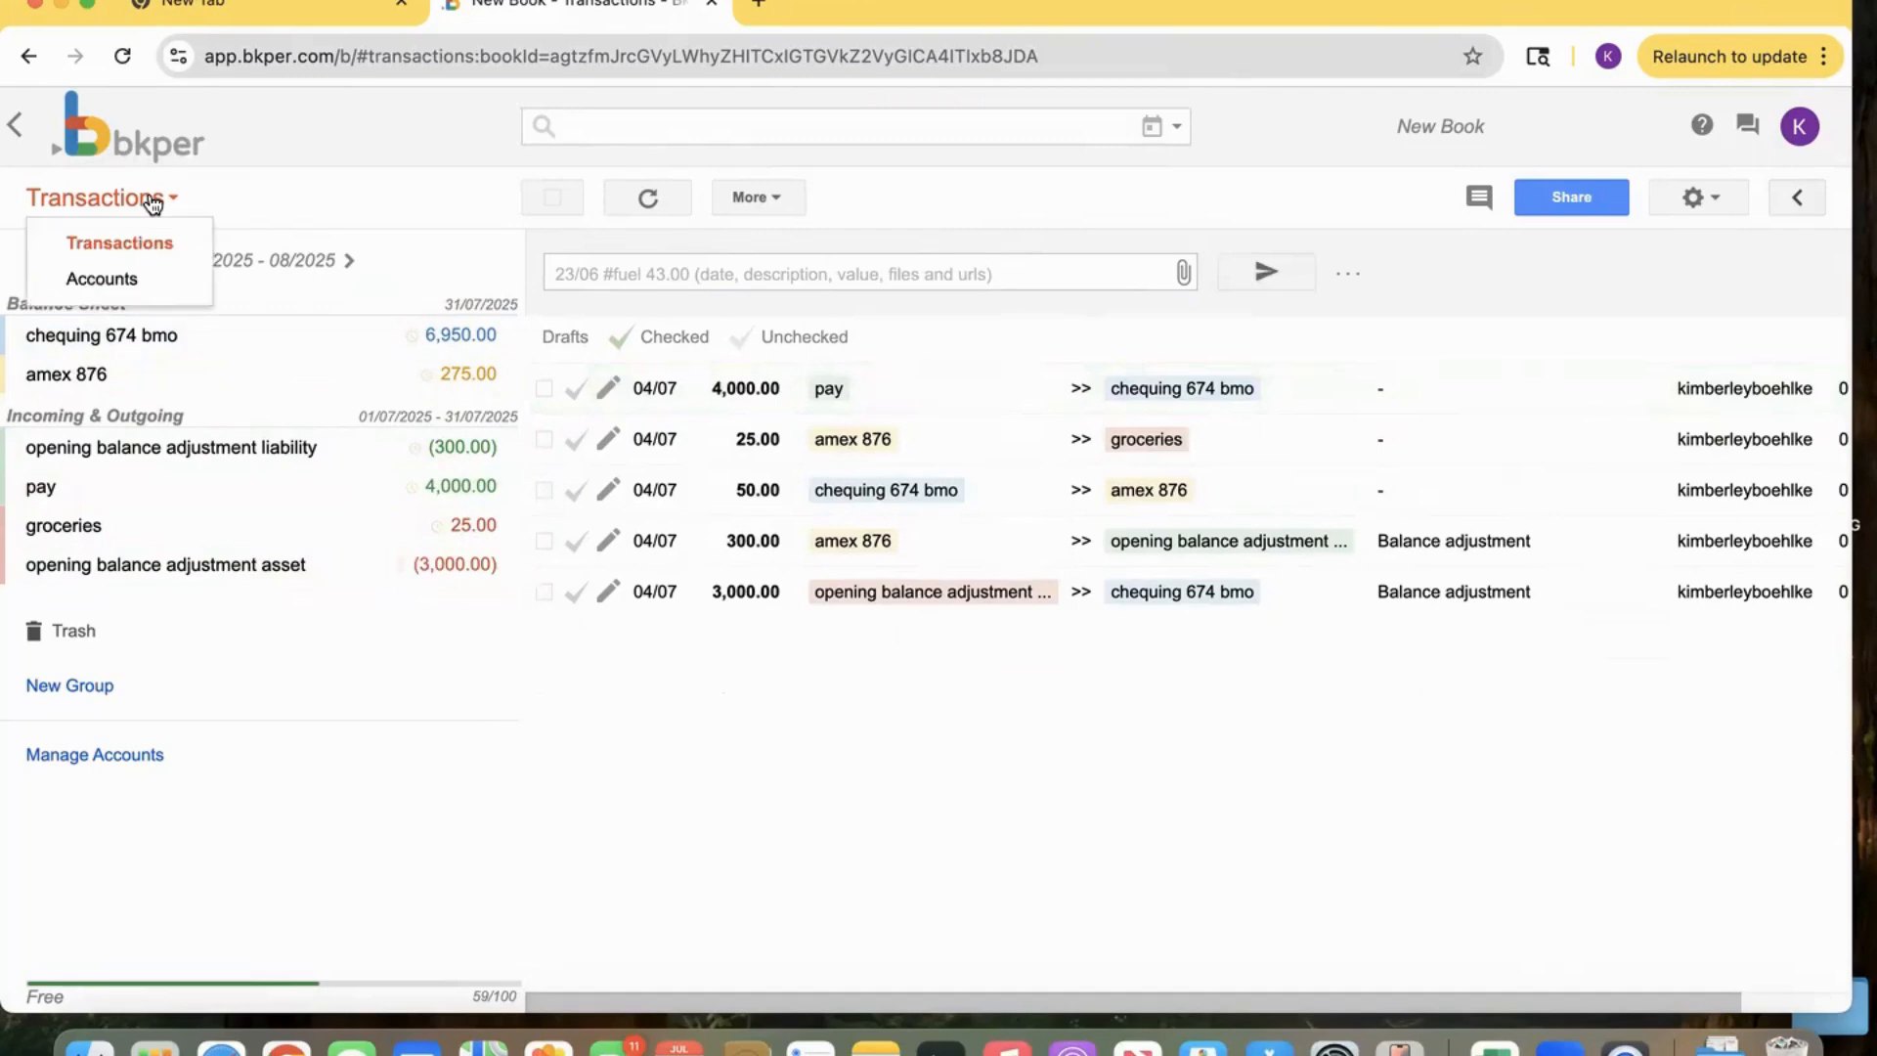
click(152, 280)
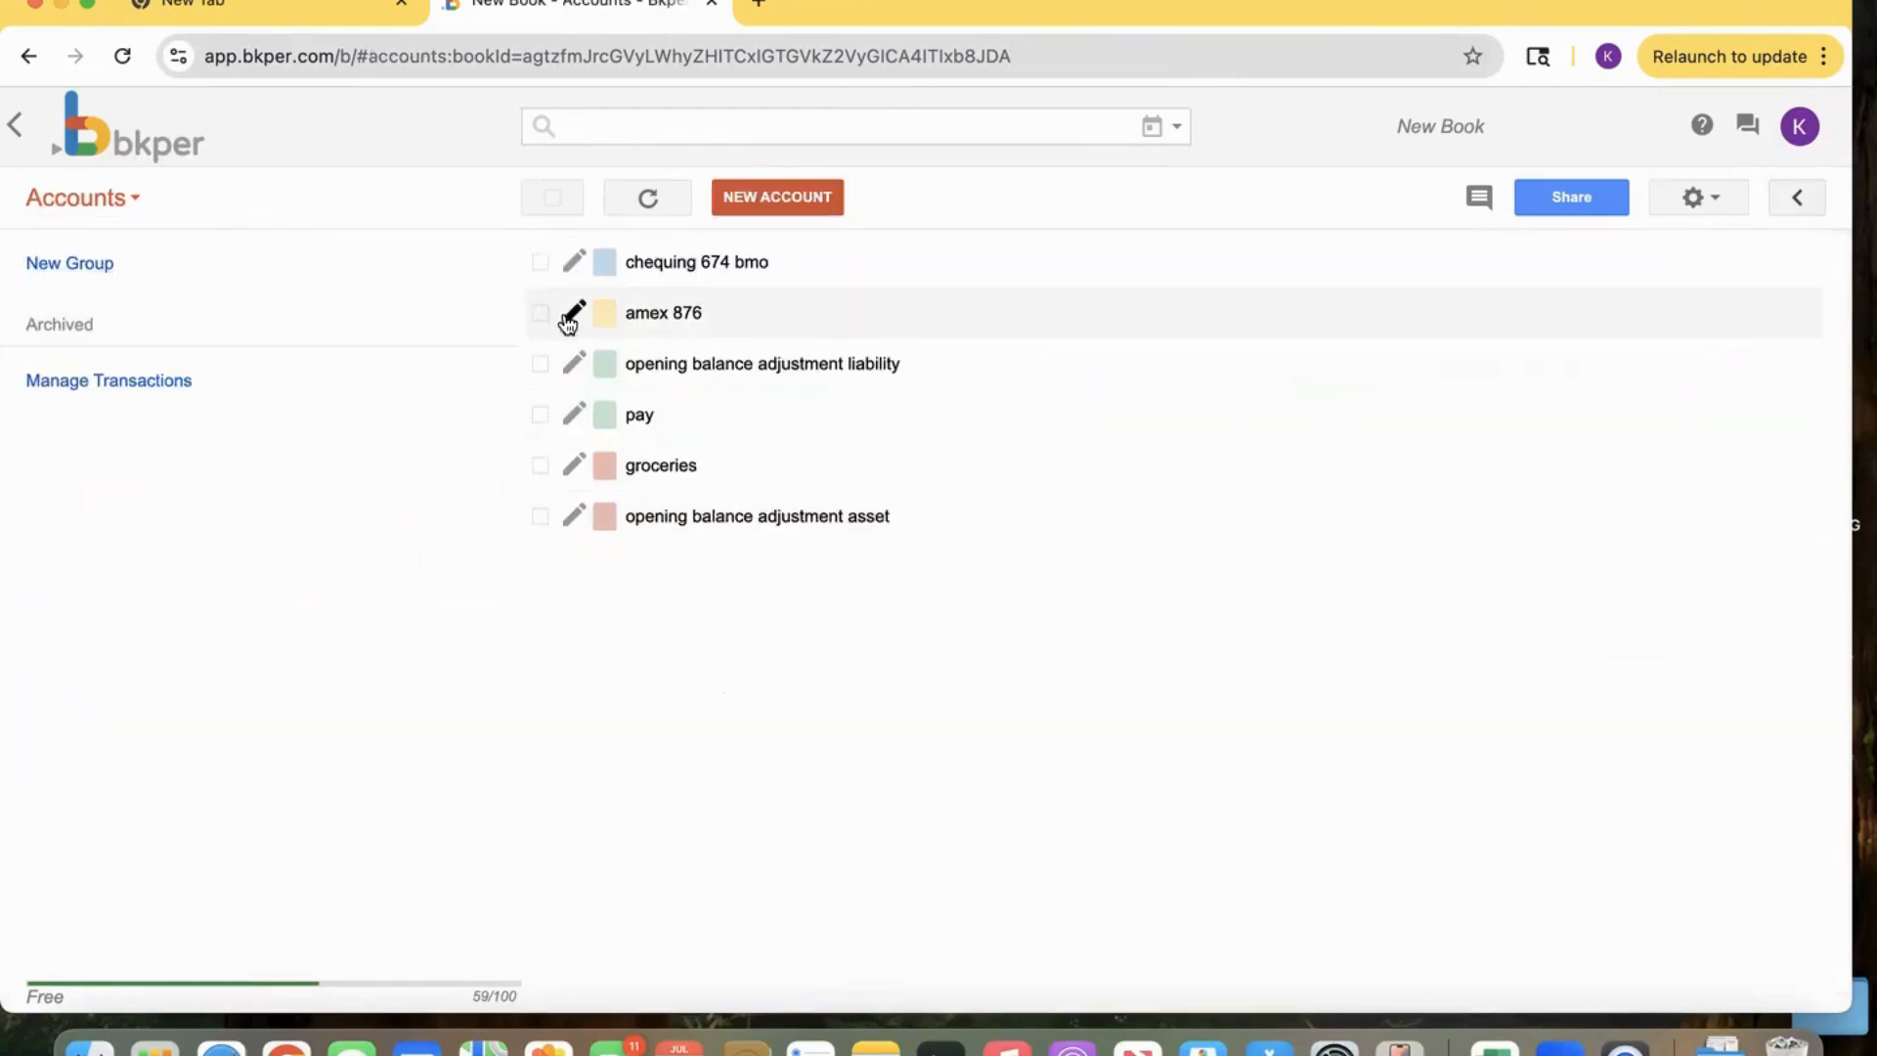
click(541, 364)
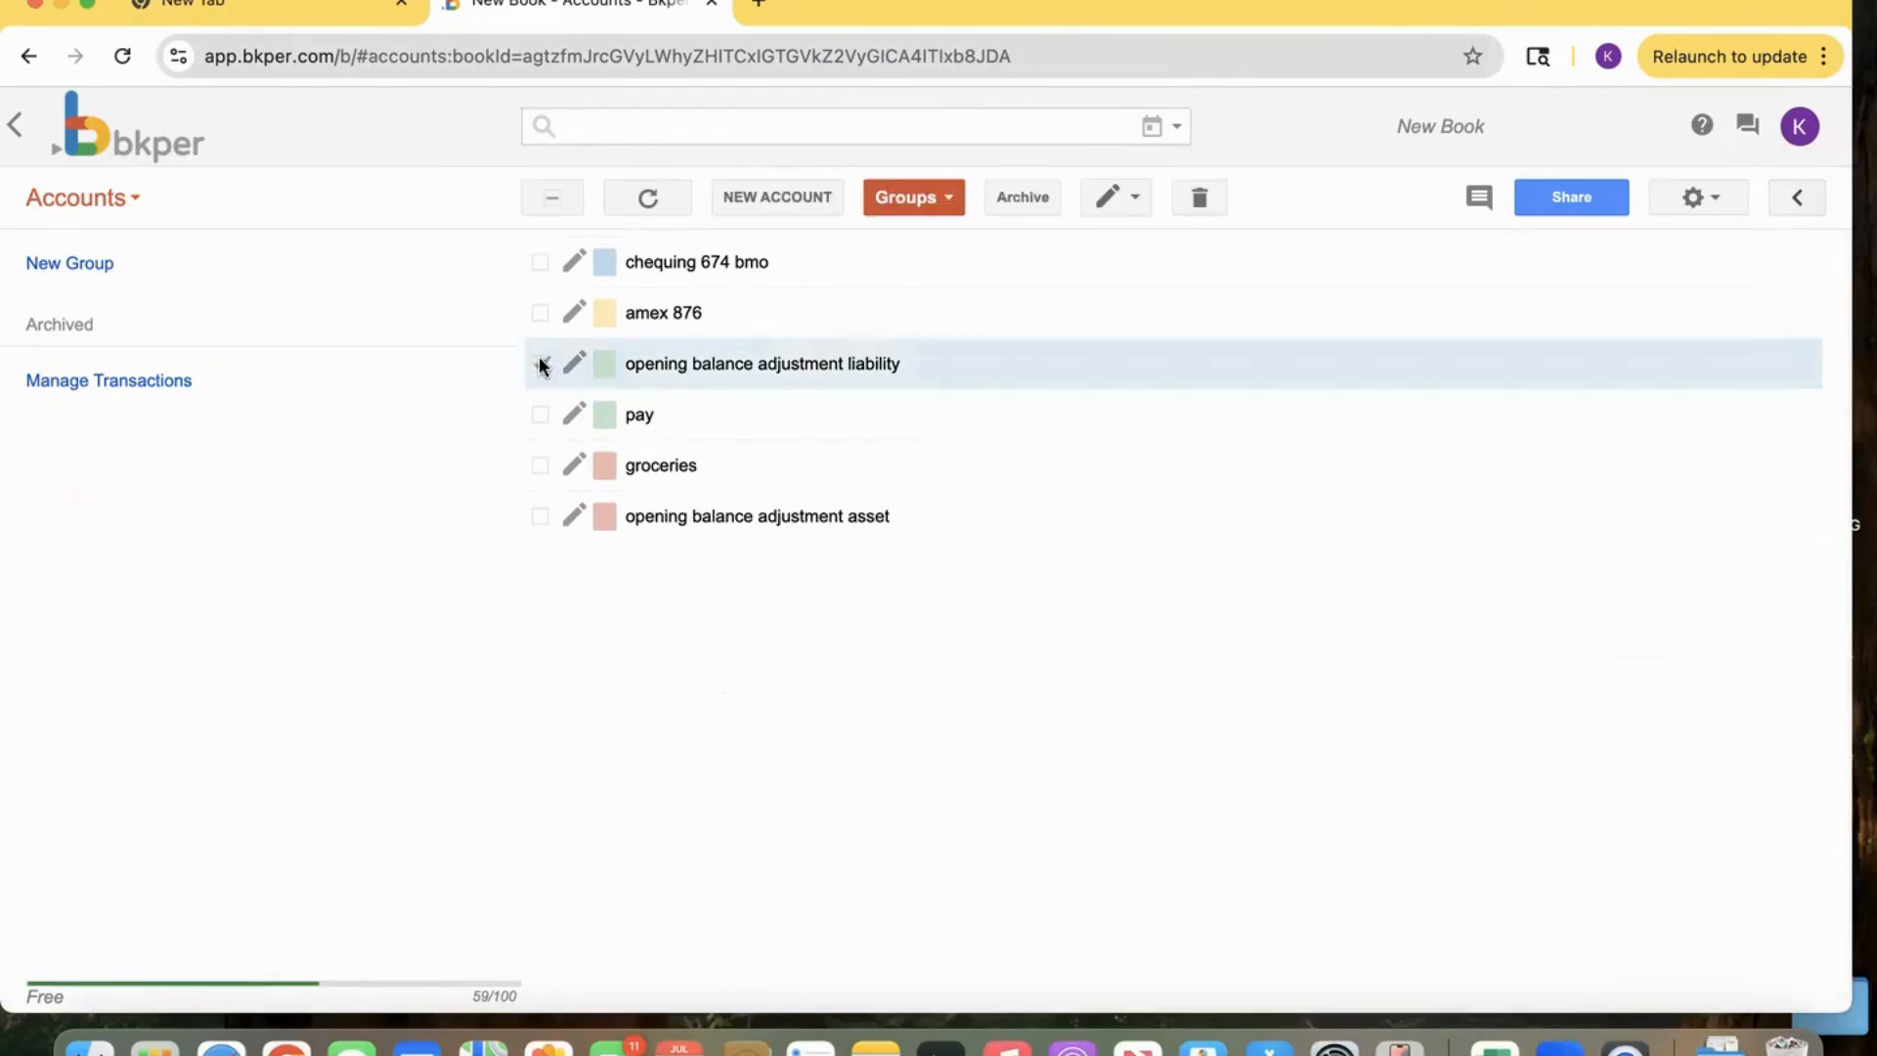
click(541, 516)
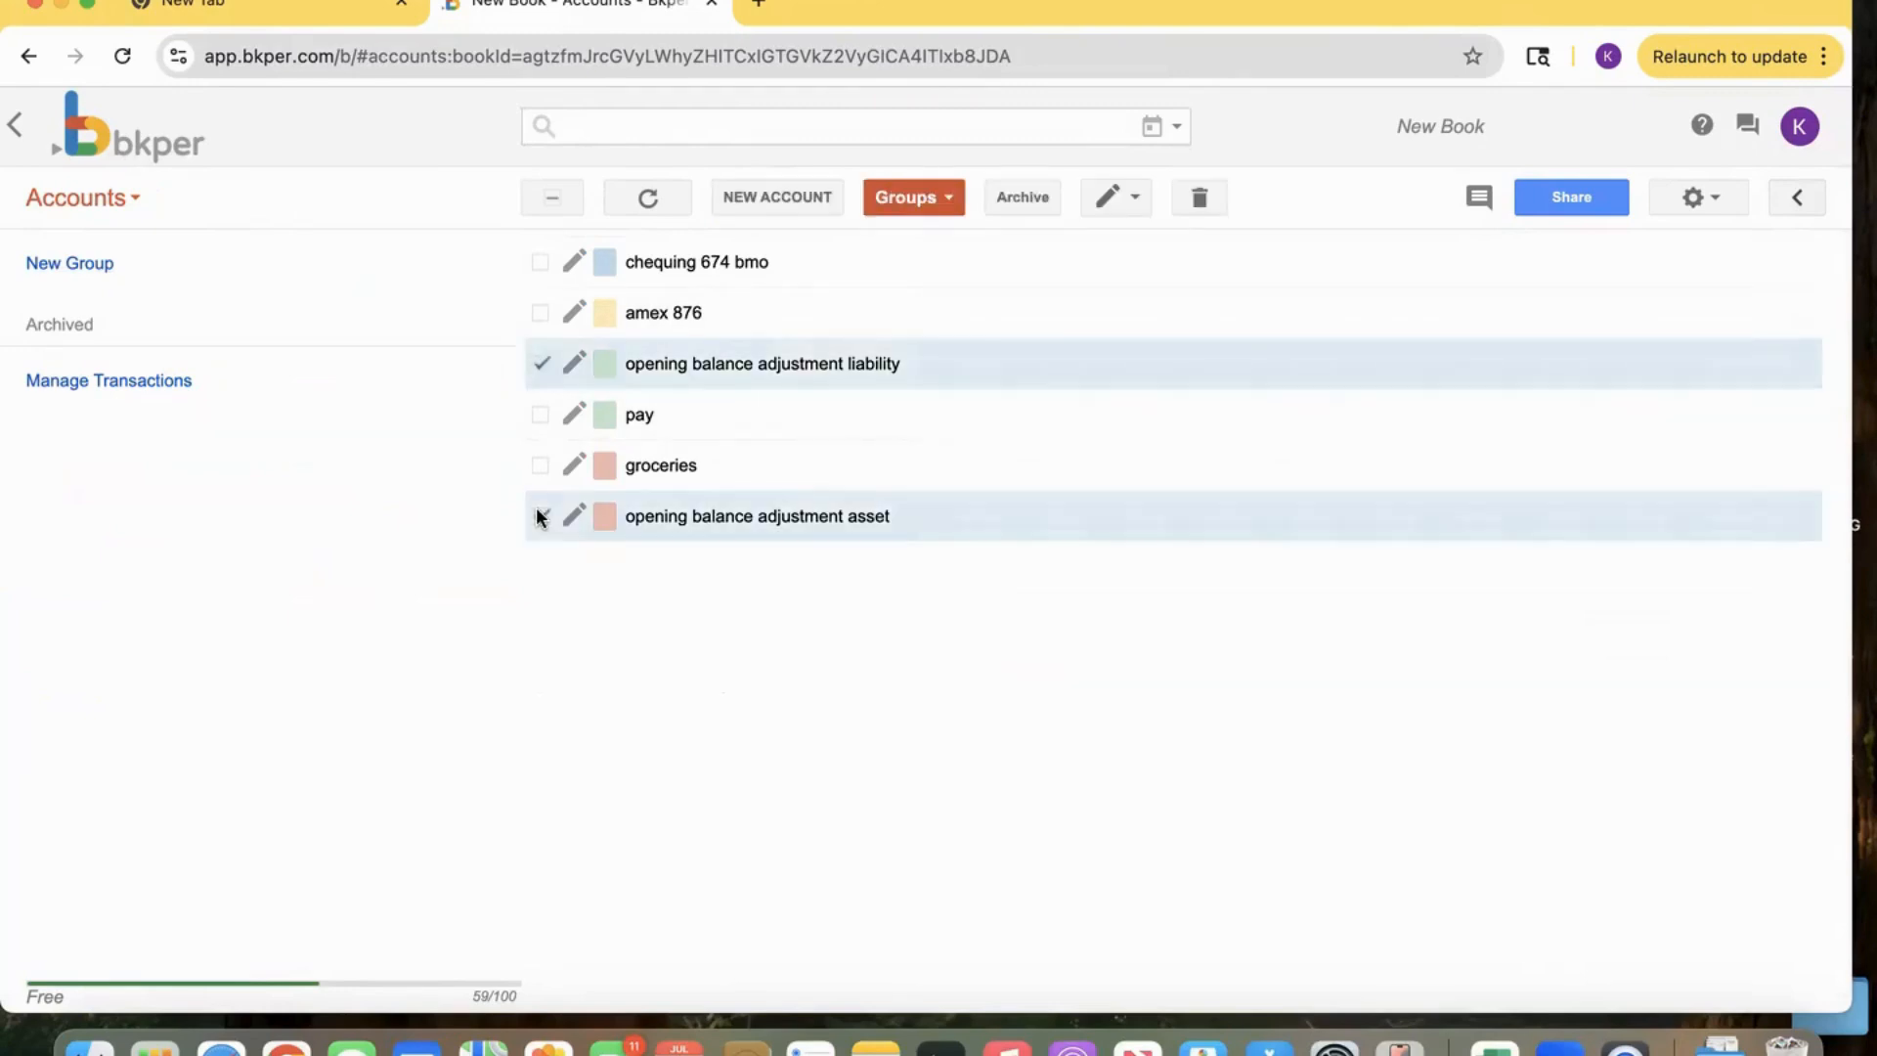
click(1017, 206)
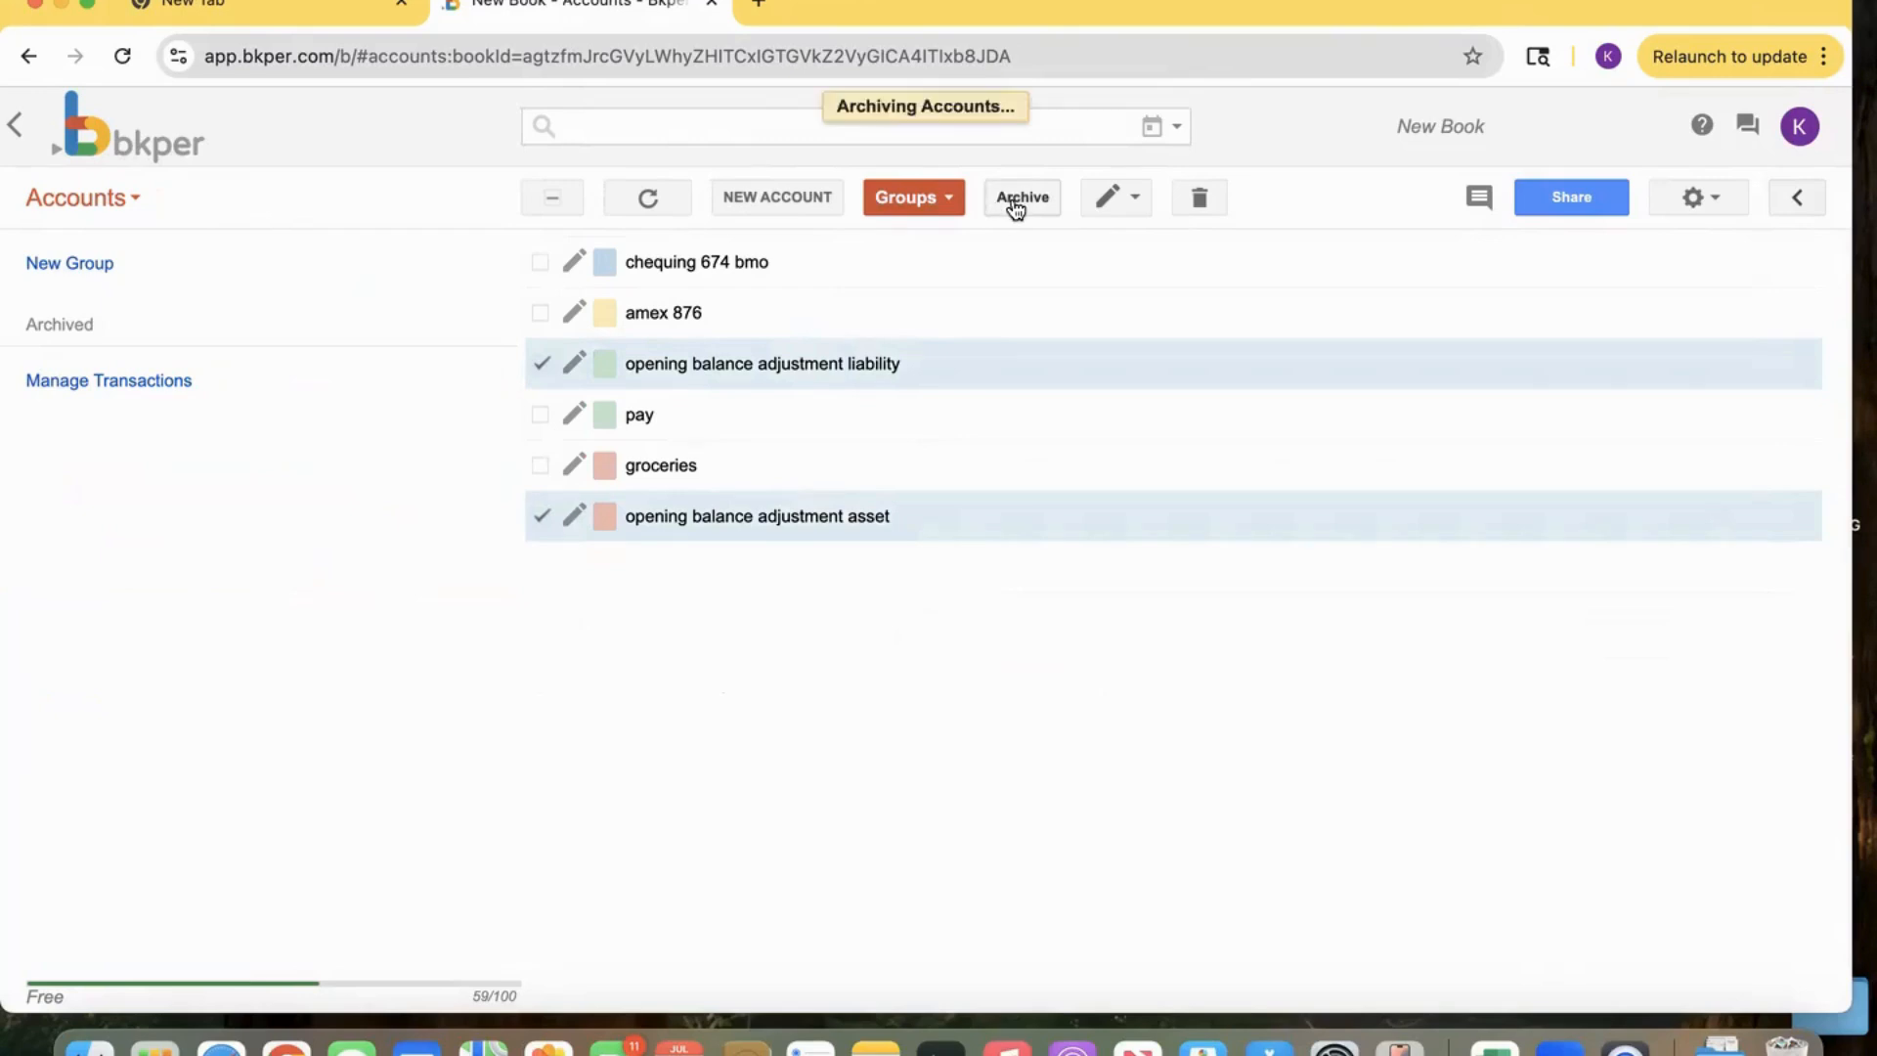
click(134, 205)
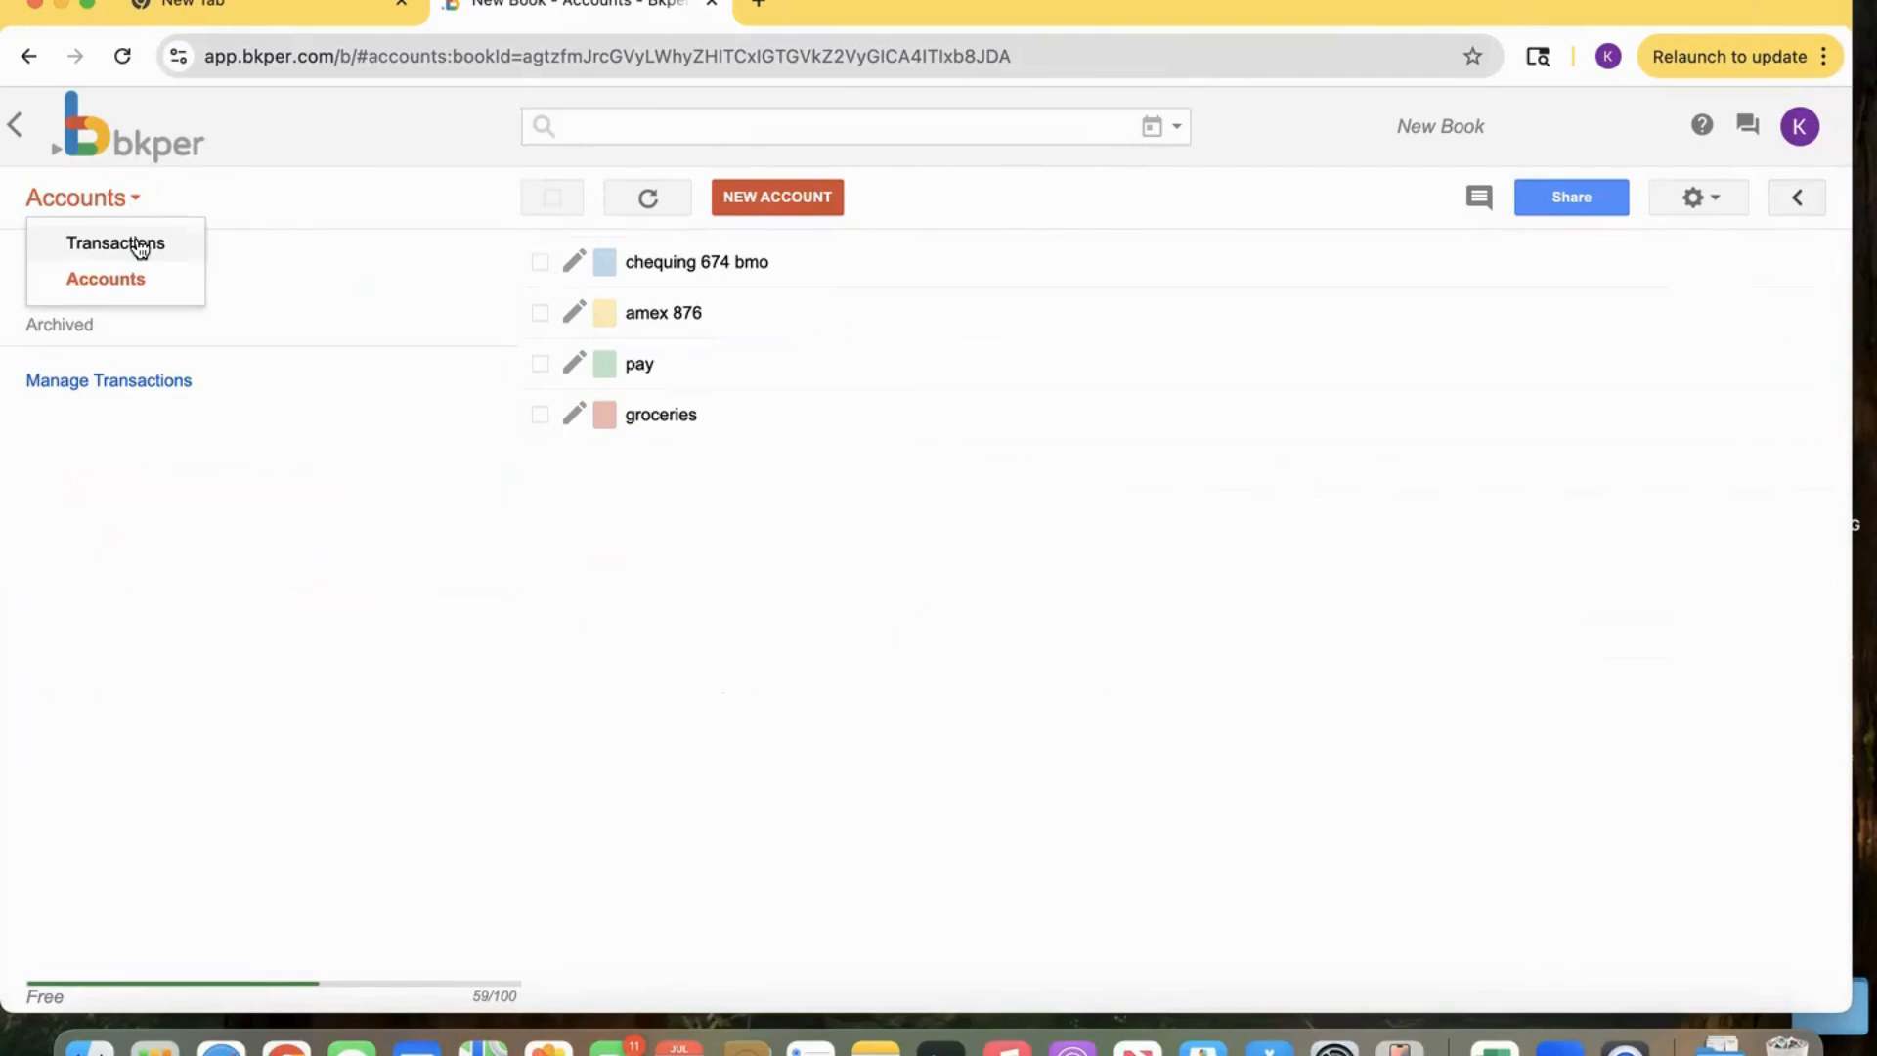
click(140, 248)
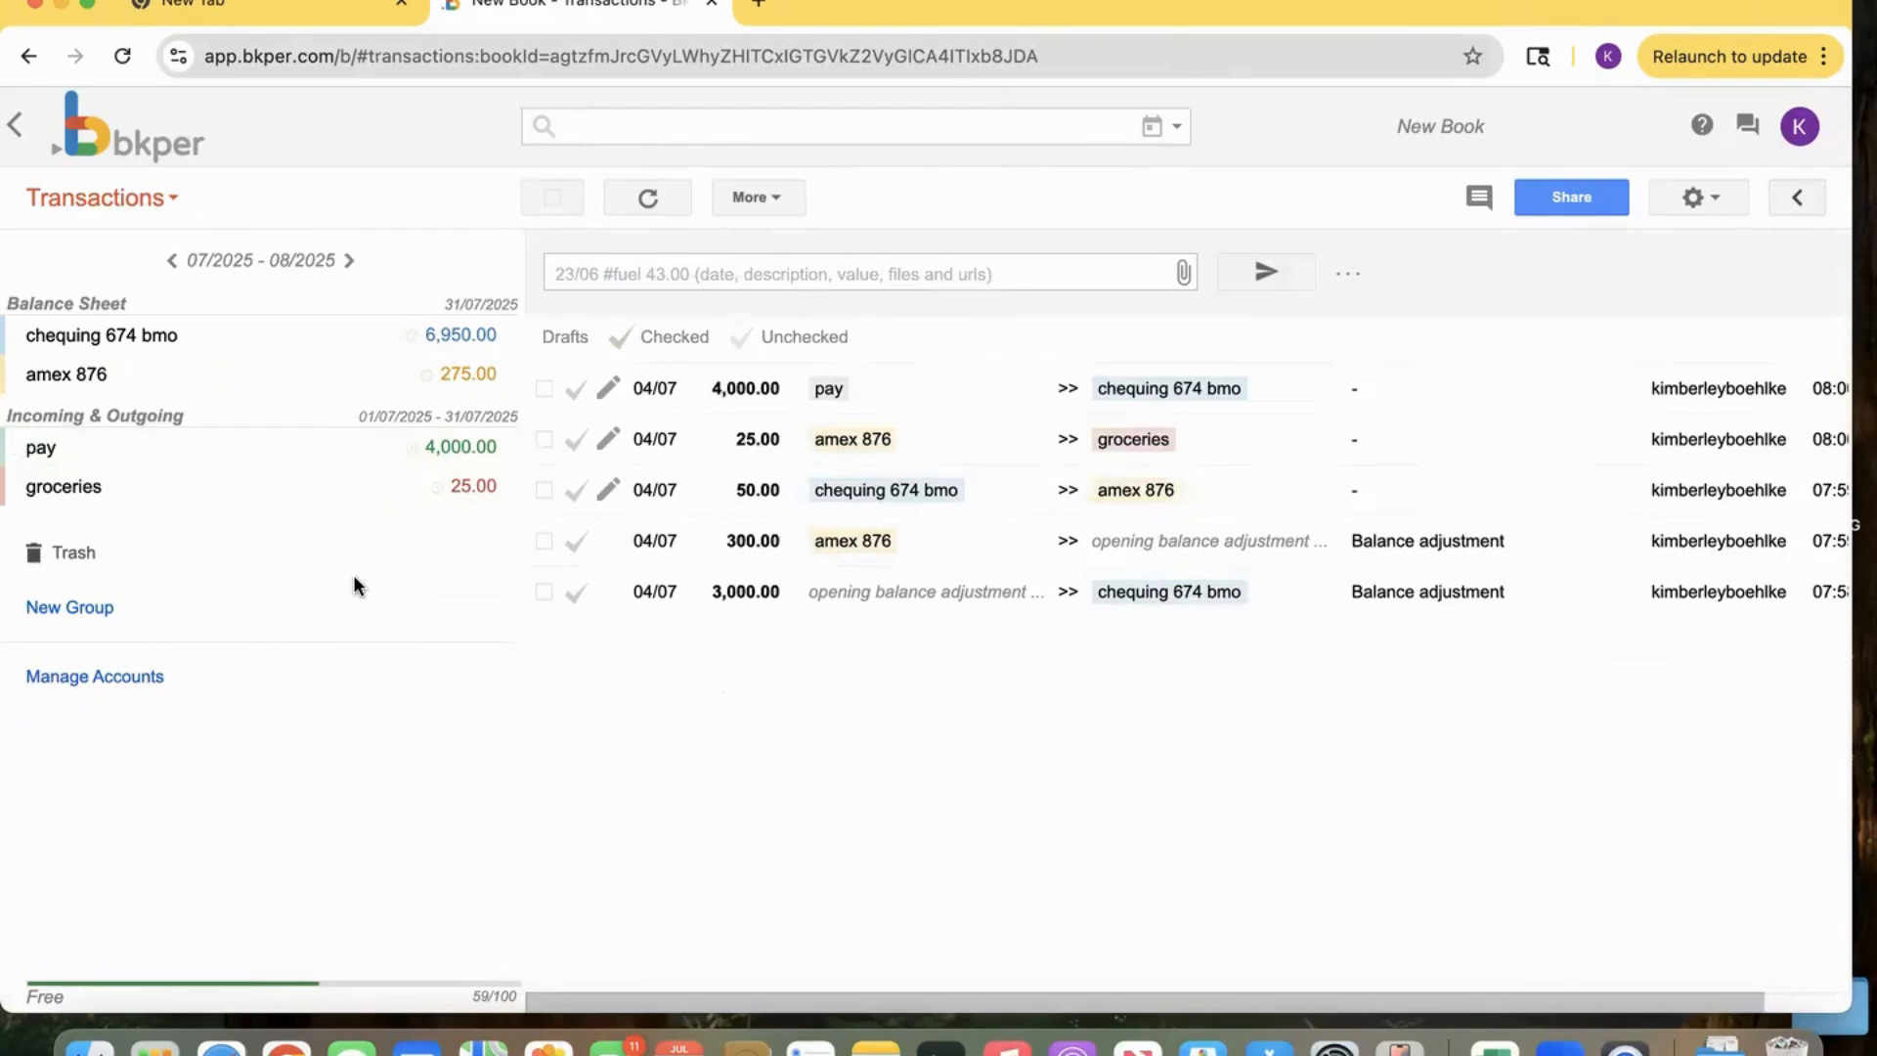
Switch to Google Sheets in a new browser tab and create a blank spreadsheet.
click(756, 12)
click(1745, 173)
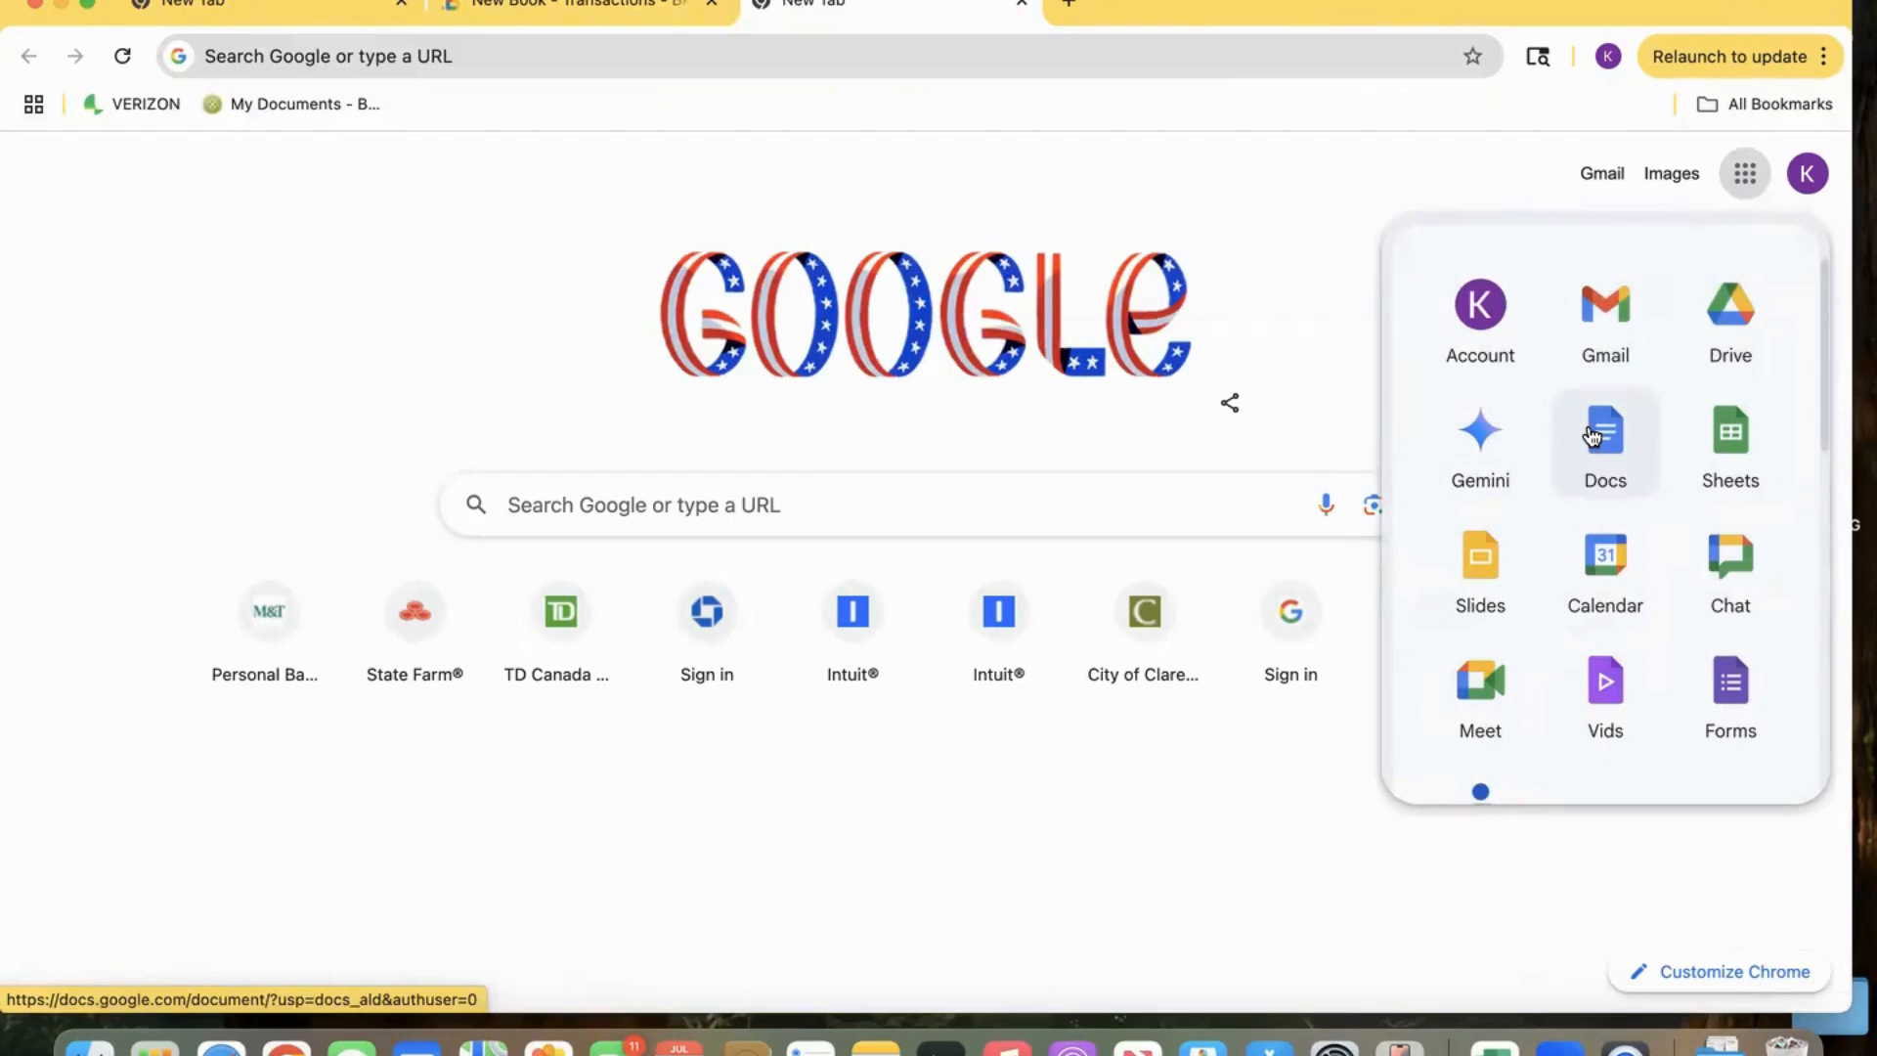
click(1721, 442)
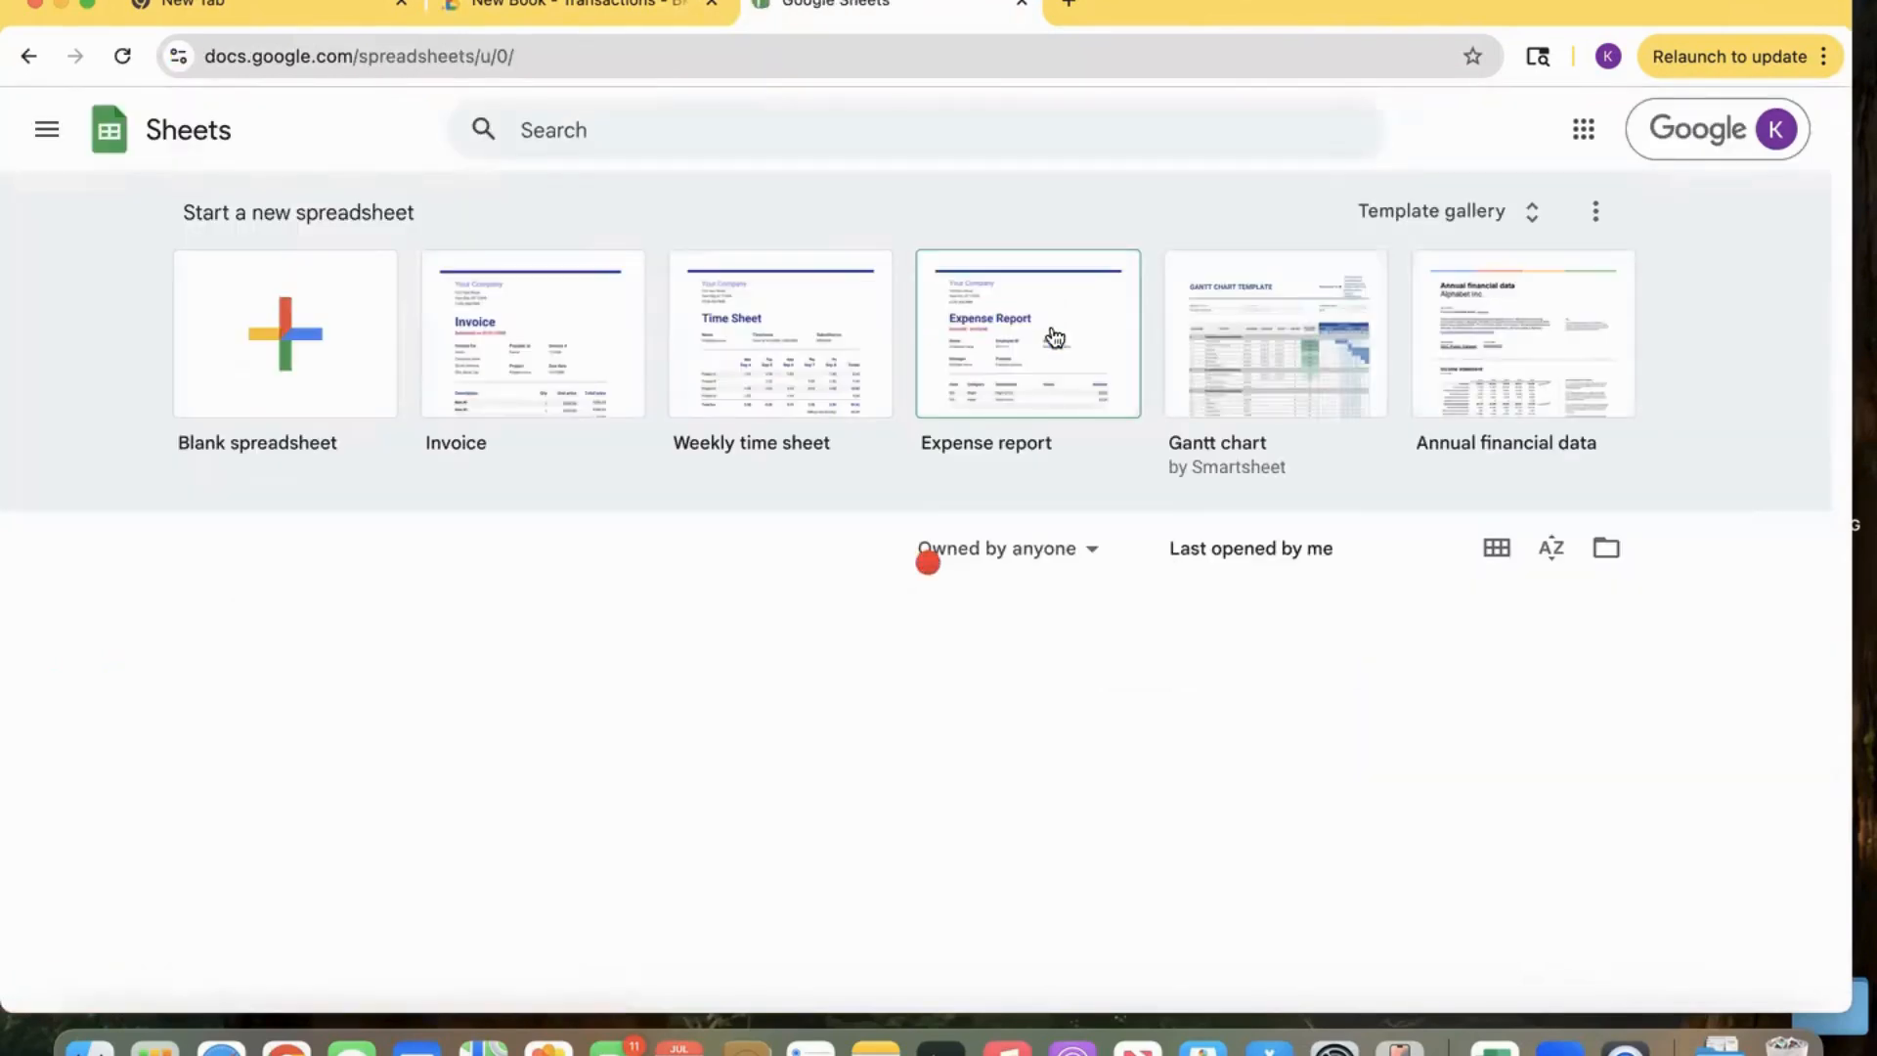
click(186, 368)
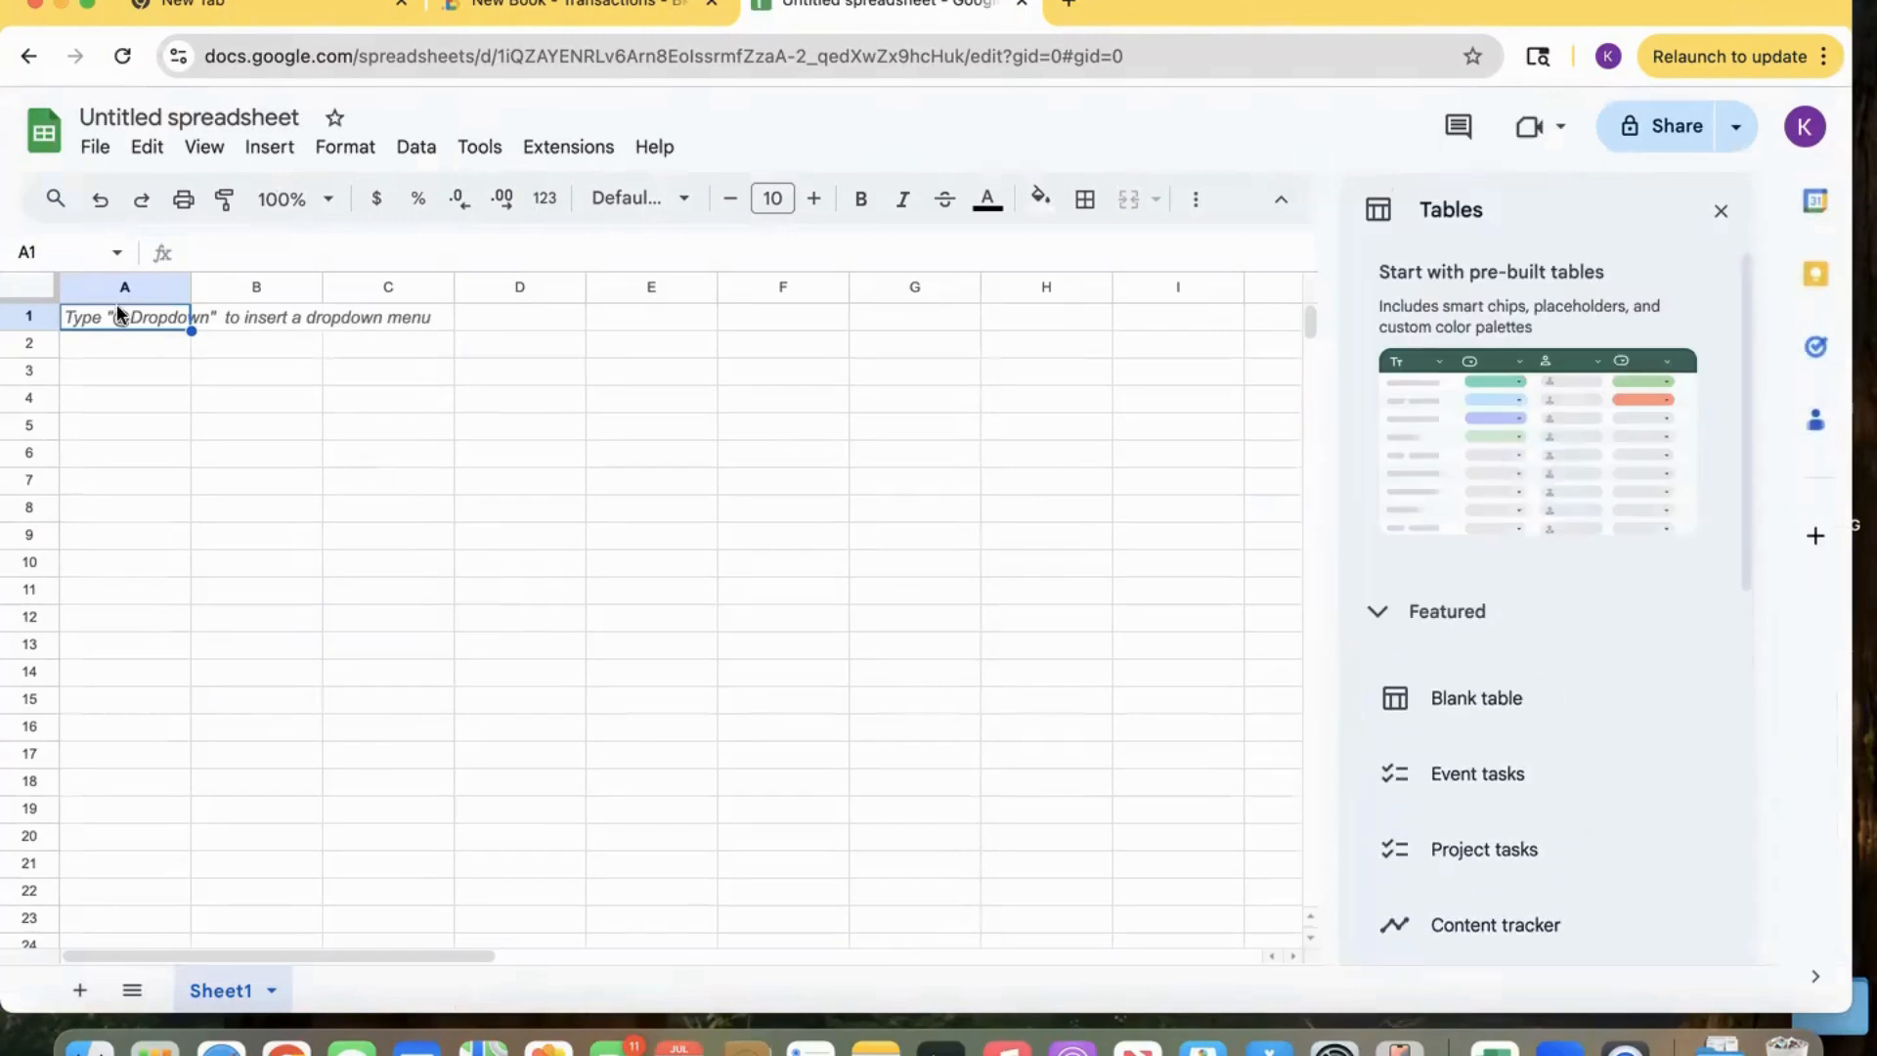
Open the Bkper add-on in the spreadsheet and select the New Book book.
click(586, 148)
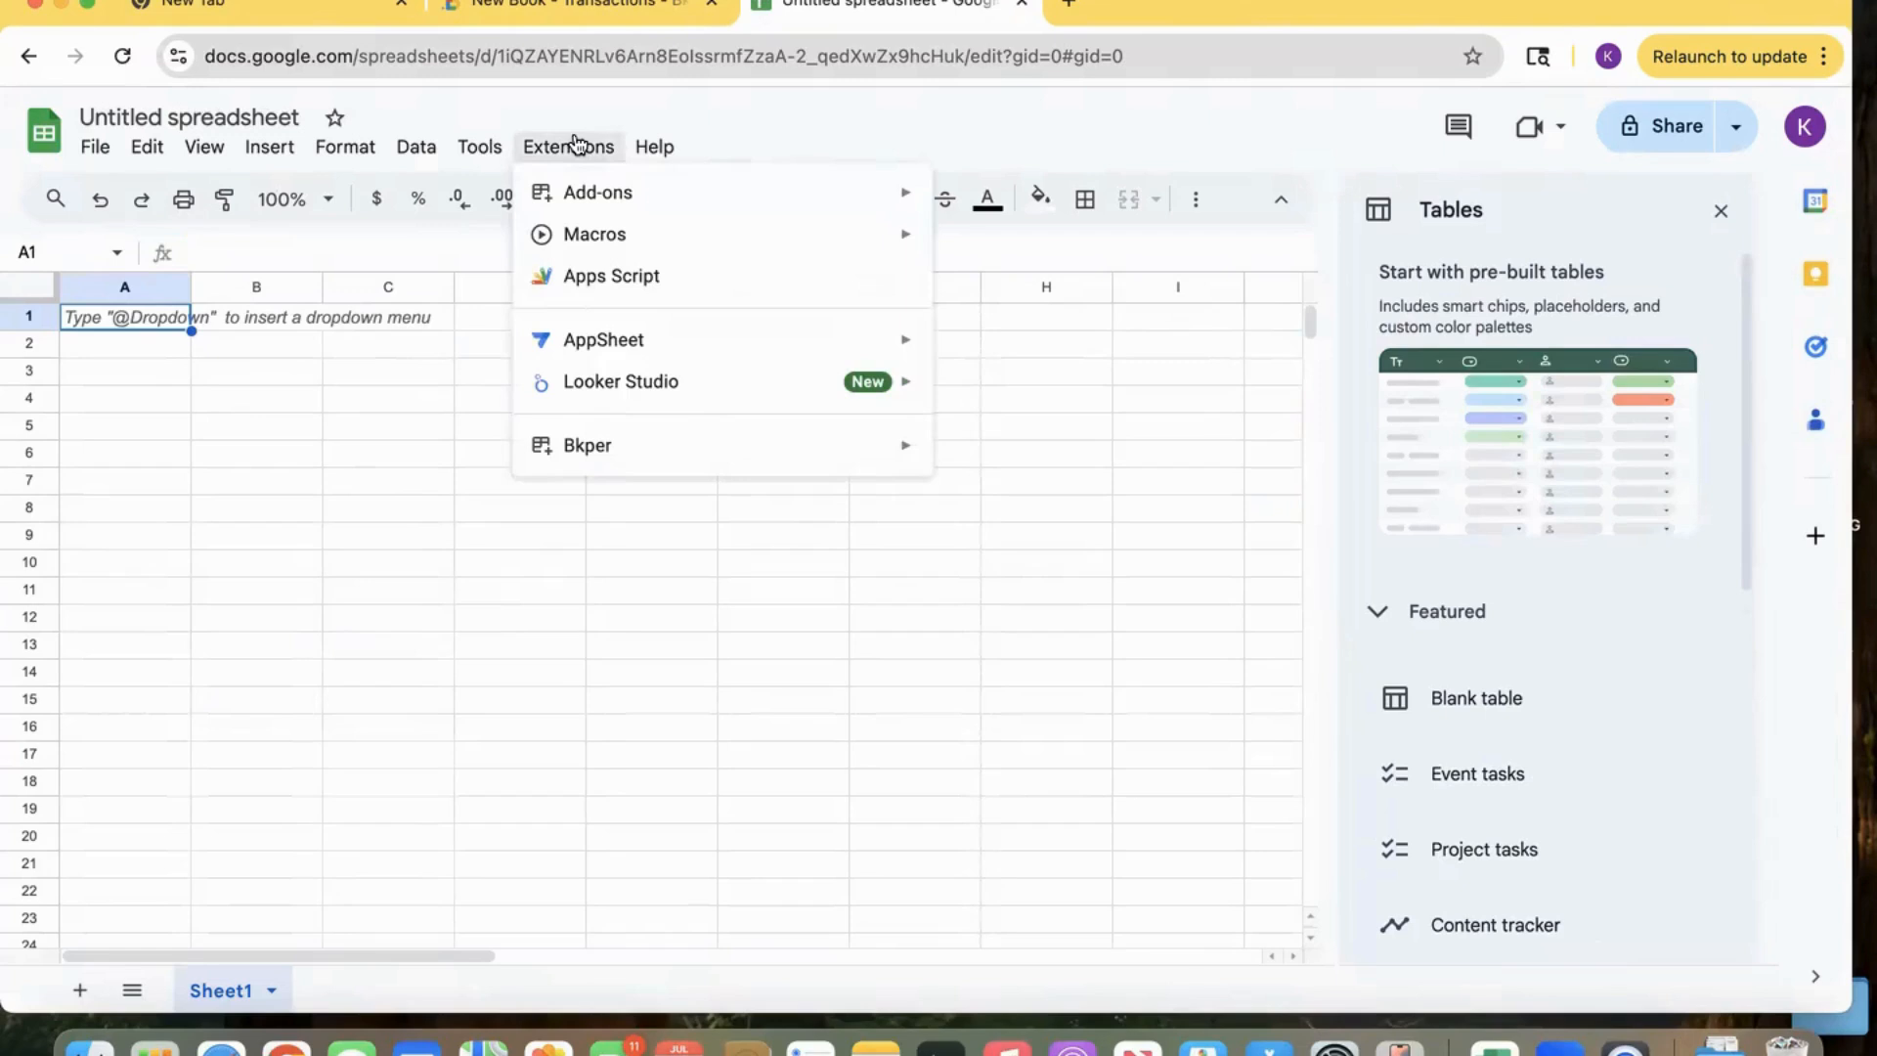
mouse_move(612, 449)
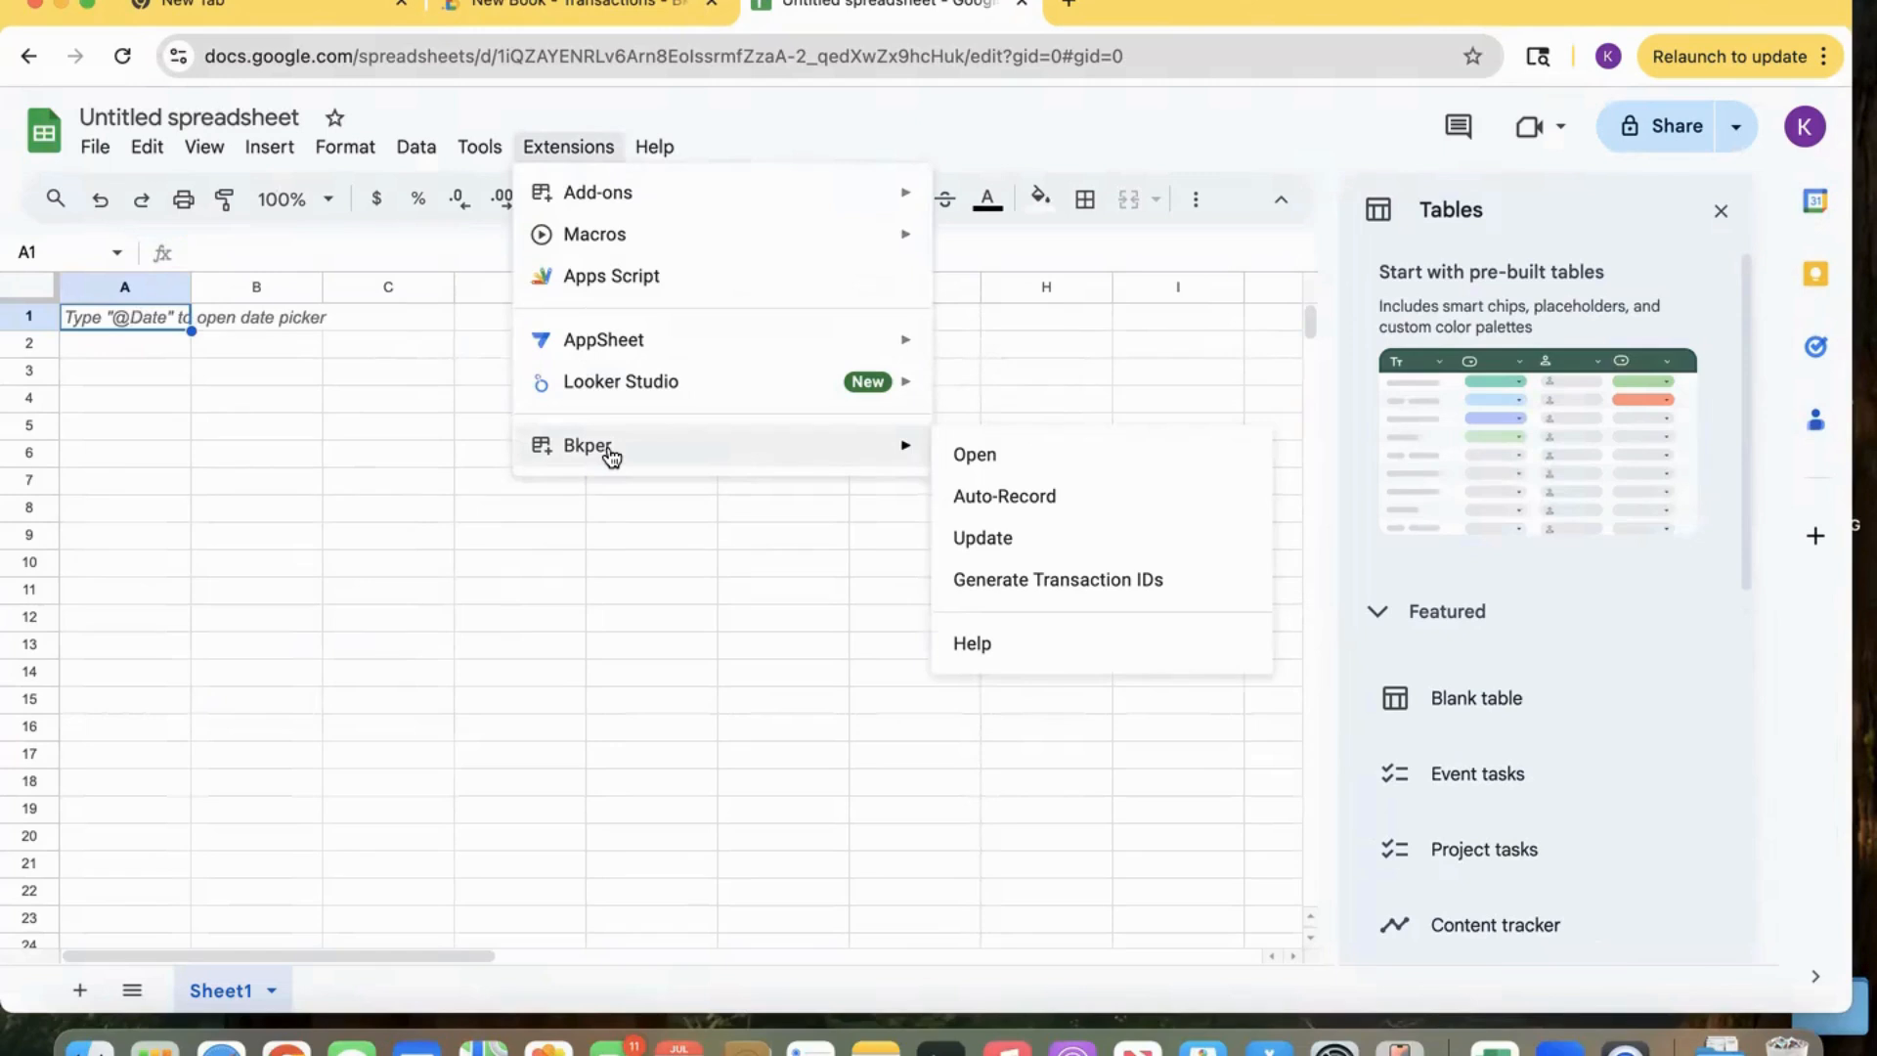
click(977, 457)
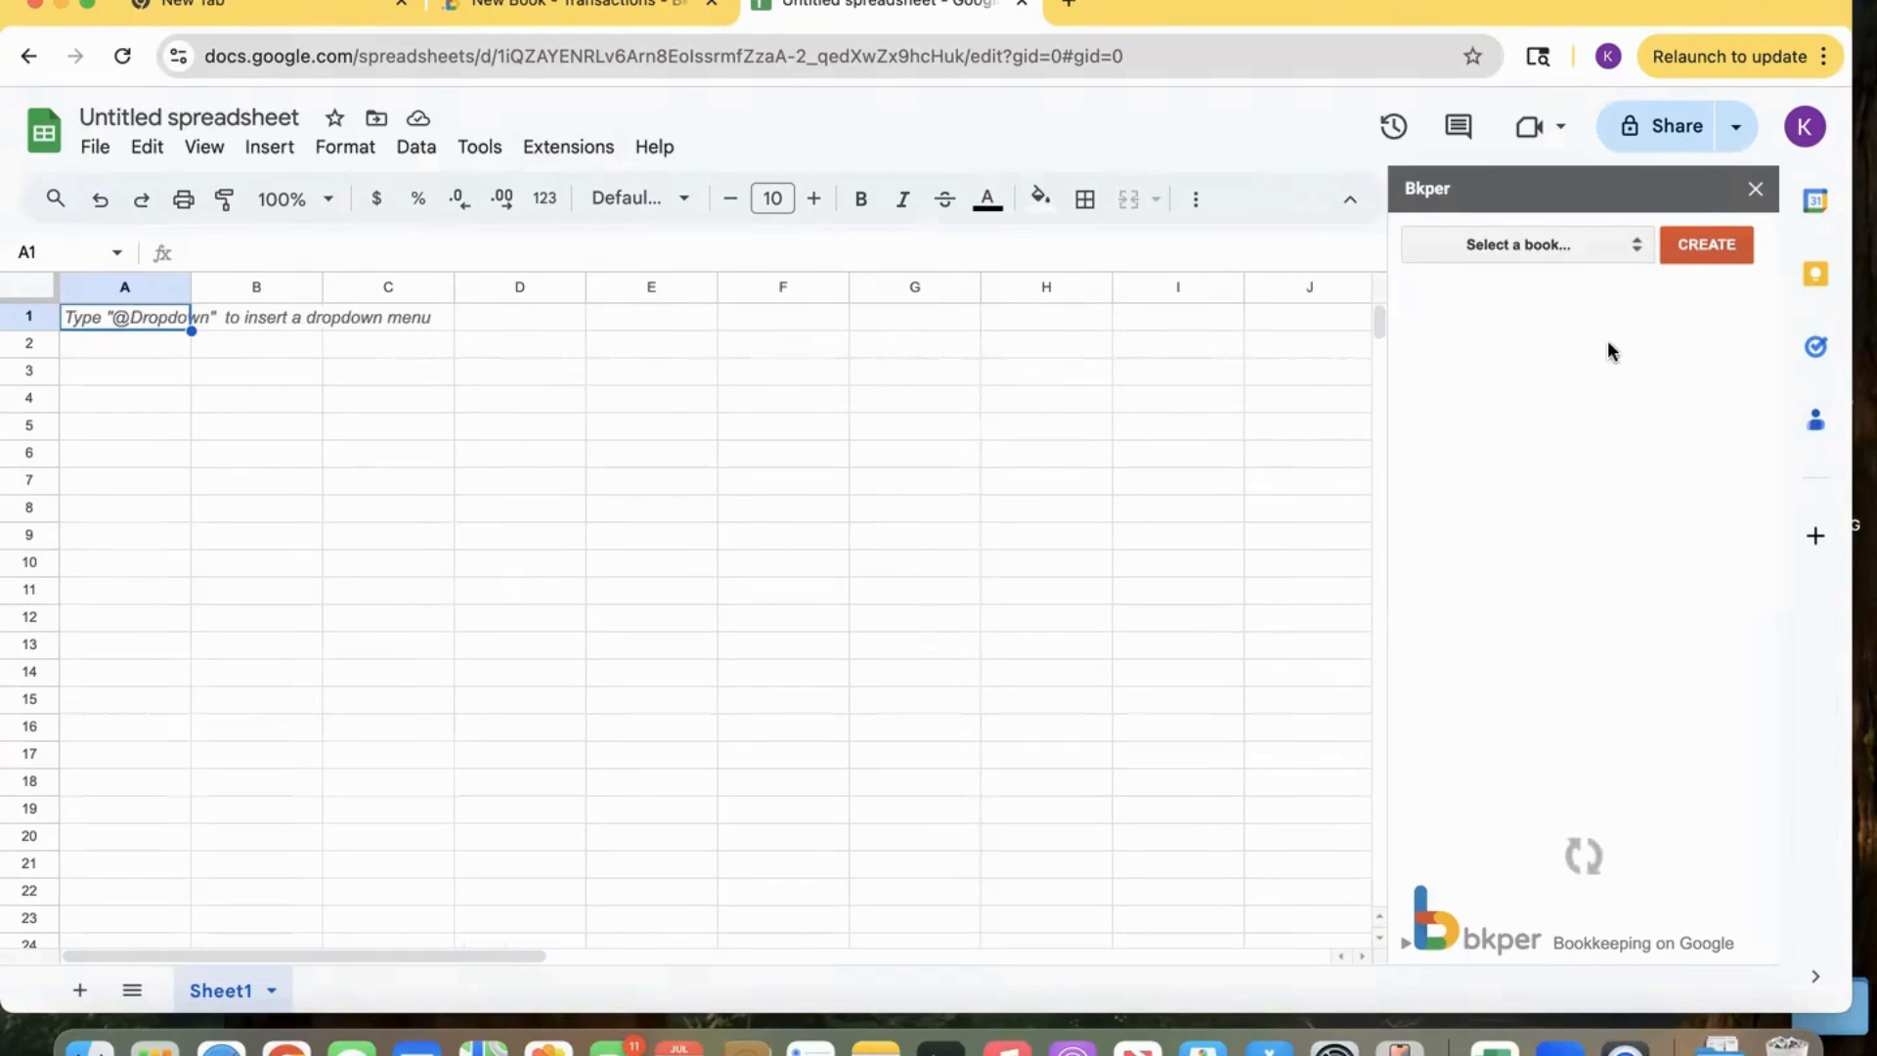
click(1595, 256)
click(1594, 275)
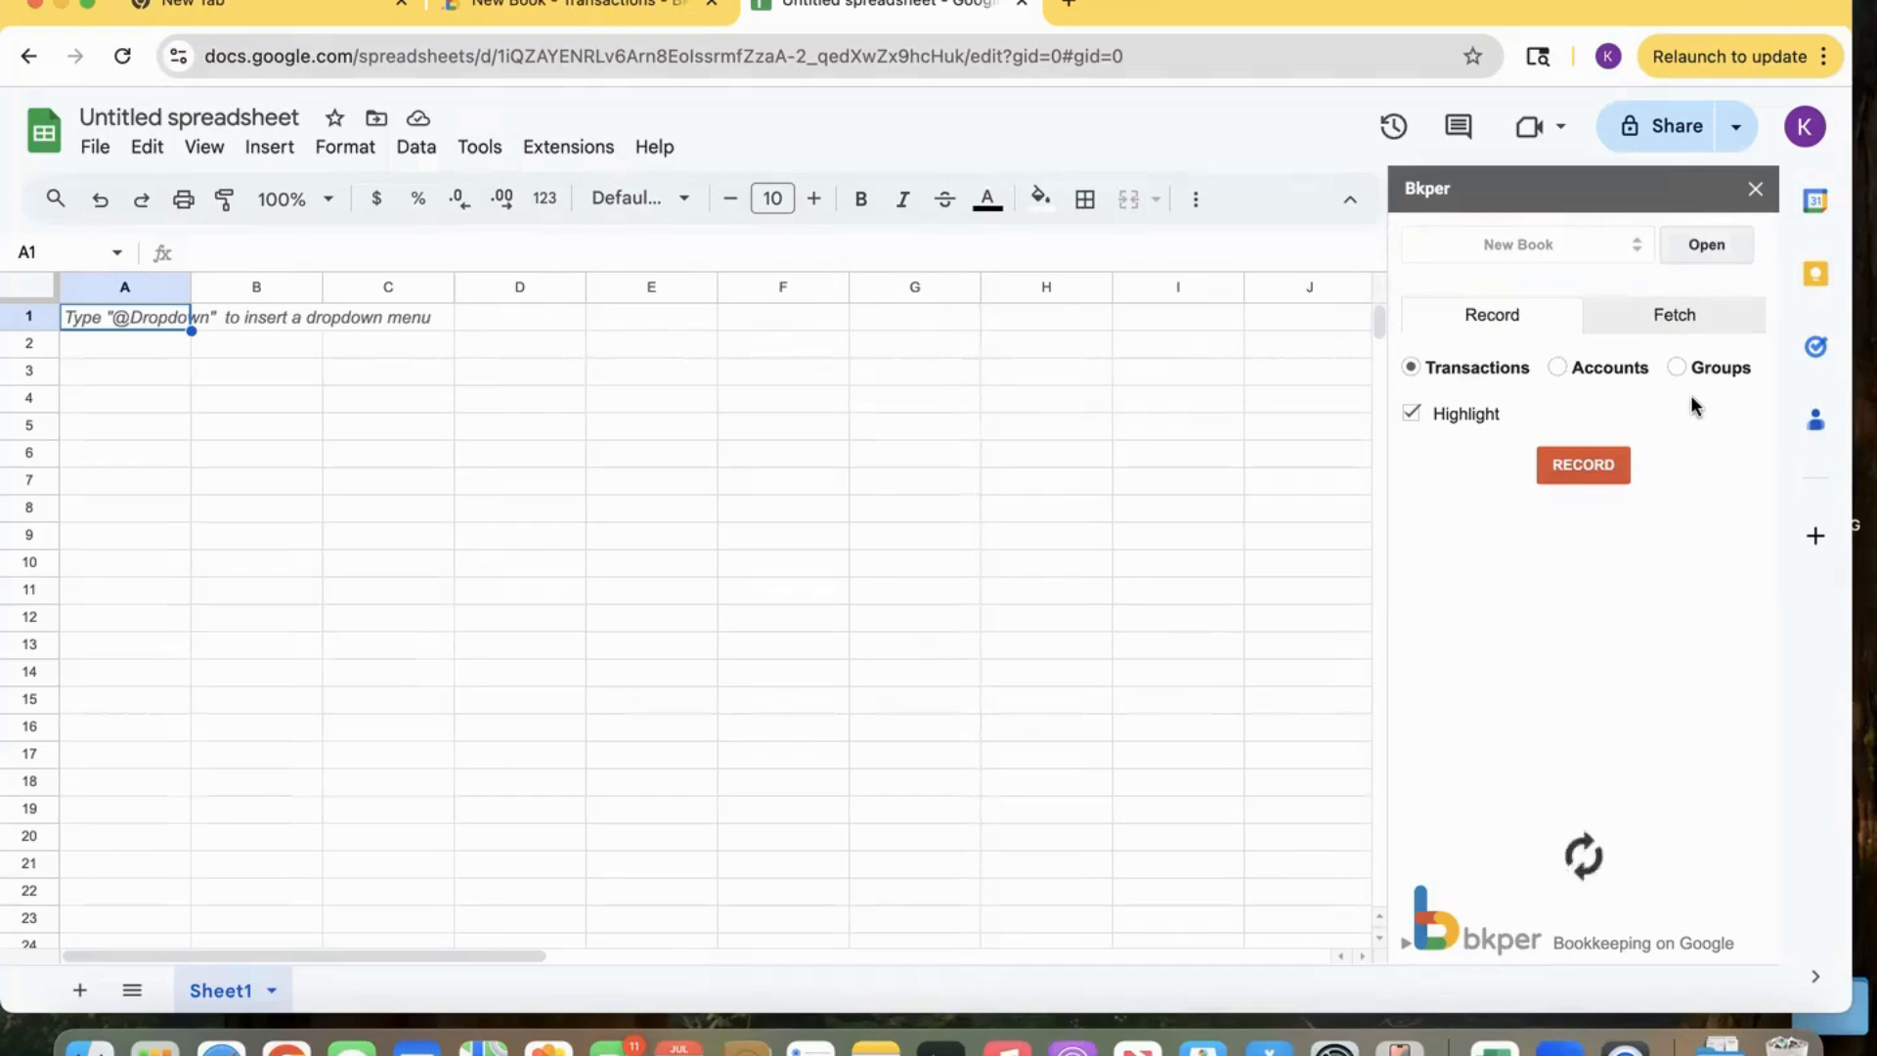
Fetch the book's total balances into the sheet as values.
click(1682, 318)
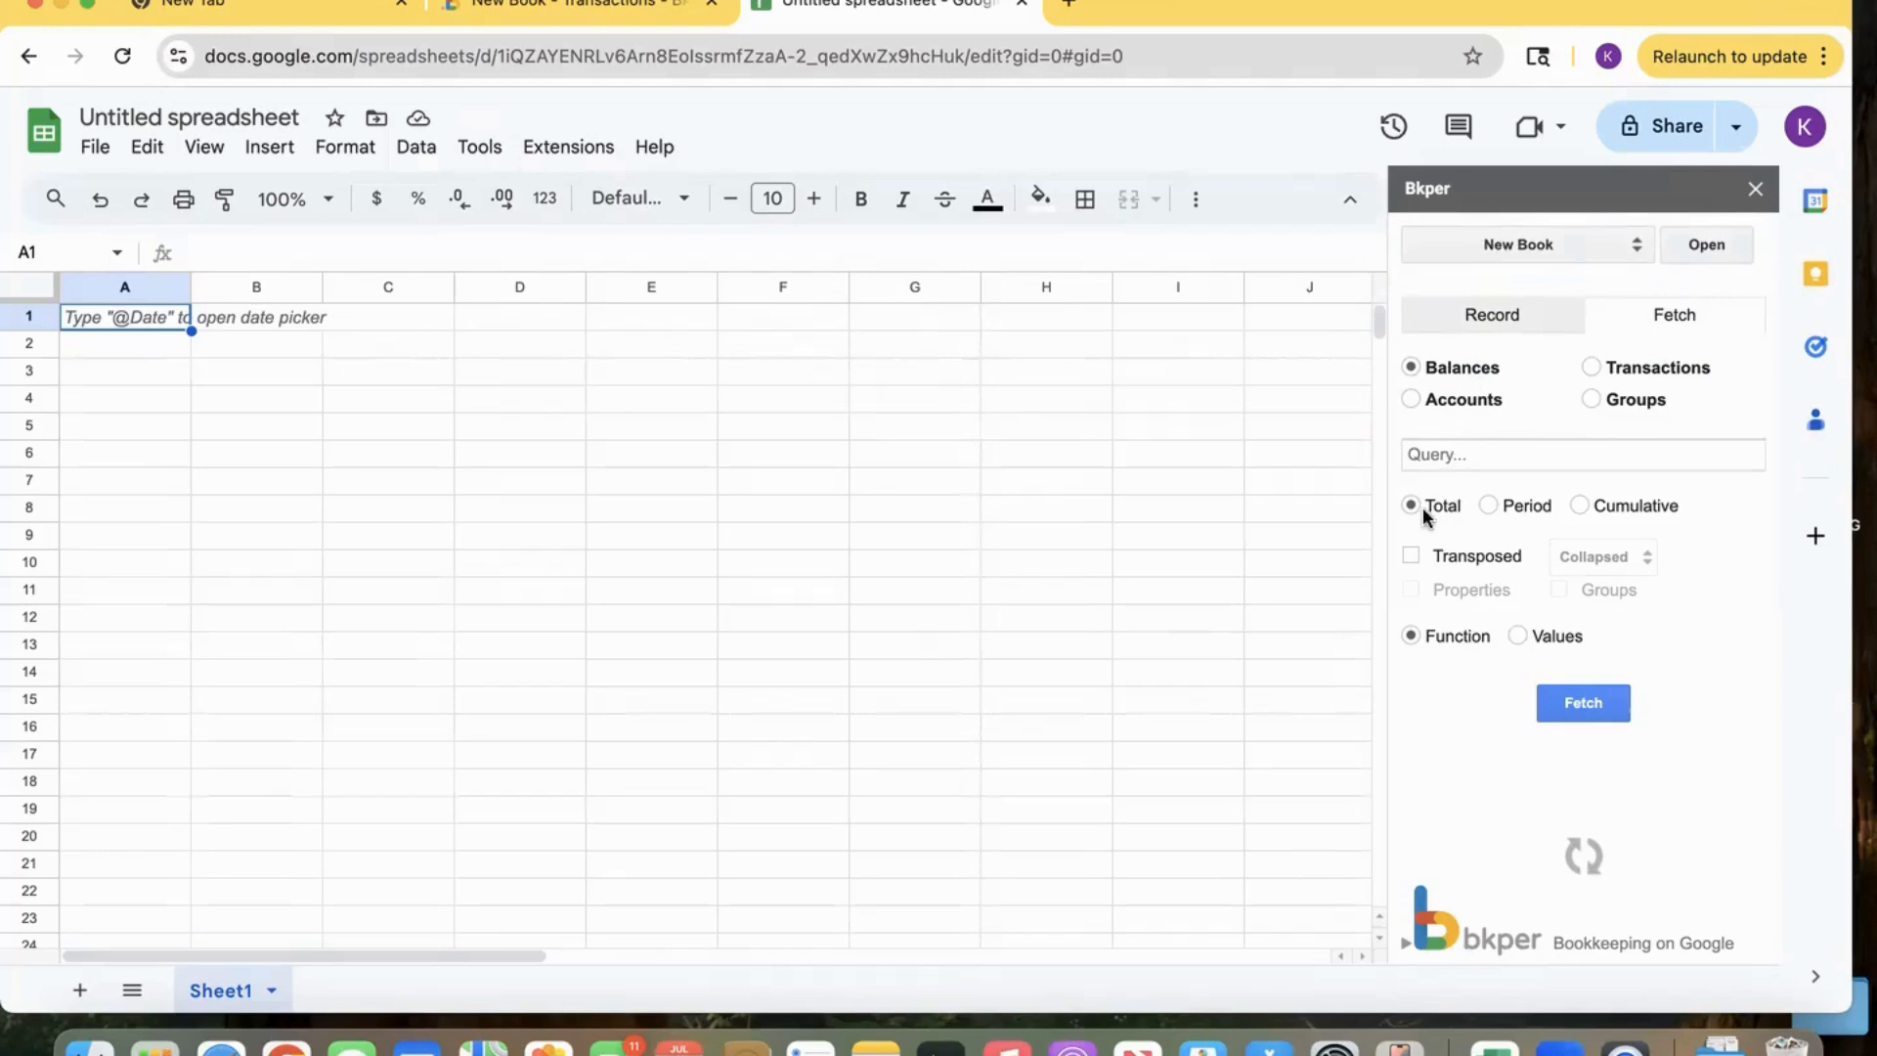
click(1519, 637)
click(1584, 706)
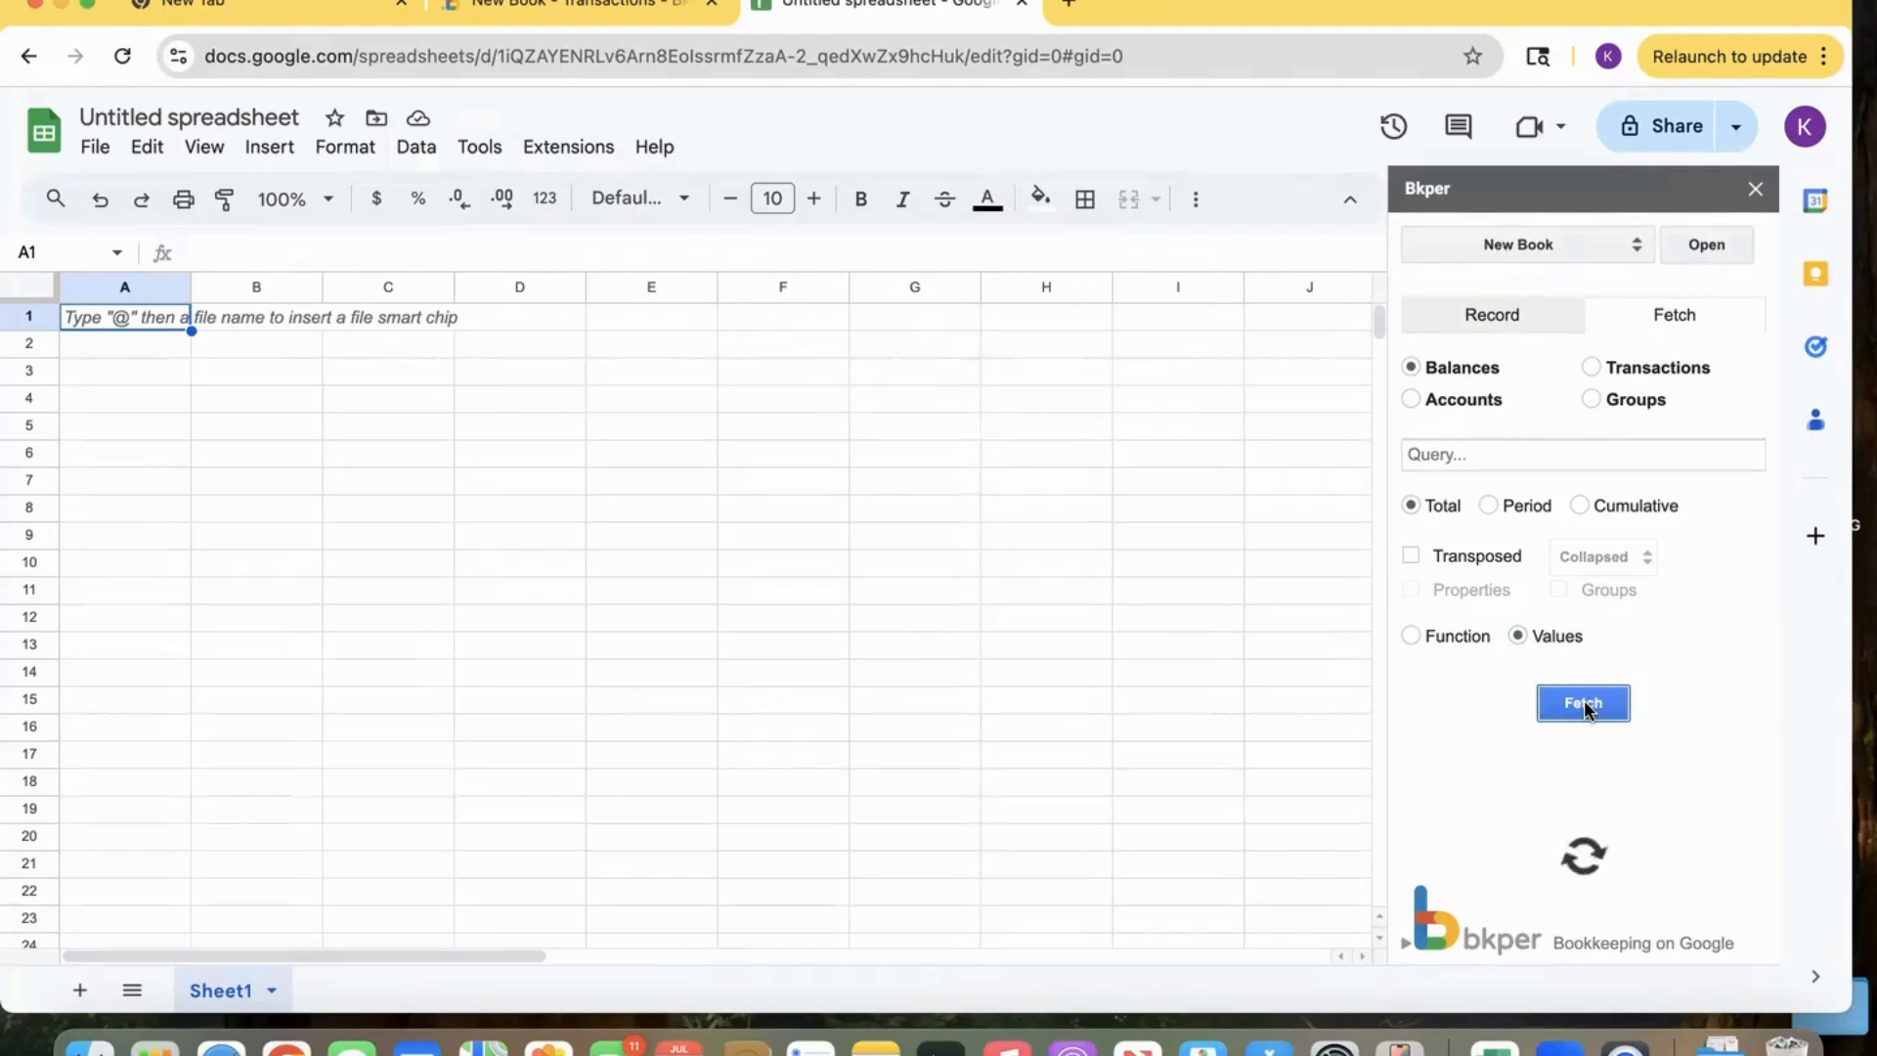